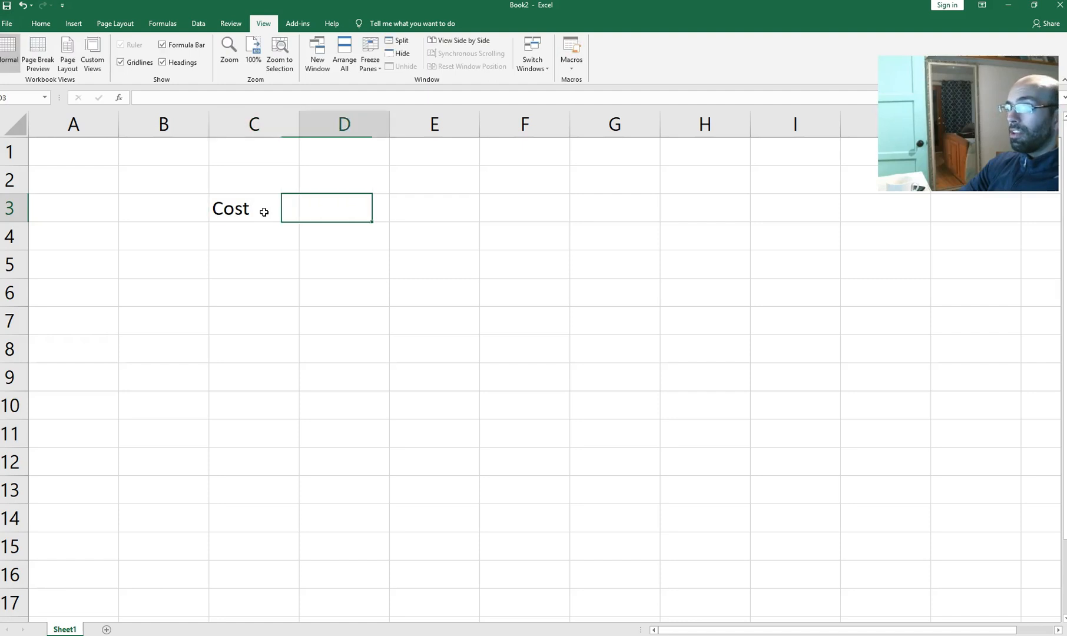
# Enter $5 as the cost in D3 and format the value in blue italic
pyautogui.write('$4')
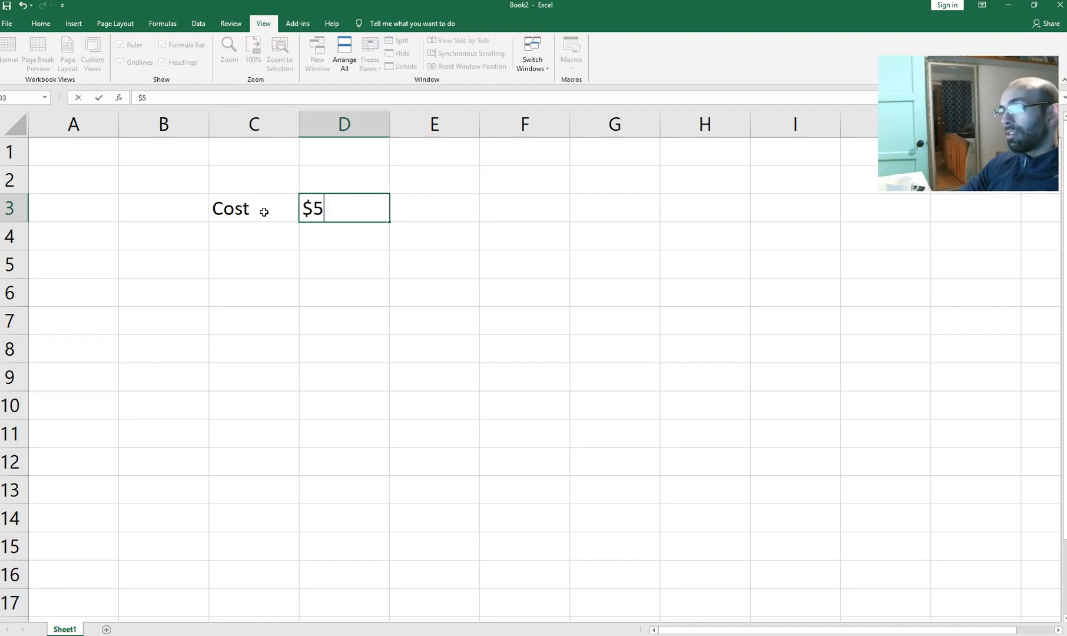
pyautogui.press('Return')
pyautogui.click(333, 202)
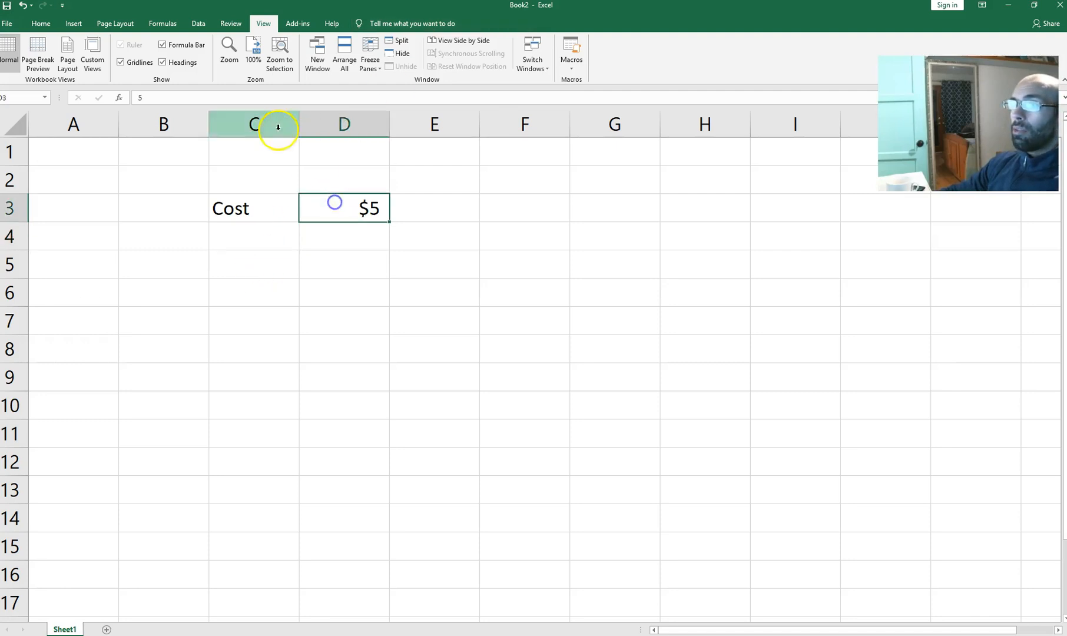
pyautogui.click(43, 23)
pyautogui.click(186, 62)
pyautogui.click(108, 68)
# Add the label Times/Day in C4 with the value 1 in D4
pyautogui.click(261, 239)
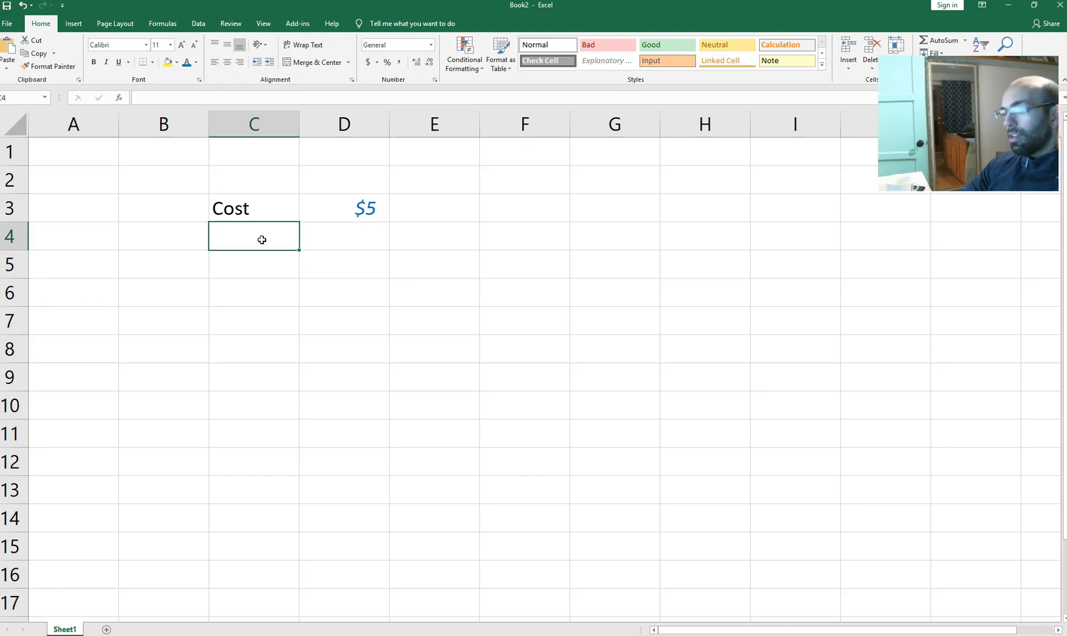
pyautogui.write('Times/Day')
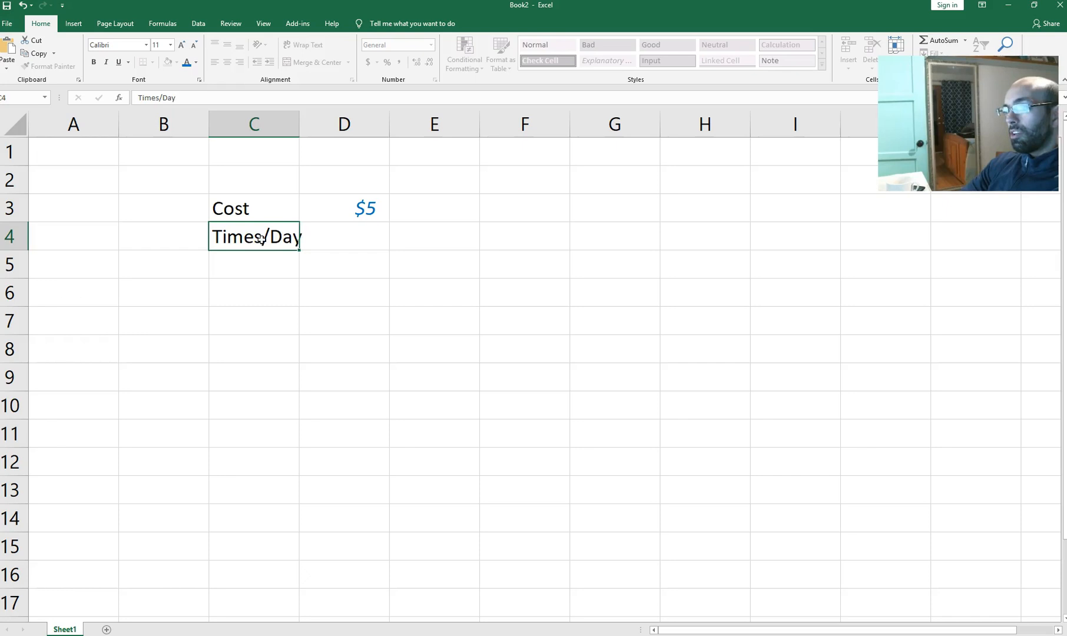
pyautogui.press('Tab')
pyautogui.write('1')
pyautogui.press('Return')
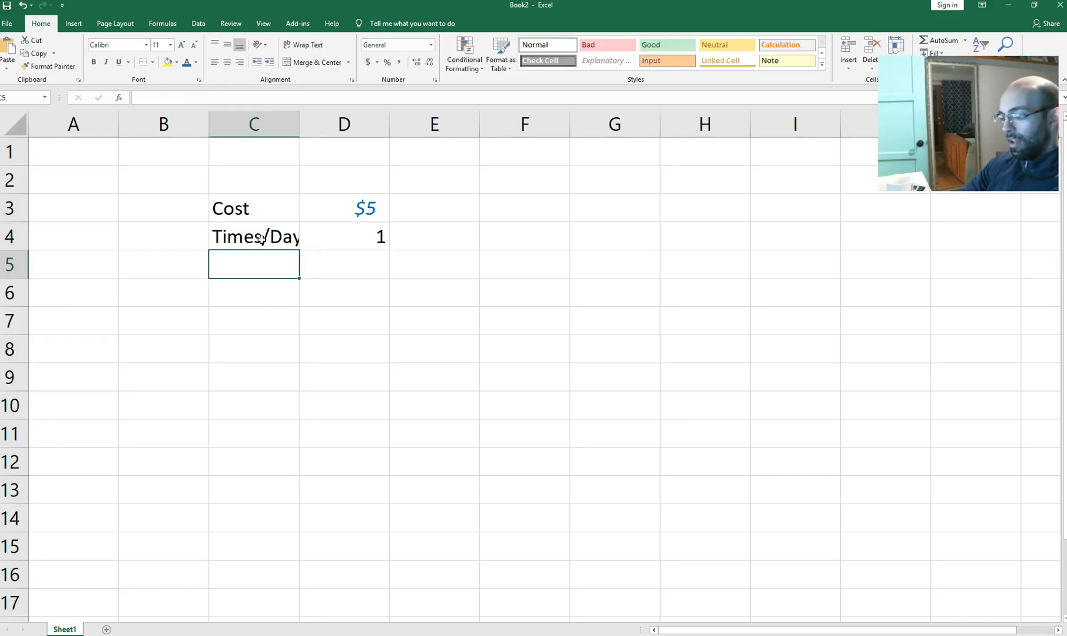
# Add the label Times/Month in C5 and calculate it in D5 with the formula =D4*30
pyautogui.write('Times/')
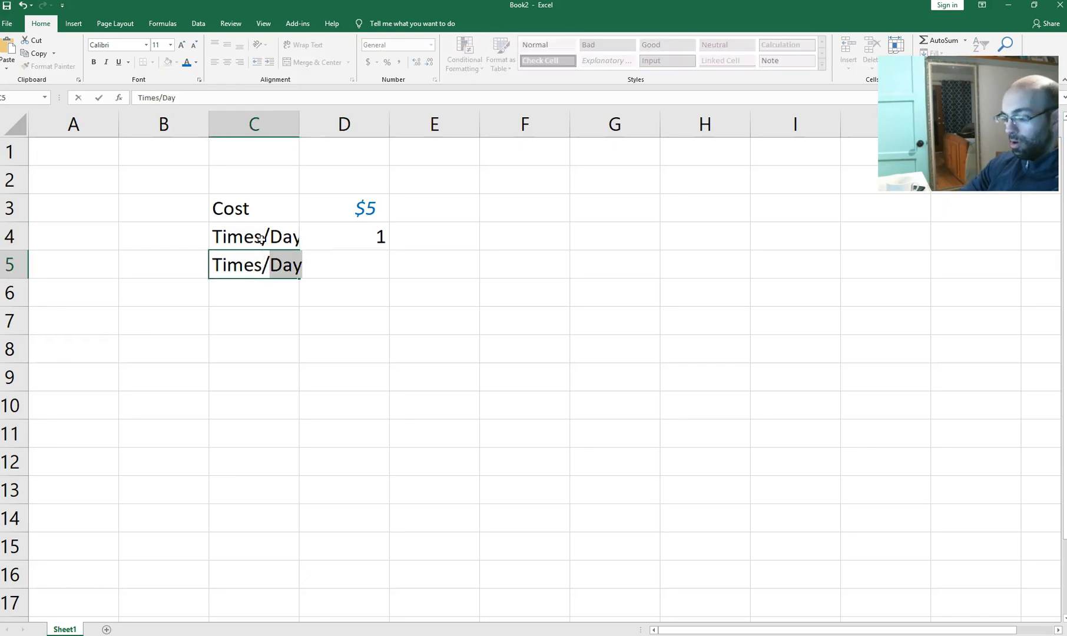
pyautogui.write('Month')
pyautogui.press('Tab')
pyautogui.write('=')
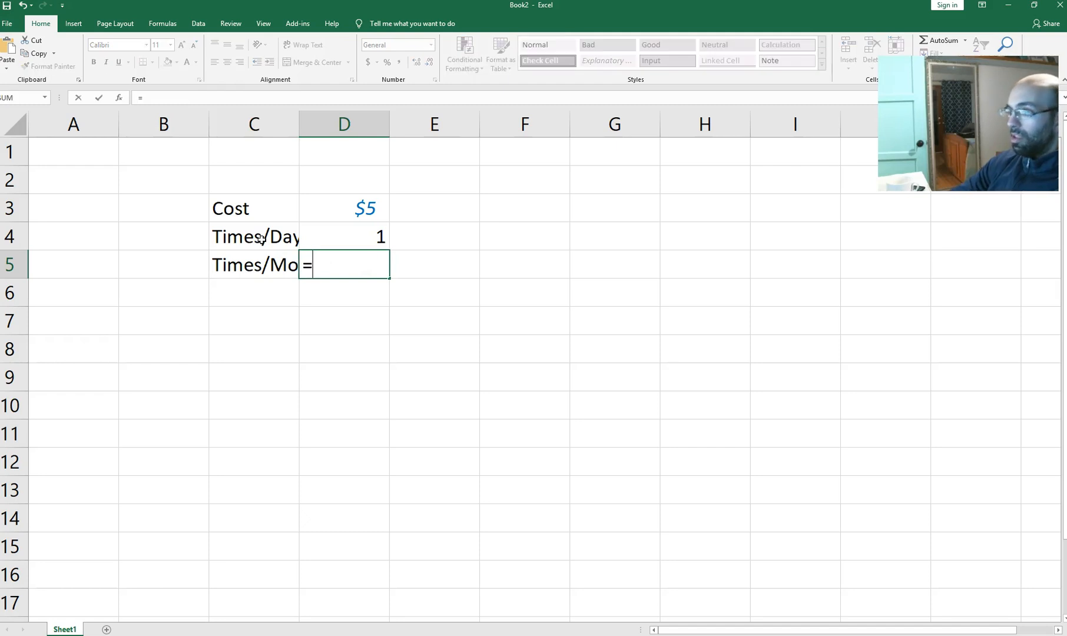
pyautogui.press('Up')
pyautogui.write('*30')
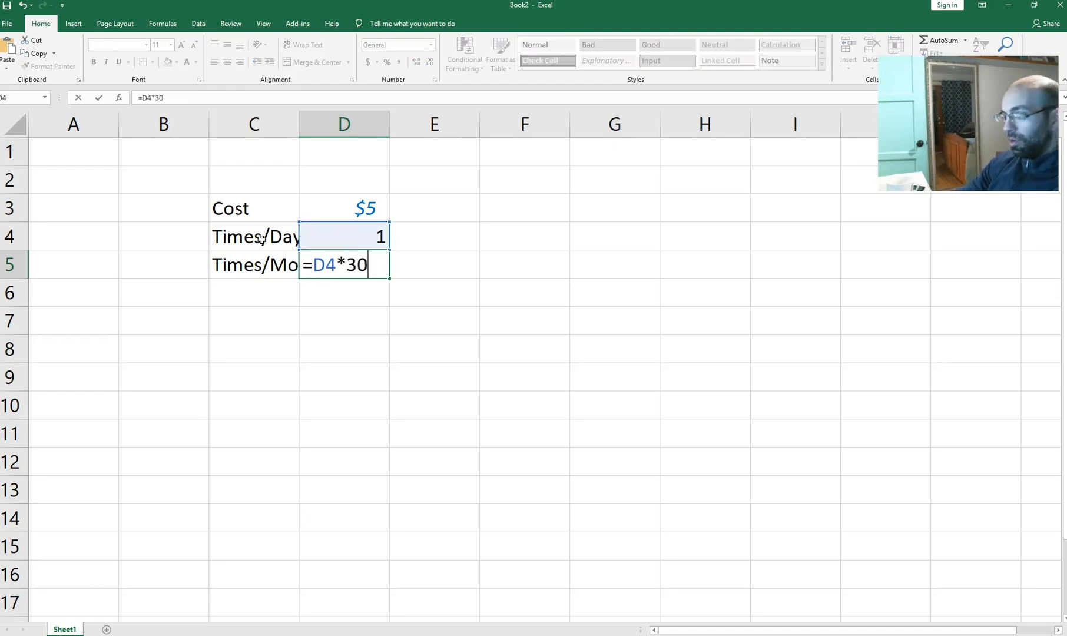
pyautogui.press('Return')
# Format the Times/Day value in D4 in blue italic and autofit the width of column C to its labels
pyautogui.press('Up')
pyautogui.press('Right')
pyautogui.press('Up')
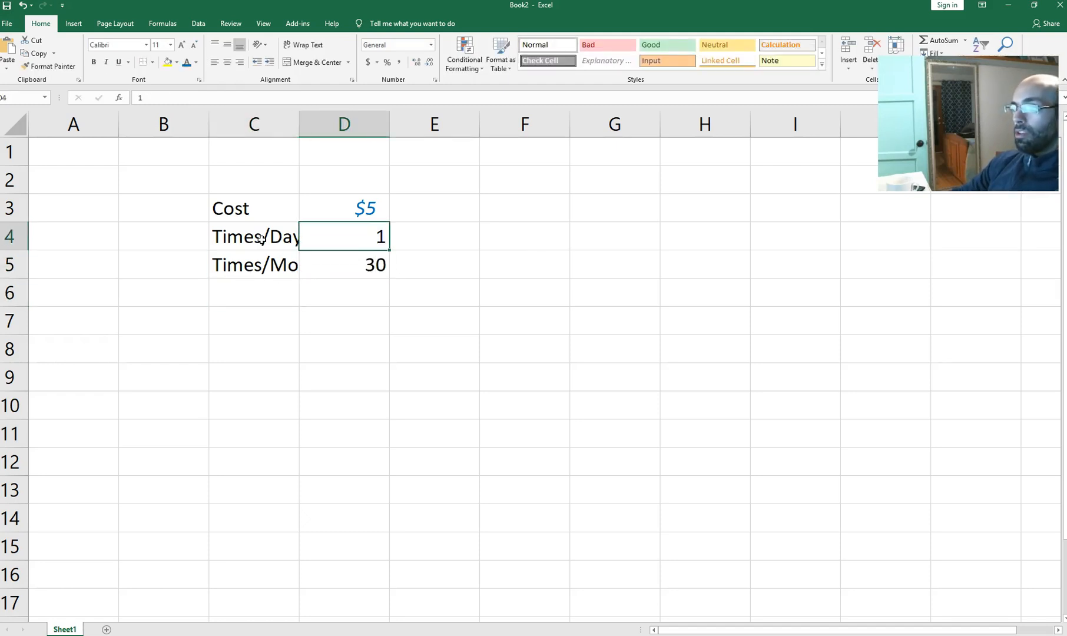
pyautogui.click(363, 263)
pyautogui.click(364, 238)
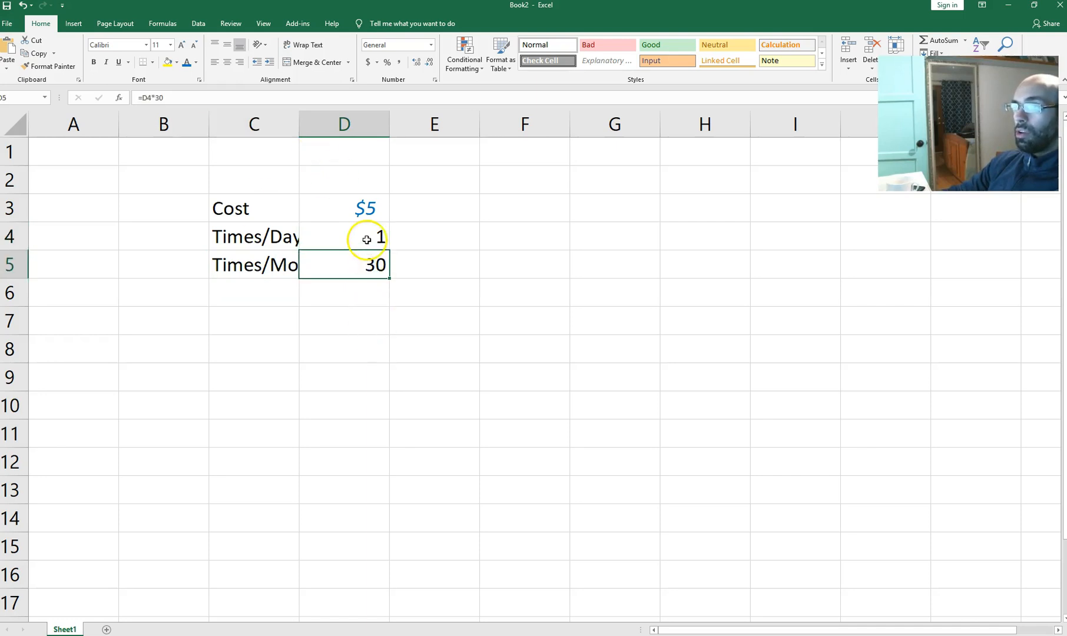
pyautogui.click(187, 62)
pyautogui.click(106, 62)
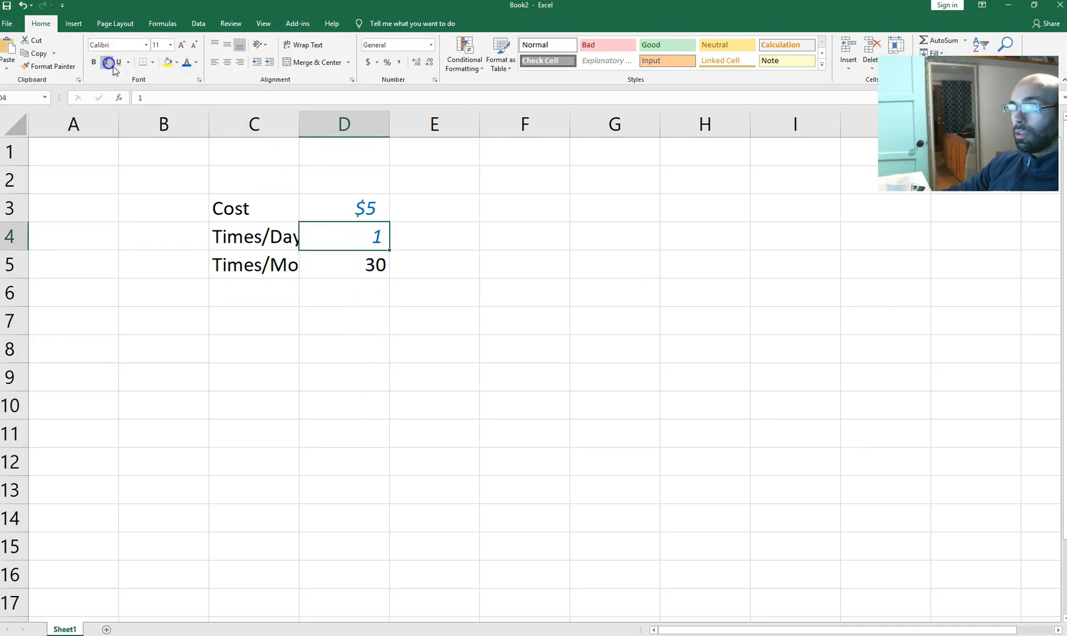
pyautogui.doubleClick(299, 125)
pyautogui.click(409, 262)
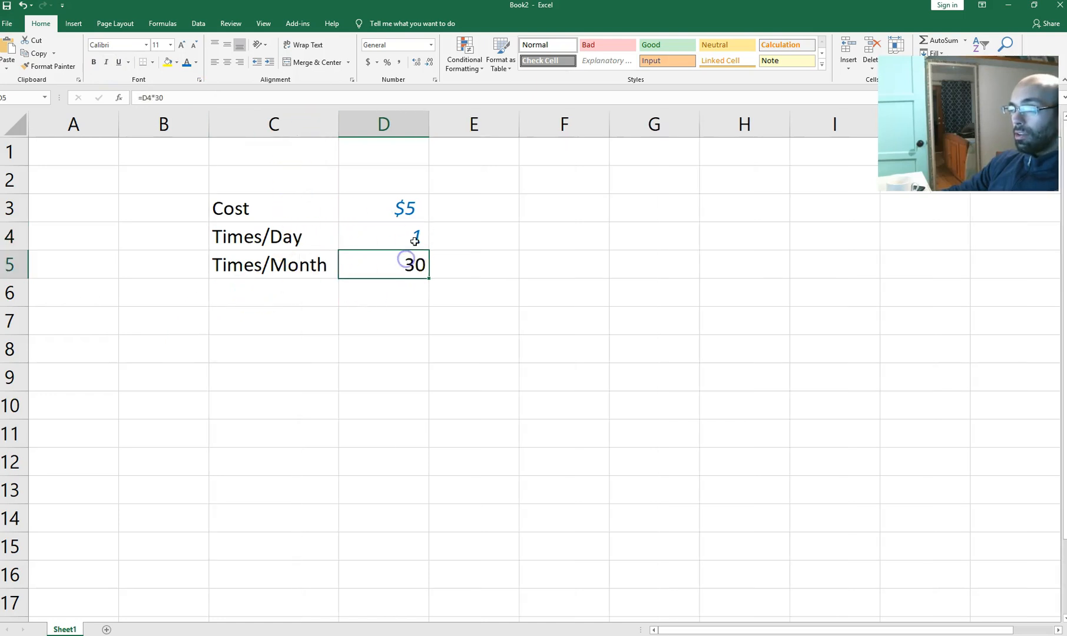
# Add the label Total Expense/Month in C6, below Times/Month
pyautogui.click(301, 293)
pyautogui.write('Tota')
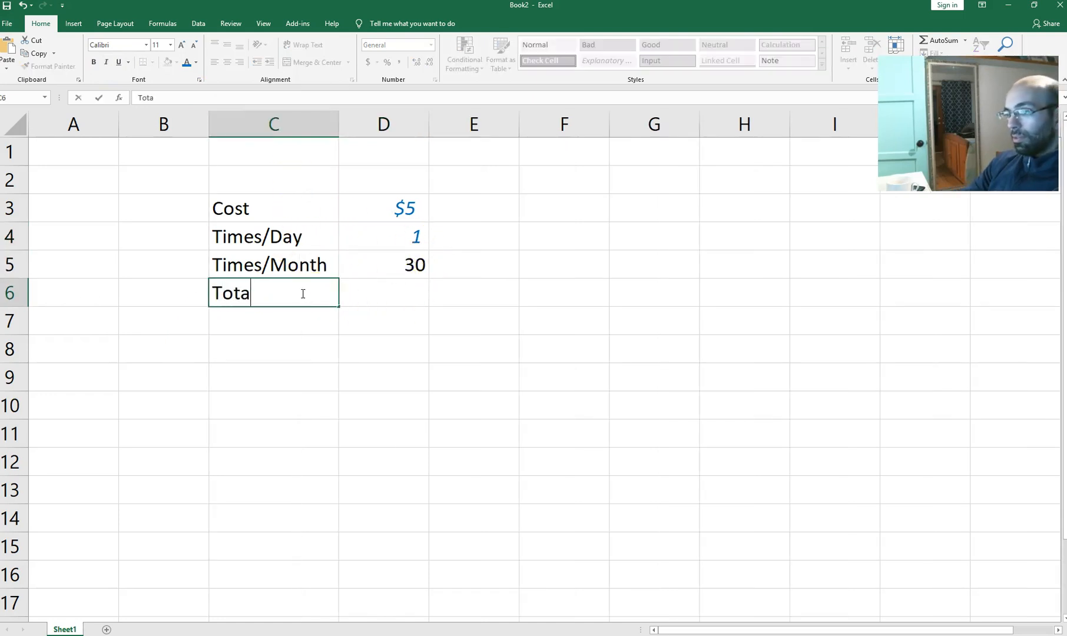
pyautogui.write('l Expense')
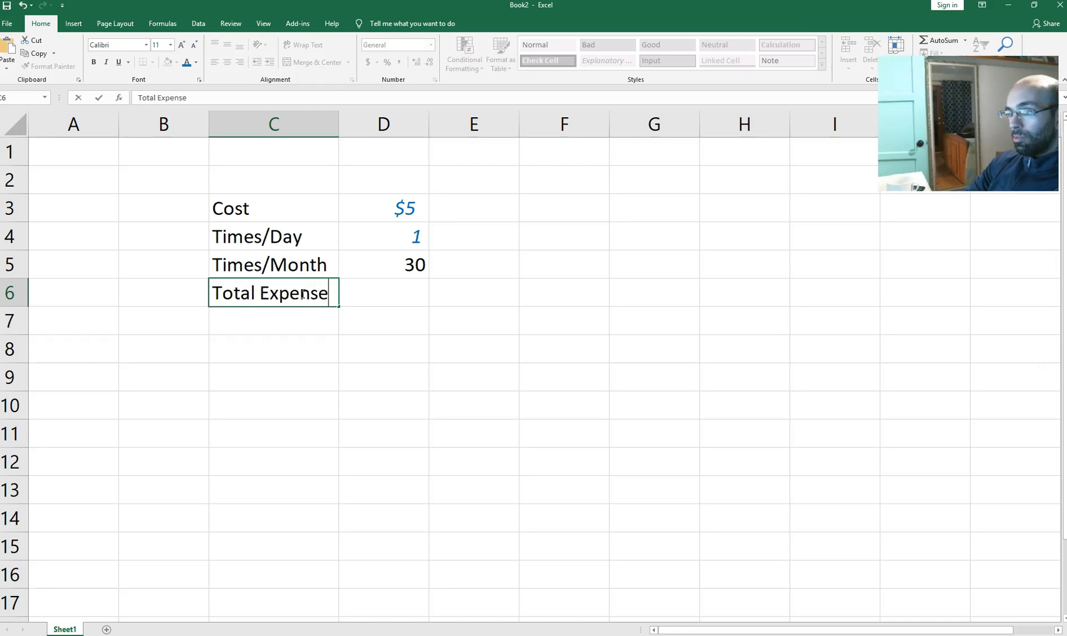
pyautogui.write('/Month')
pyautogui.press('Tab')
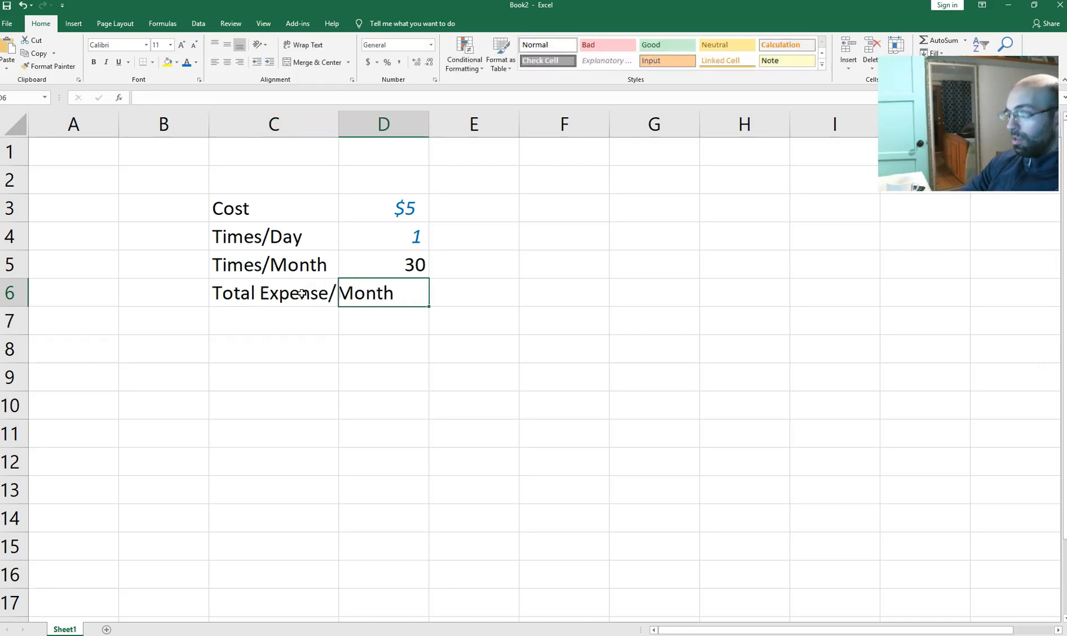
# Calculate the monthly expense in D6 with the formula =D3*D5 and autofit column C to the longer label
pyautogui.write('=')
pyautogui.press('Up')
pyautogui.press('Up')
pyautogui.press('Up')
pyautogui.write('*')
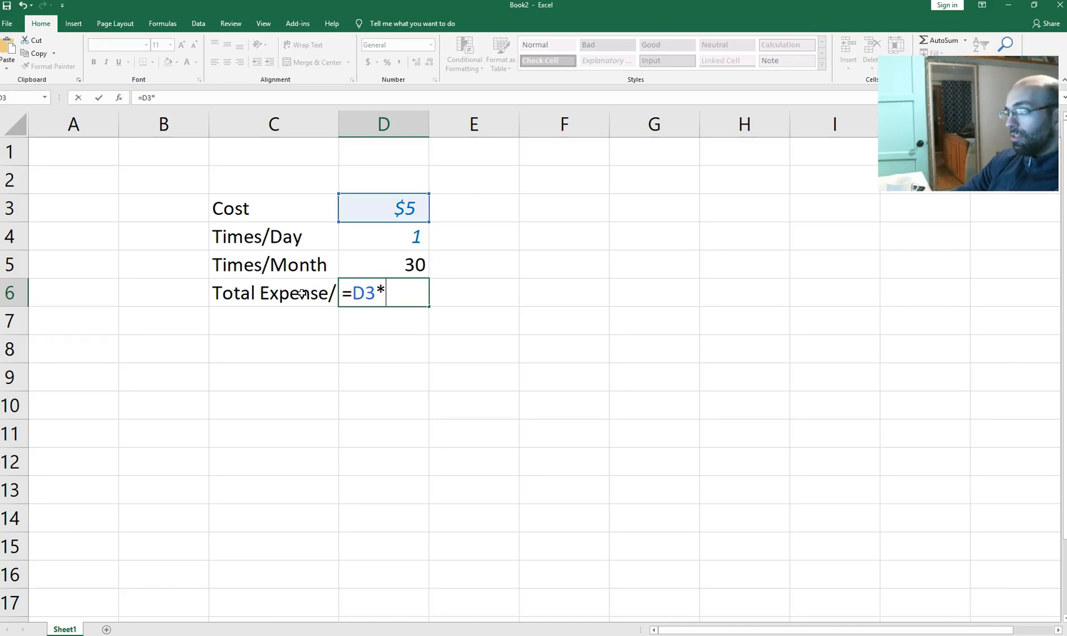
pyautogui.press('Up')
pyautogui.press('Return')
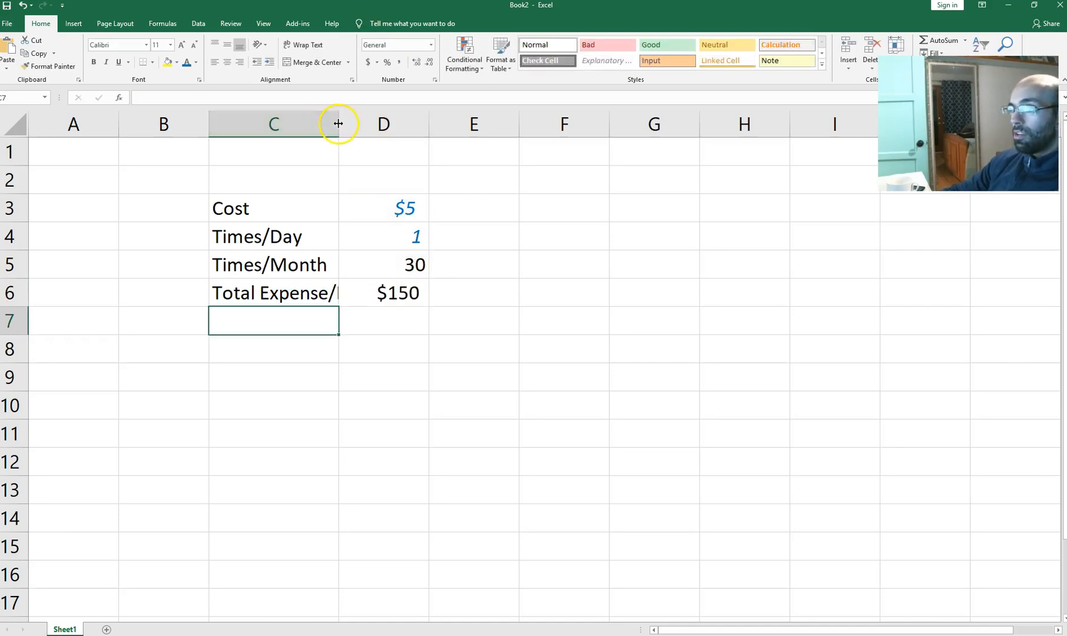
pyautogui.doubleClick(339, 123)
# Insert a column before column B and delete the empty columns B and C, so the table starts in column B
pyautogui.rightClick(138, 122)
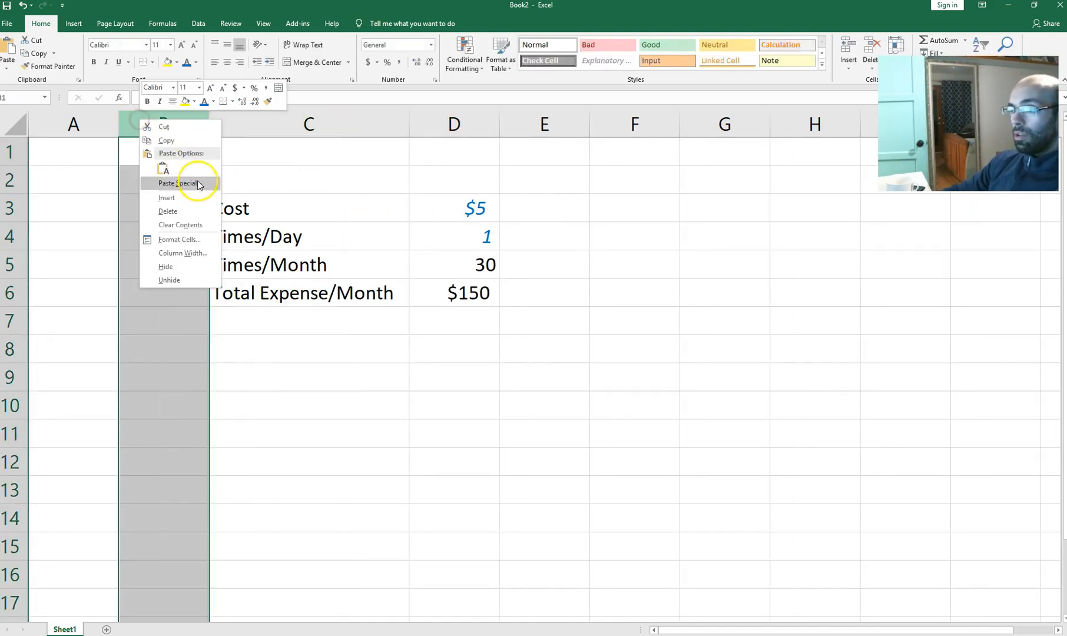
pyautogui.click(190, 199)
pyautogui.moveTo(191, 123); pyautogui.dragTo(238, 125)
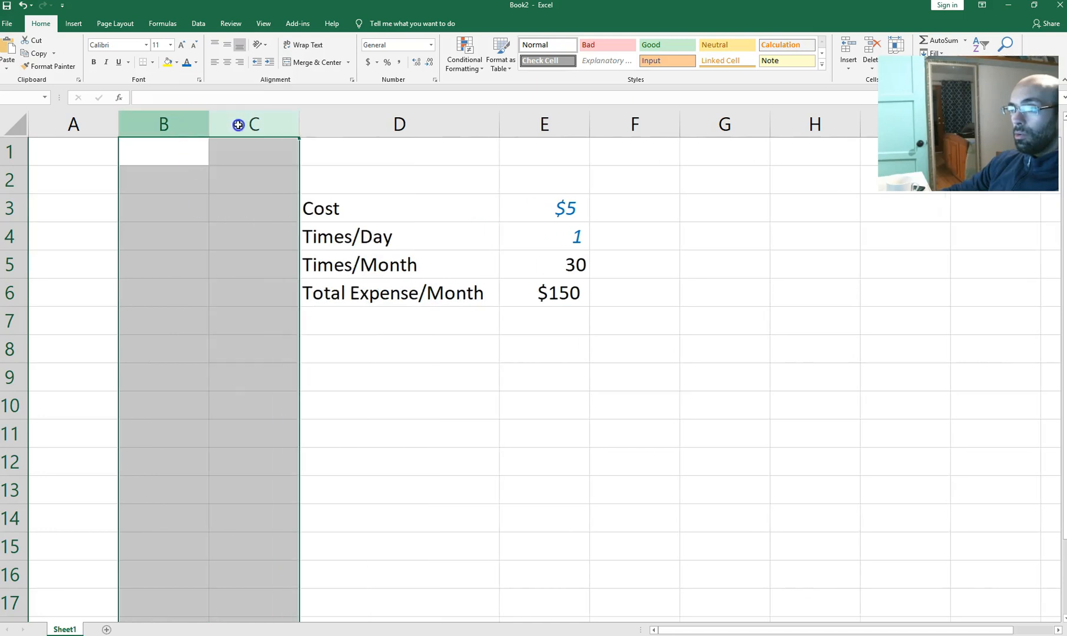
pyautogui.rightClick(238, 125)
pyautogui.click(264, 215)
pyautogui.click(282, 327)
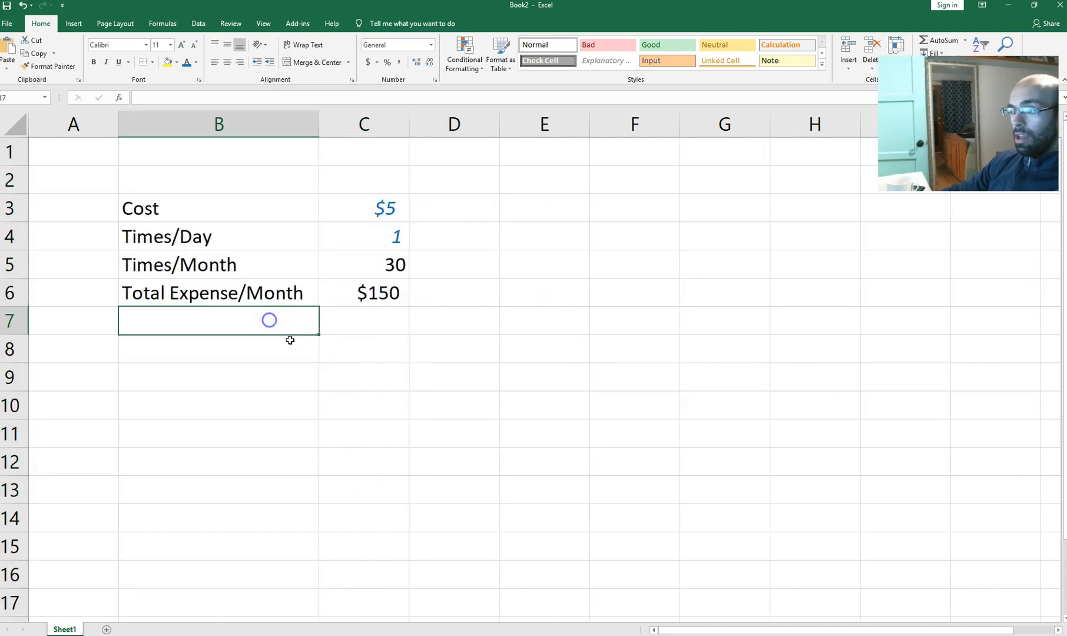
# Add the labels PV in B8 and PMT in B9, below the expense table
pyautogui.click(376, 290)
pyautogui.click(295, 351)
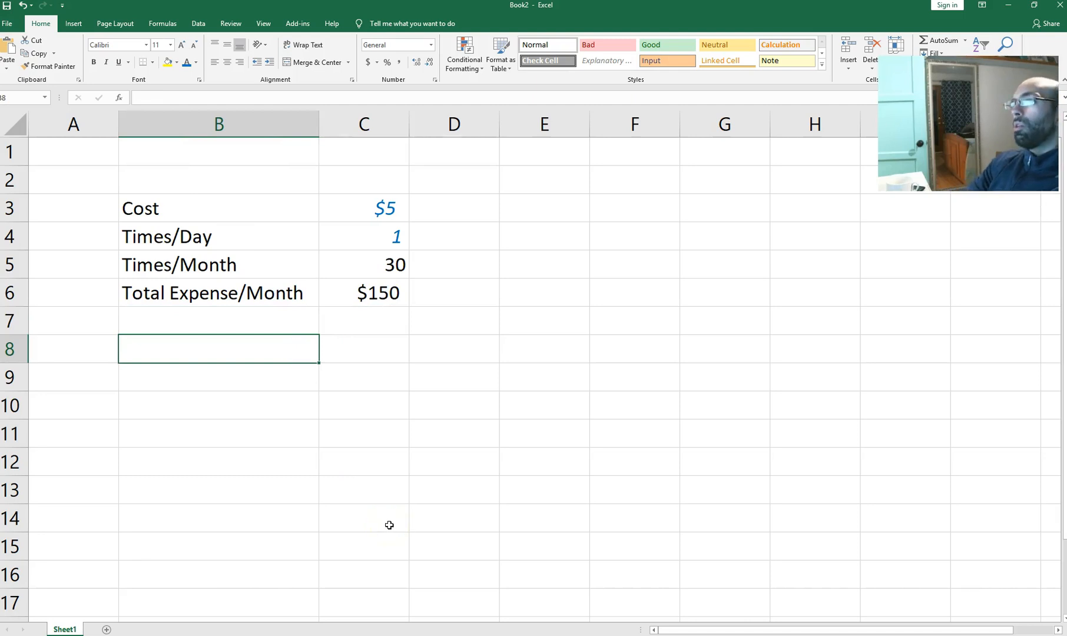
pyautogui.write('PV')
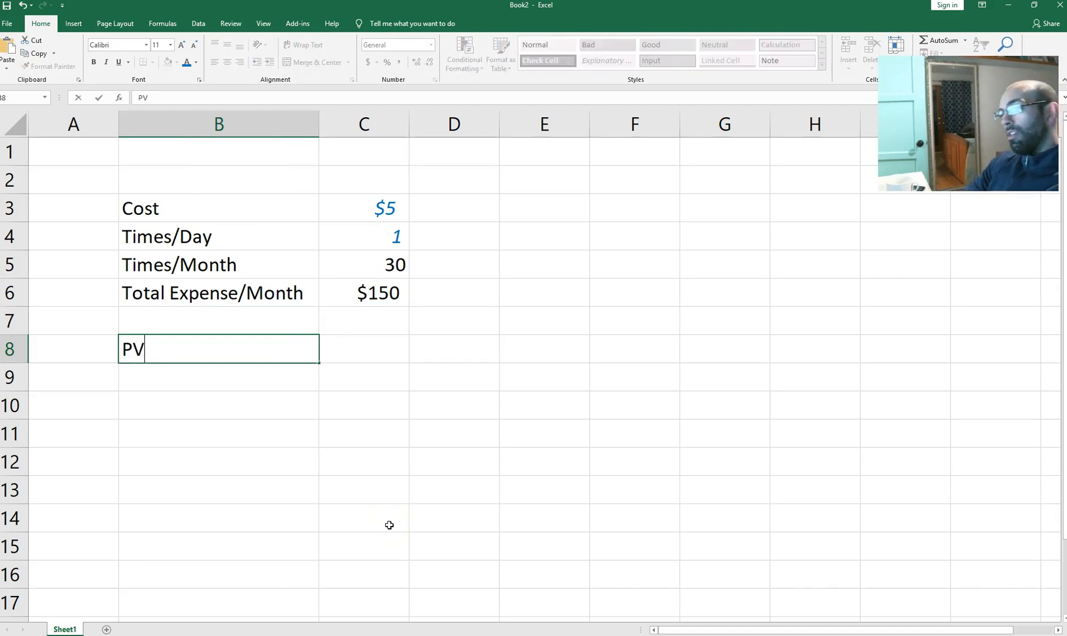
pyautogui.press('Return')
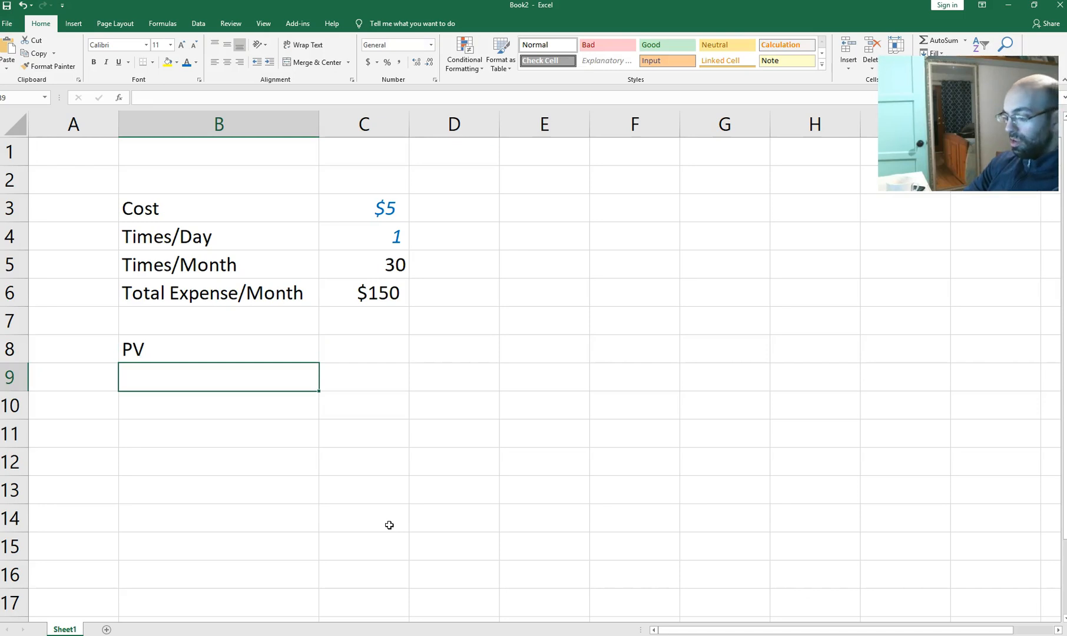
pyautogui.write('PMT')
pyautogui.press('Return')
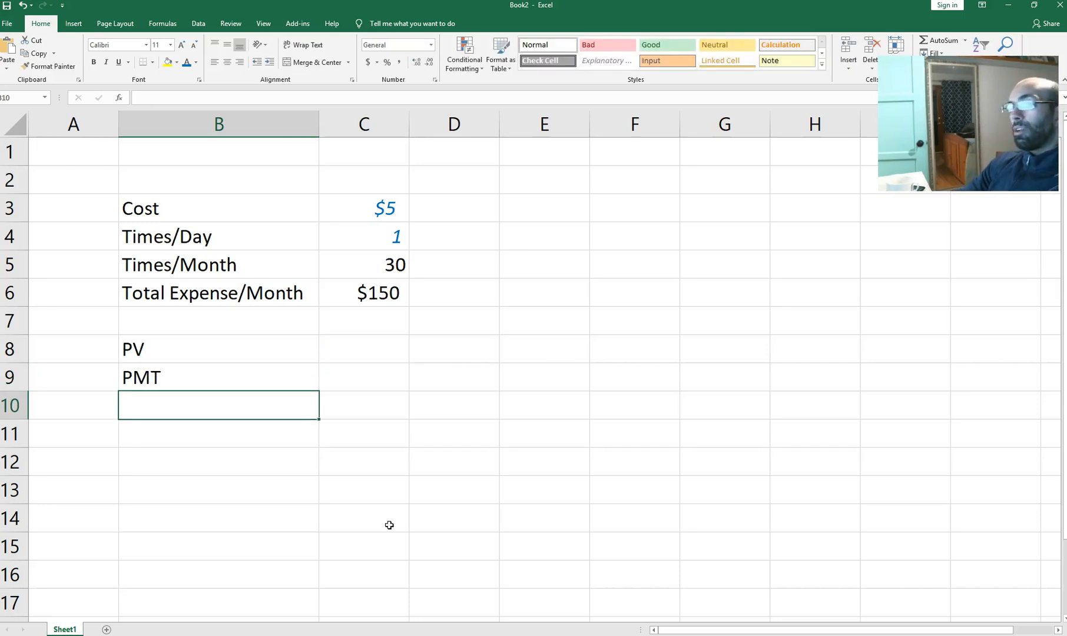
# Enter $150 as the PMT value in C9 and 0 as the PV value in C8
pyautogui.press('Up')
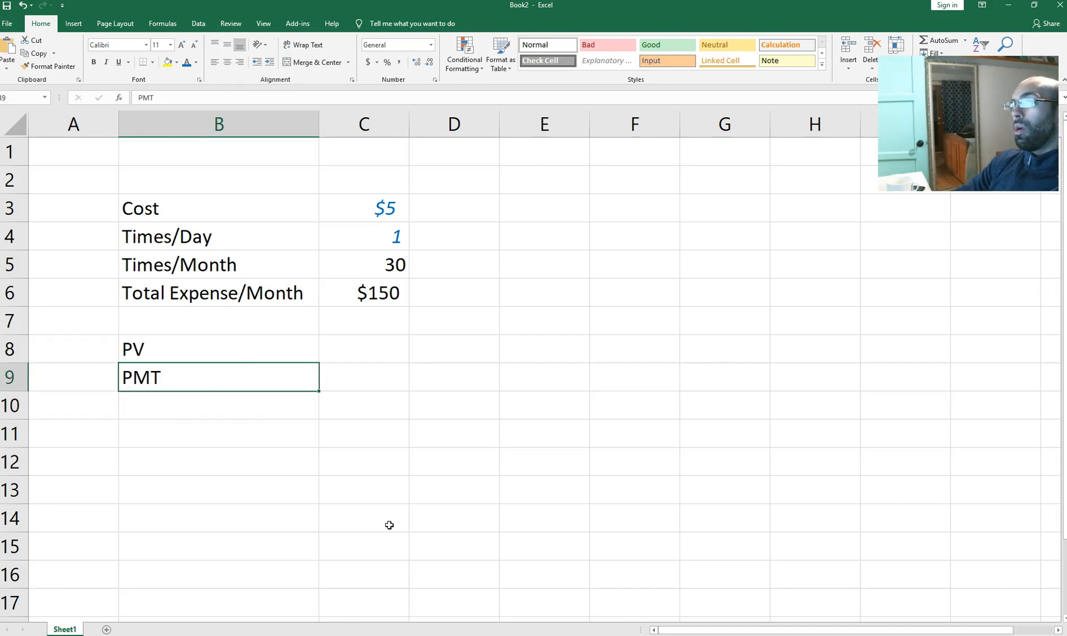
pyautogui.press('Right')
pyautogui.write('$150')
pyautogui.press('Return')
pyautogui.press('Left')
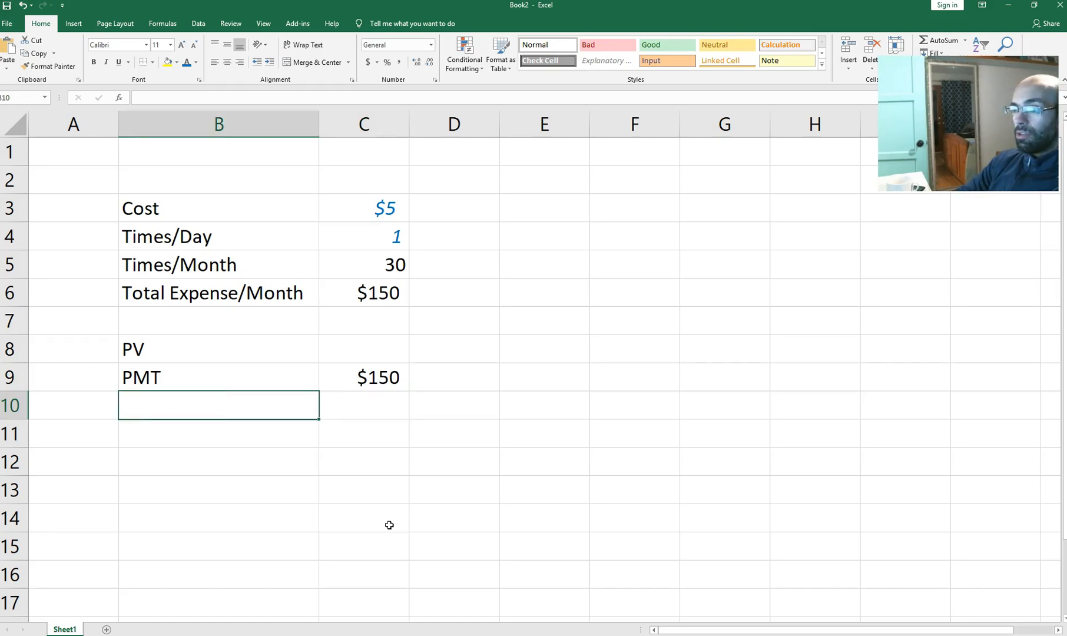
pyautogui.press('Right')
pyautogui.press('Up')
pyautogui.press('Up')
pyautogui.write('0')
pyautogui.press('Return')
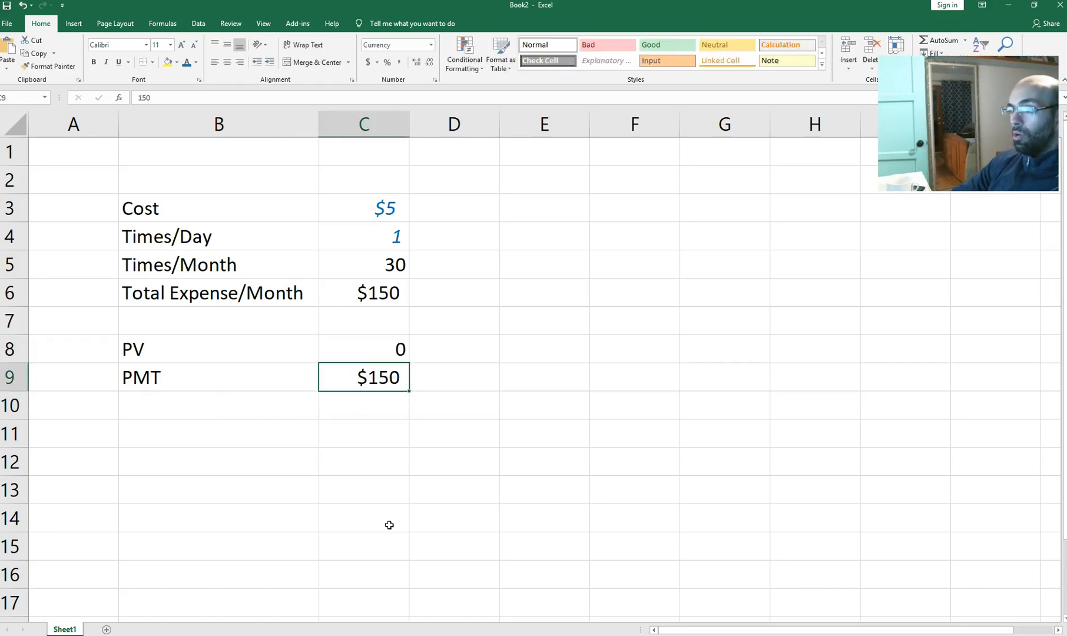
# Add the label NPER in B10, below PMT
pyautogui.press('Down')
pyautogui.press('Left')
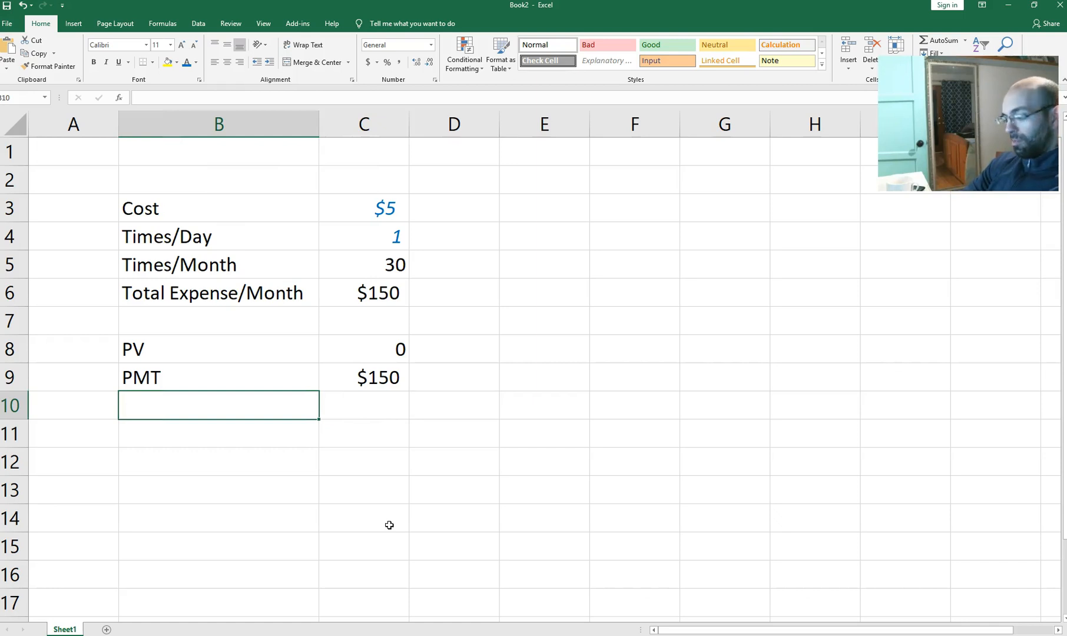
pyautogui.write('NPER')
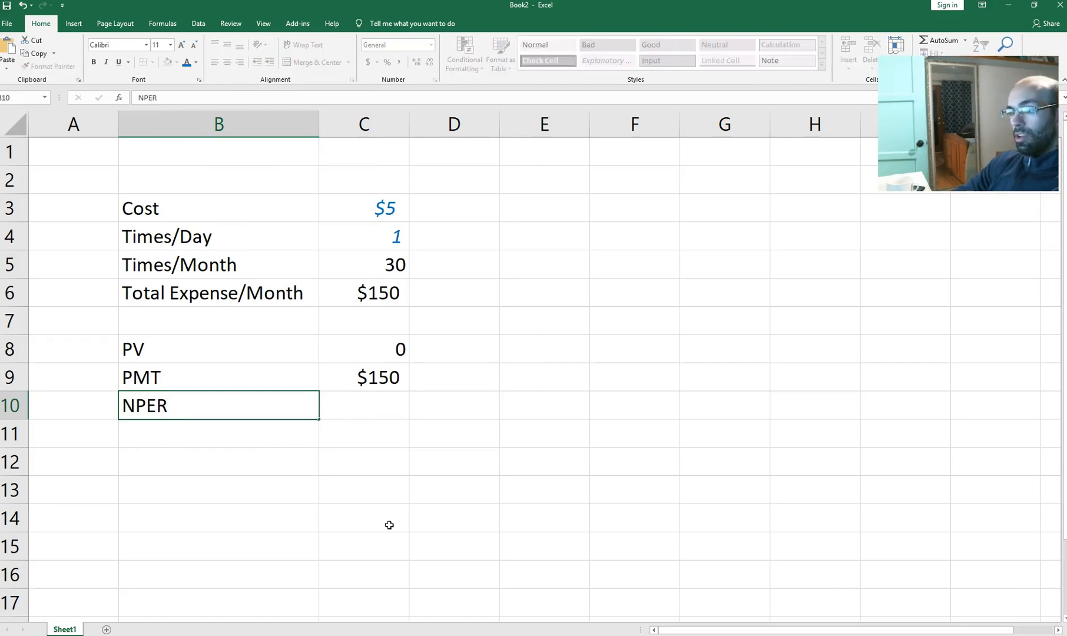
pyautogui.press('Right')
# Insert a blank row at row 7, between Total Expense/Month and the PV block
pyautogui.press('Up')
pyautogui.press('Up')
pyautogui.press('Up')
pyautogui.press('Left')
pyautogui.press('alt')
pyautogui.press('h')
pyautogui.press('i')
pyautogui.press('r')
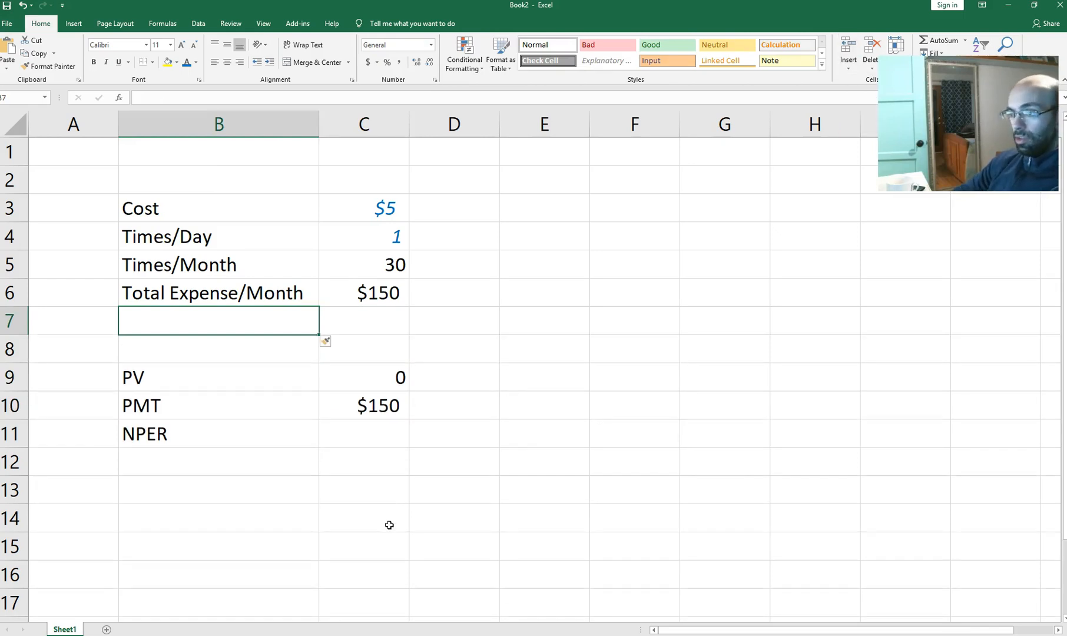
pyautogui.press('Down')
pyautogui.press('Down')
pyautogui.press('Down')
pyautogui.press('Down')
pyautogui.press('Up')
pyautogui.press('Up')
pyautogui.press('Up')
pyautogui.press('Up')
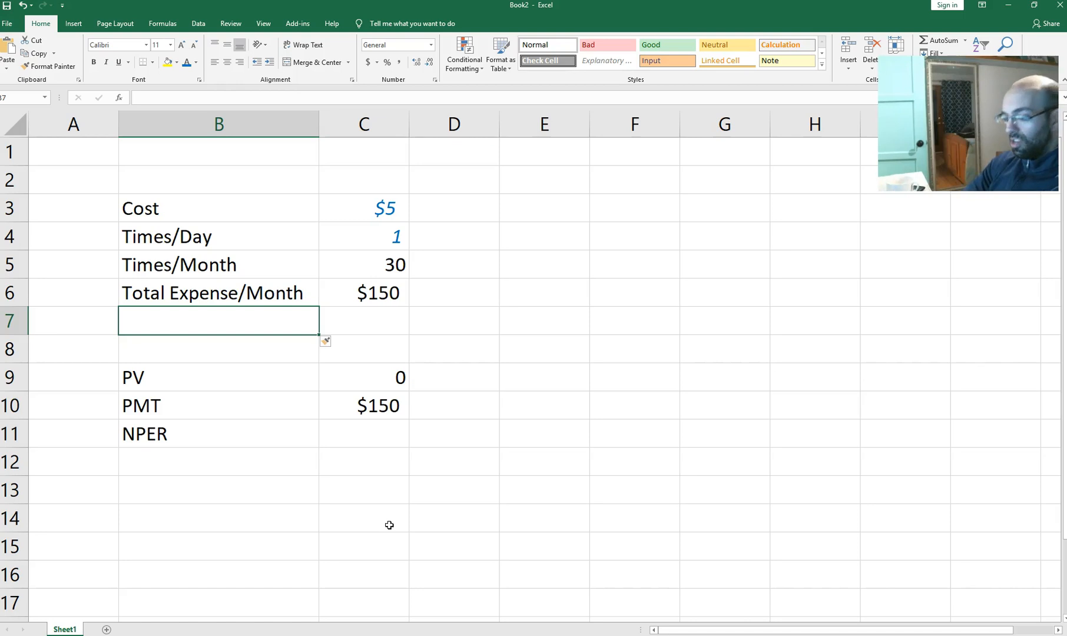
# Add the label Years in B7 with the value 10 in C7
pyautogui.write('Years')
pyautogui.press('Tab')
pyautogui.write('1')
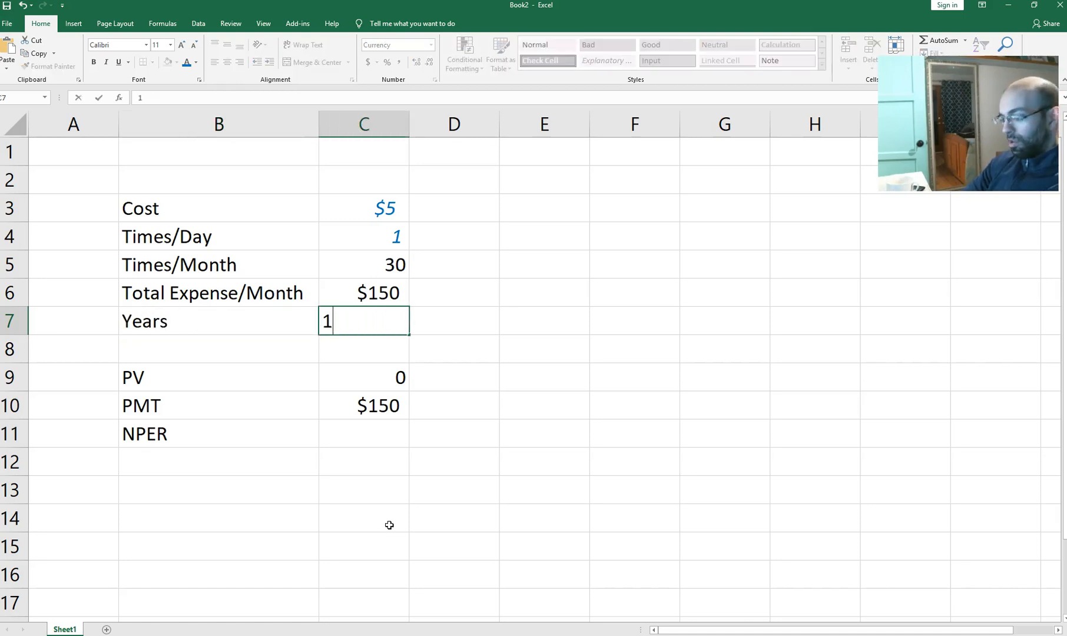
pyautogui.write('0')
pyautogui.press('Tab')
# Change the Years value in C7 to the General number format and style it in blue italic
pyautogui.click(383, 321)
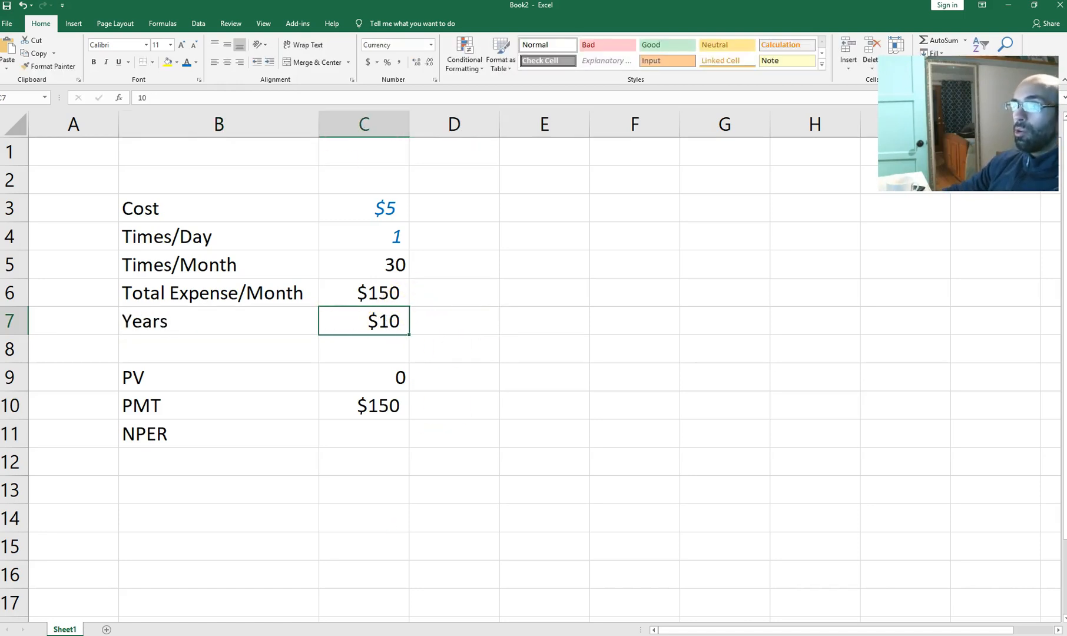
pyautogui.hotkey('ctrl', 'shift', '~')
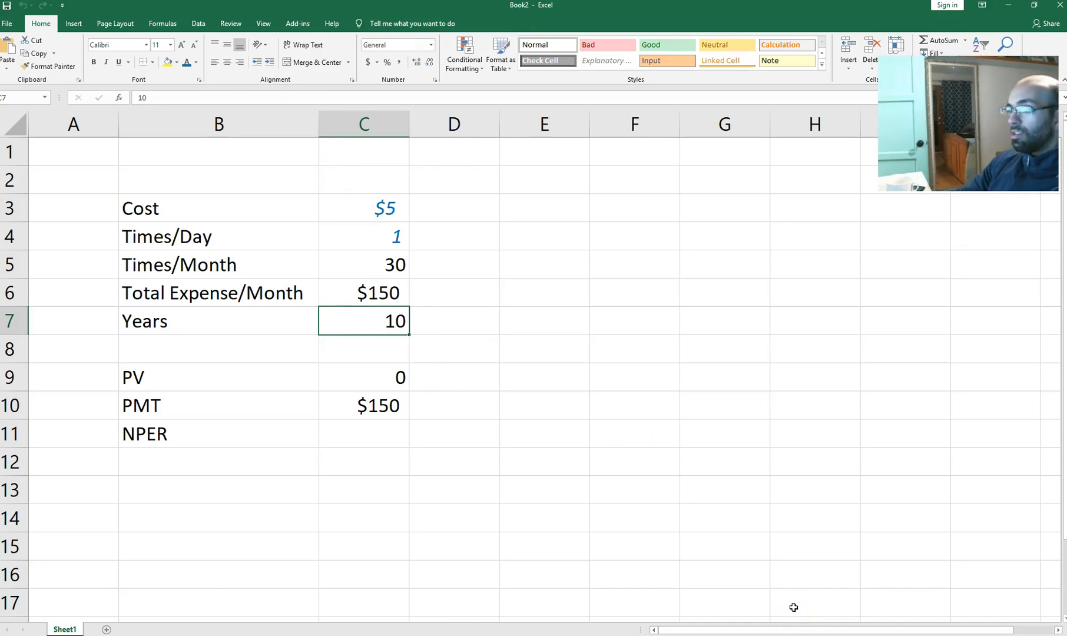
pyautogui.click(106, 62)
pyautogui.click(187, 63)
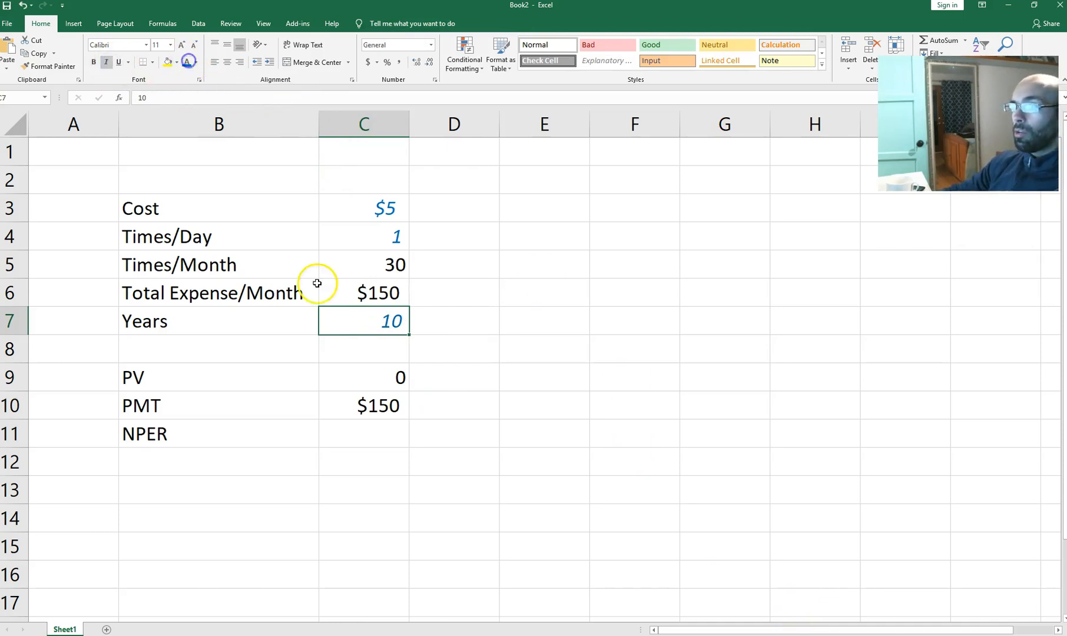
# Calculate the NPER value in C11 as the years times twelve with the formula =C7*12
pyautogui.click(328, 433)
pyautogui.write('=')
pyautogui.press('Up')
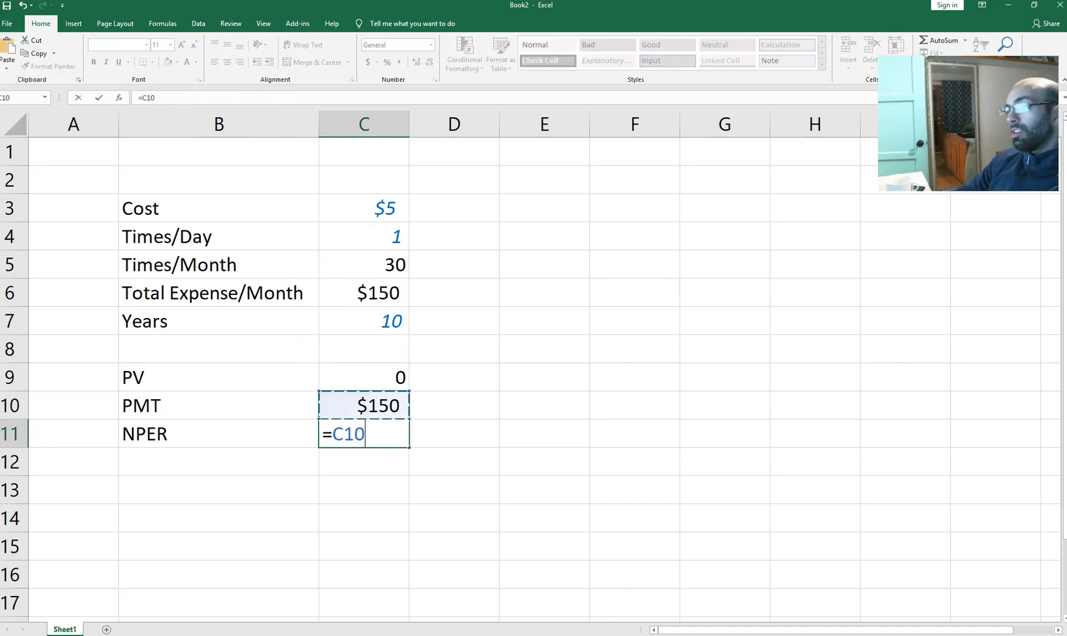
pyautogui.press('Up')
pyautogui.press('Up')
pyautogui.press('Up')
pyautogui.write('*12')
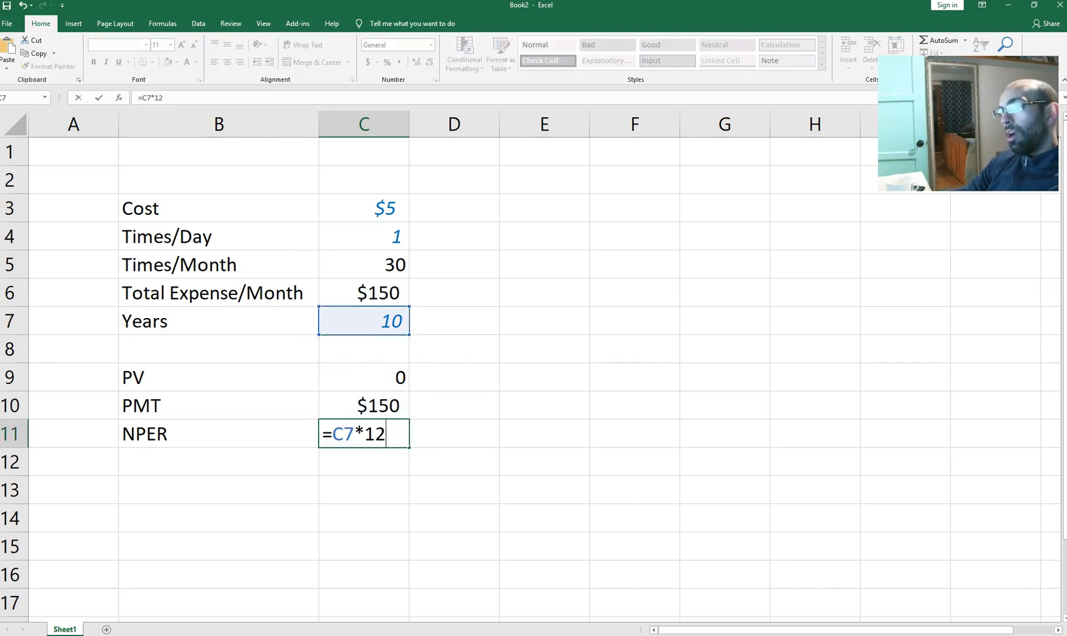
pyautogui.press('Return')
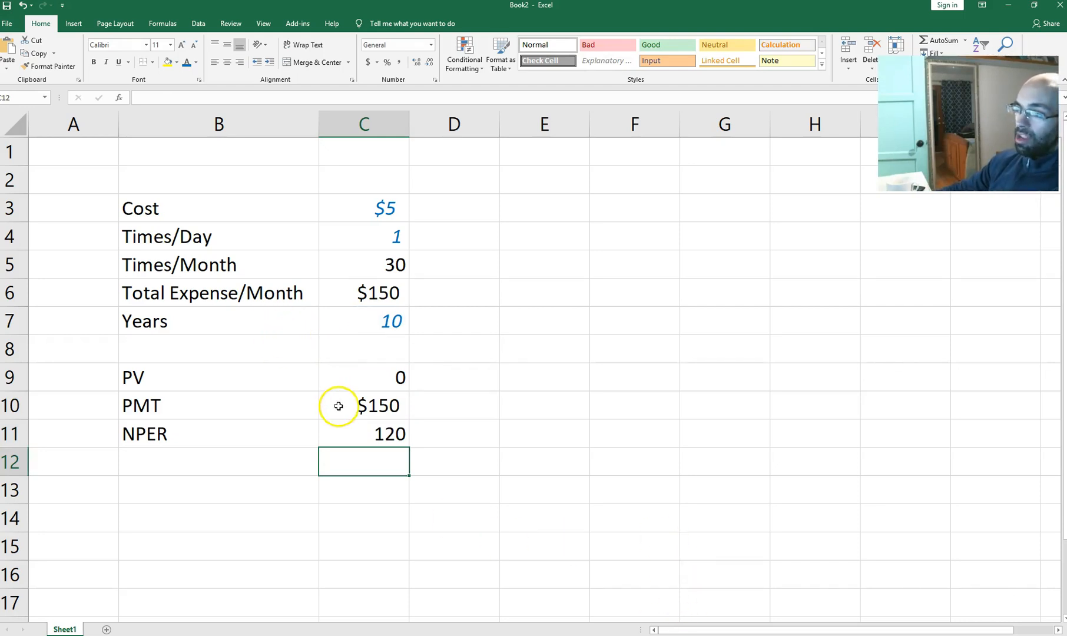
# Add the label Interest Rate in B12, below NPER
pyautogui.moveTo(388, 406); pyautogui.dragTo(392, 430)
pyautogui.click(205, 470)
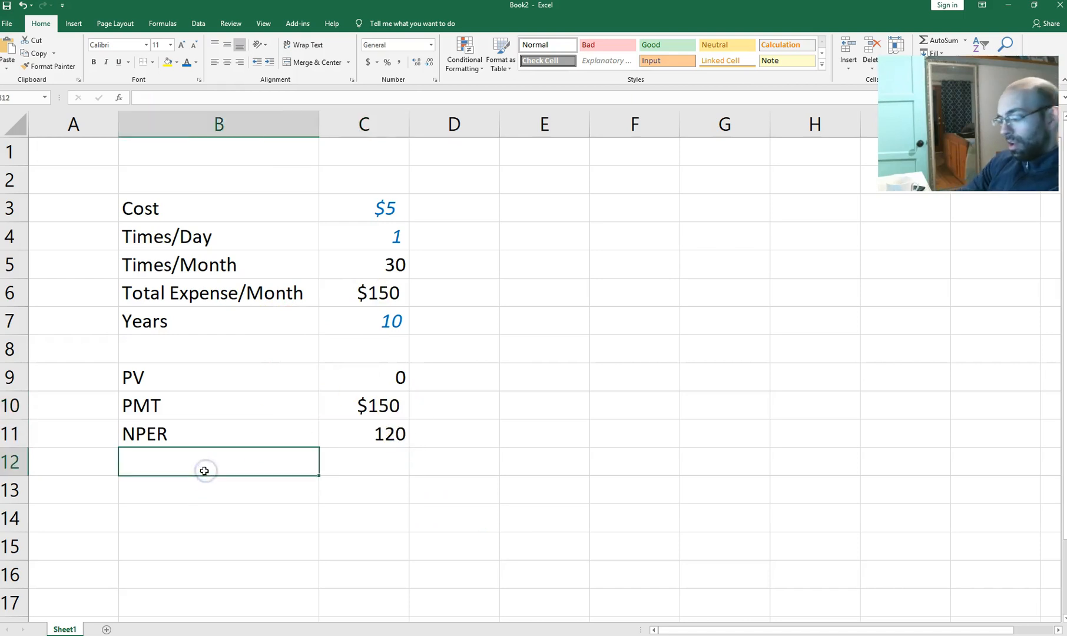
pyautogui.write('Interes')
pyautogui.press('BackSpace')
pyautogui.write('est')
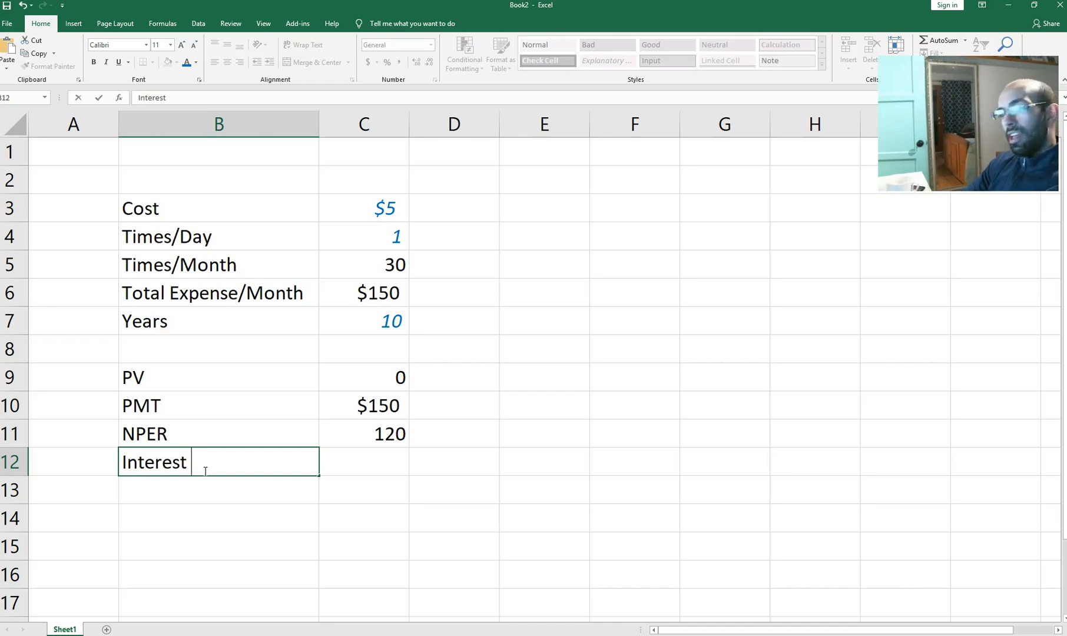
pyautogui.write('Rate')
pyautogui.press('Tab')
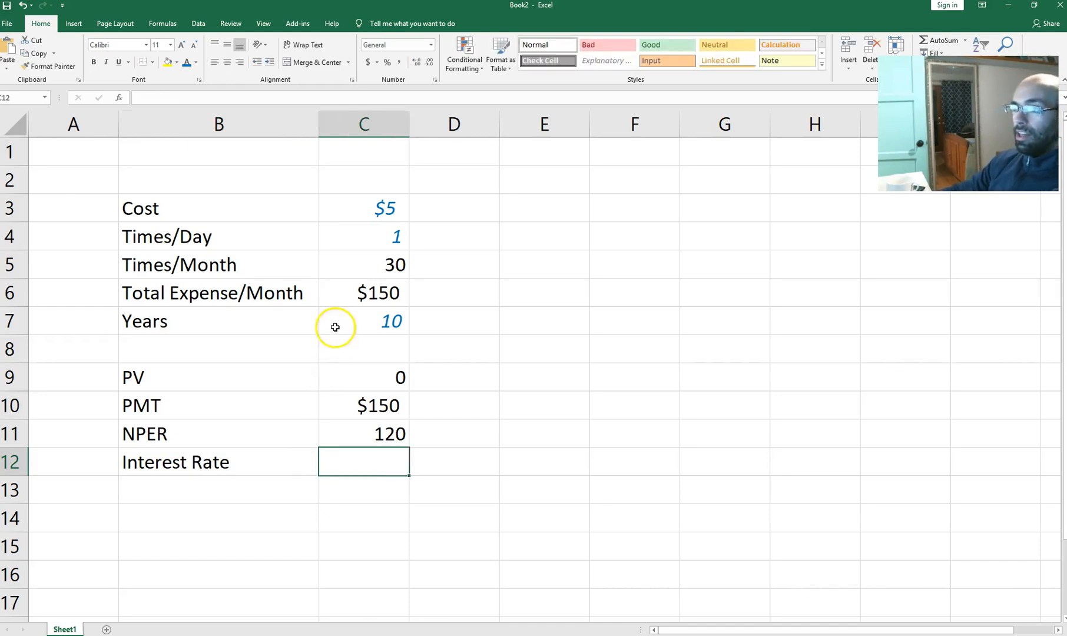
# Insert a blank row at row 8, between Years and the PV block
pyautogui.click(235, 352)
pyautogui.hotkey('alt', 'h')
pyautogui.press('i')
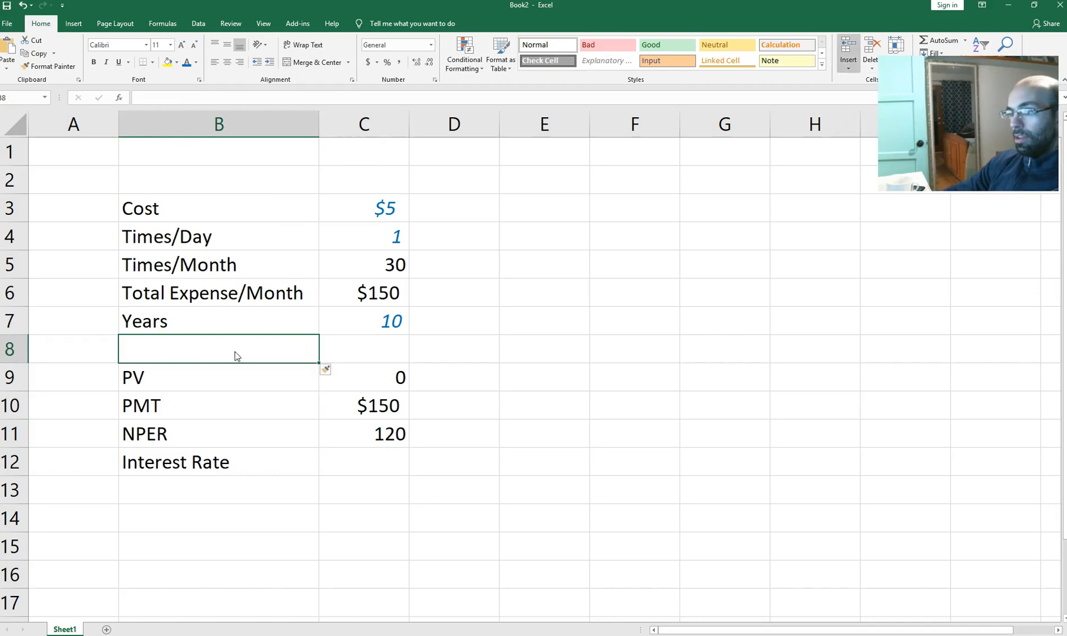
pyautogui.press('r')
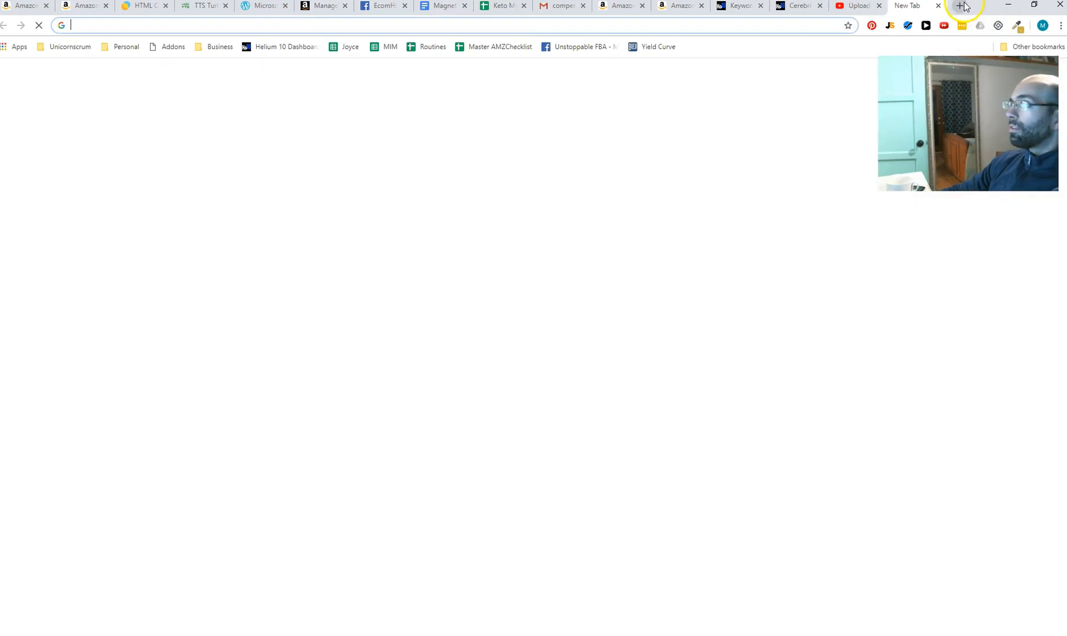
# Look up the 10-year yield on the bookmarked GuruFocus Yield Curve page in the browser, dismissing the sign-up prompt, and return to the Excel workbook
pyautogui.click(962, 7)
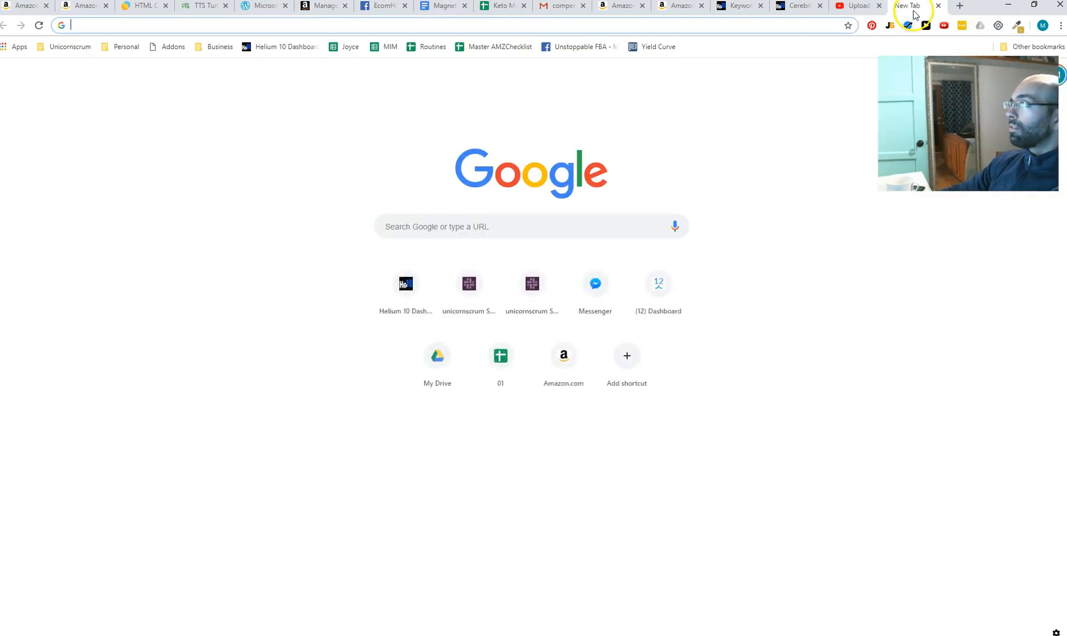
pyautogui.moveTo(914, 11); pyautogui.dragTo(908, 34)
pyautogui.click(664, 48)
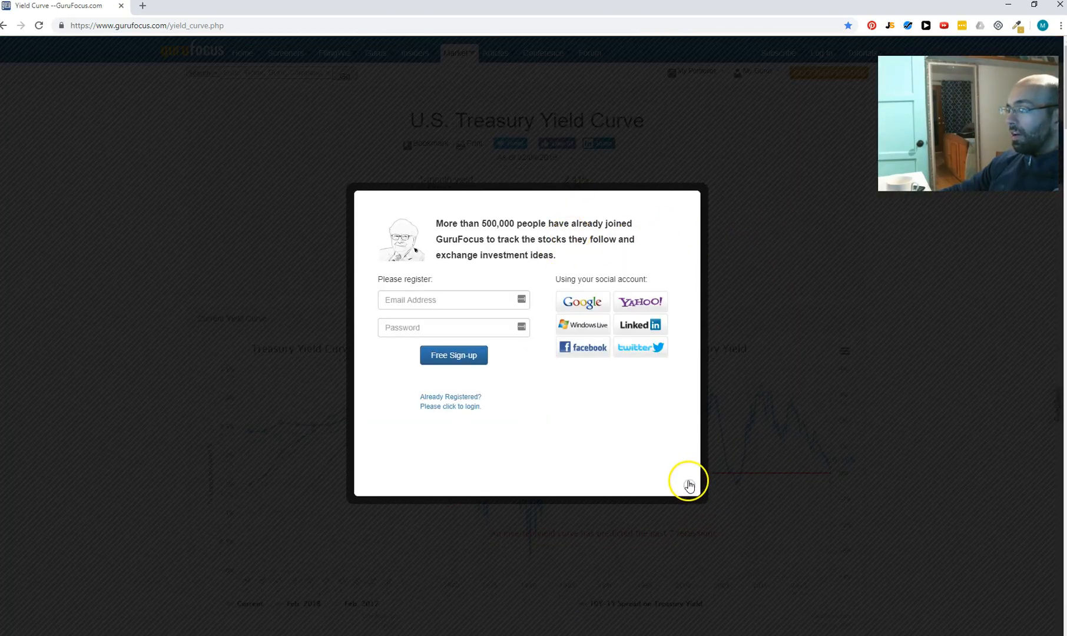
pyautogui.click(689, 485)
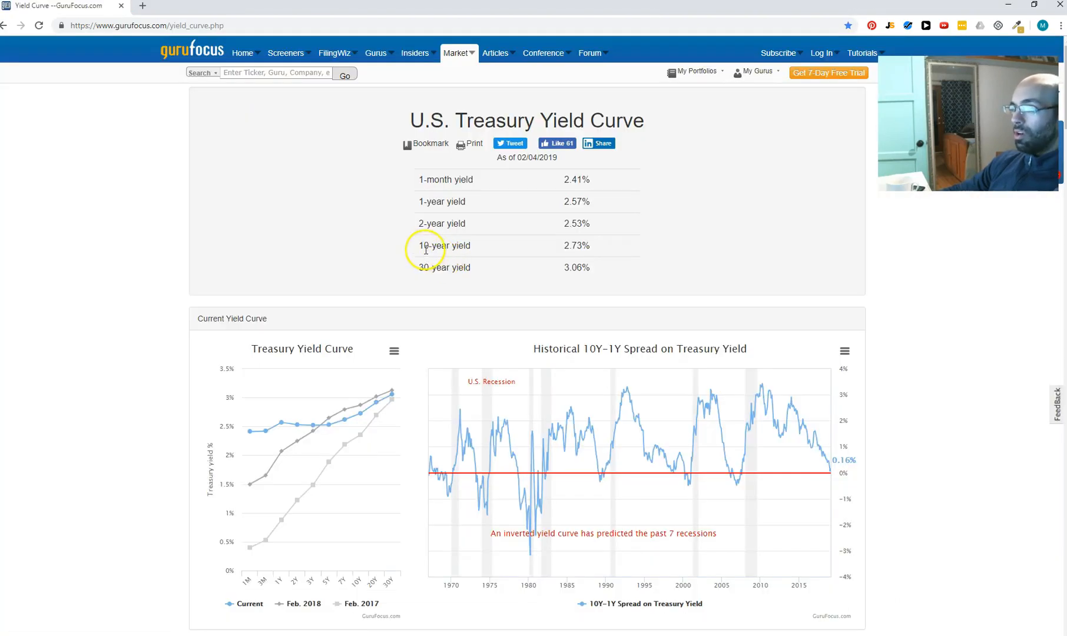
pyautogui.moveTo(423, 246); pyautogui.dragTo(563, 249)
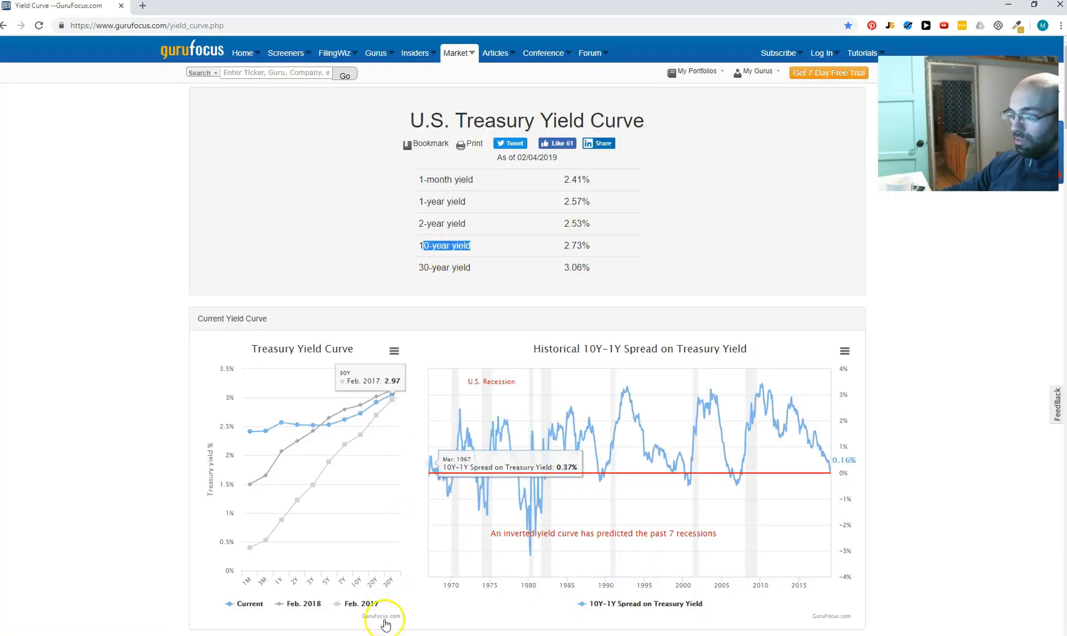
pyautogui.moveTo(706, 634)
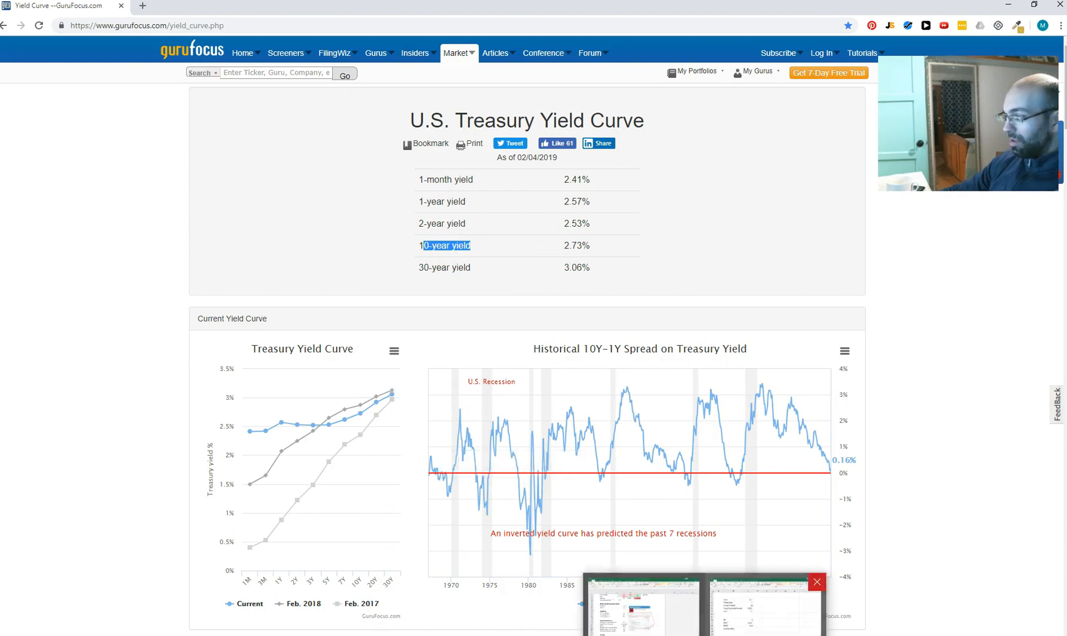
pyautogui.click(743, 606)
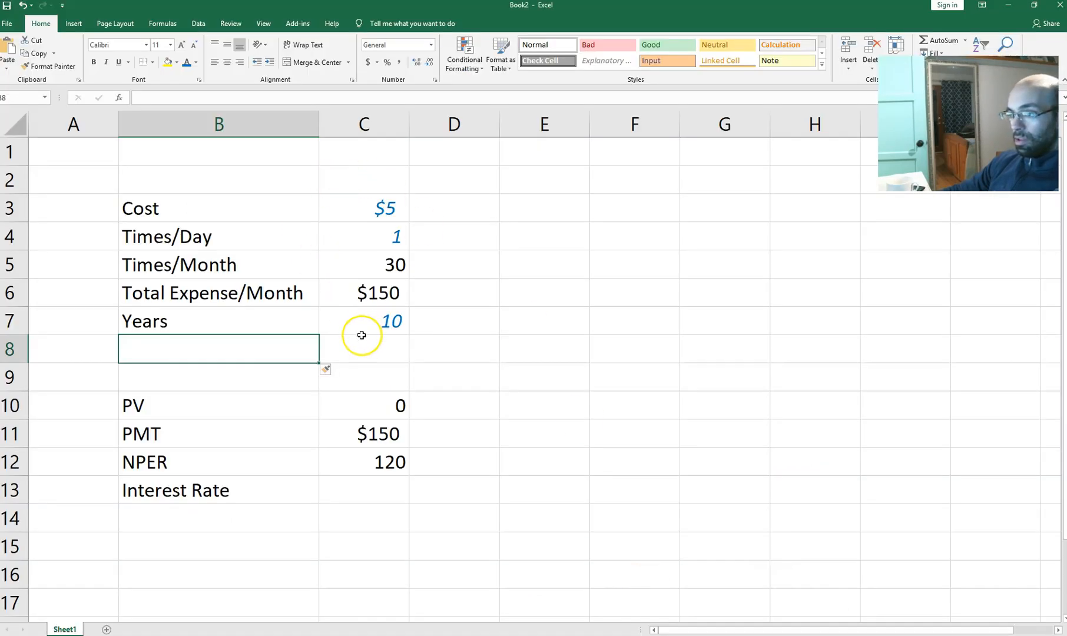
pyautogui.write('Interes')
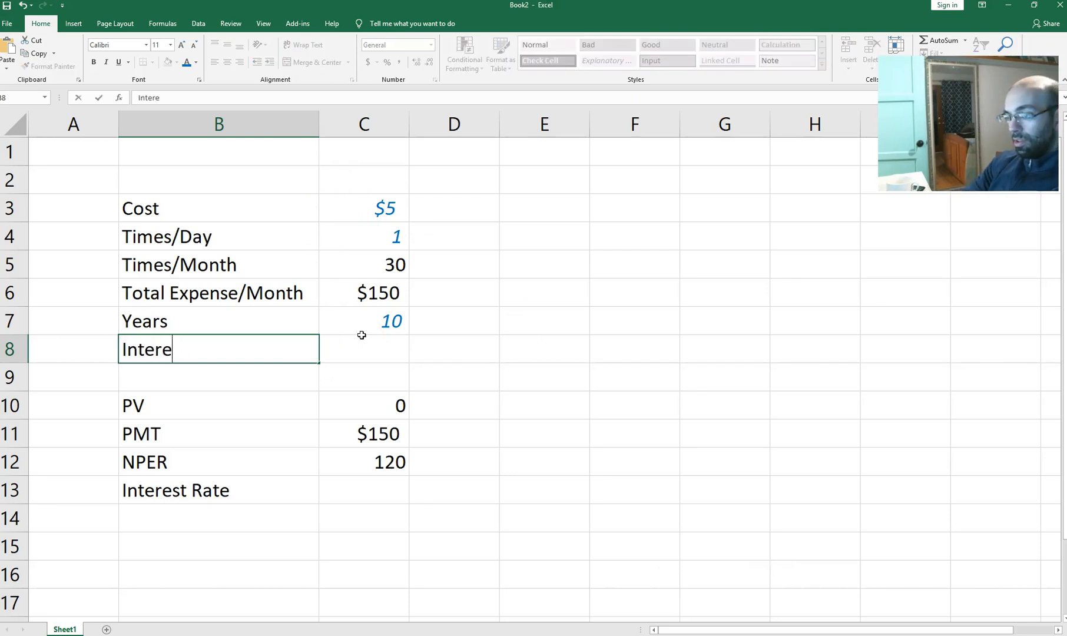
pyautogui.press('BackSpace')
pyautogui.press('BackSpace')
pyautogui.press('BackSpace')
pyautogui.press('BackSpace')
pyautogui.press('BackSpace')
pyautogui.press('BackSpace')
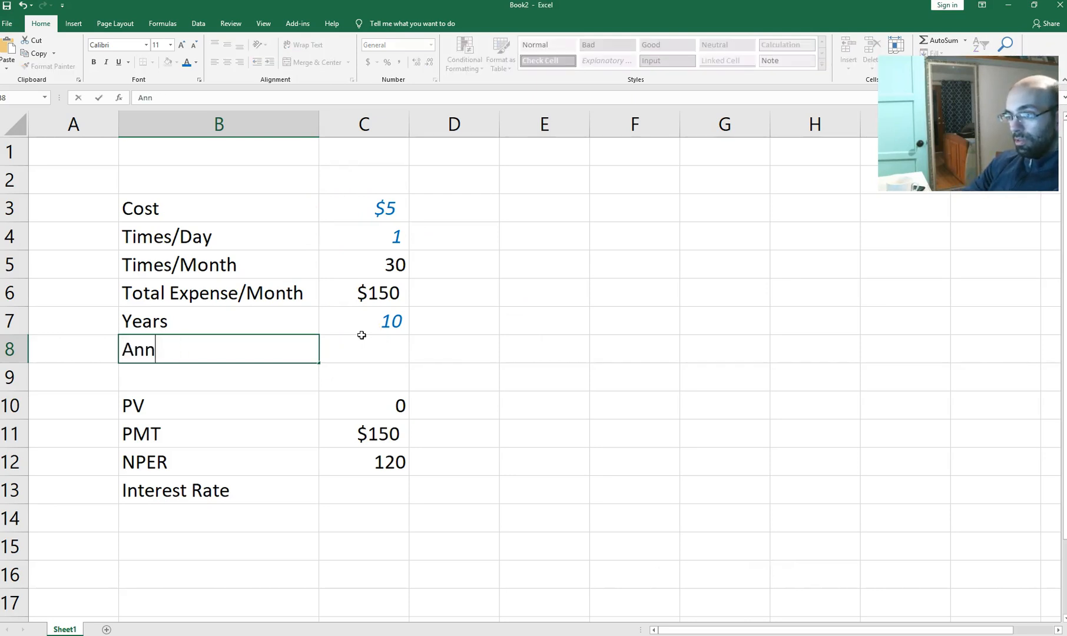
pyautogui.write('Ann')
pyautogui.press('BackSpace')
pyautogui.press('BackSpace')
pyautogui.press('BackSpace')
# Add the label 10-yr Treasury in B8 with the value 2.70% in C8
pyautogui.write('10-')
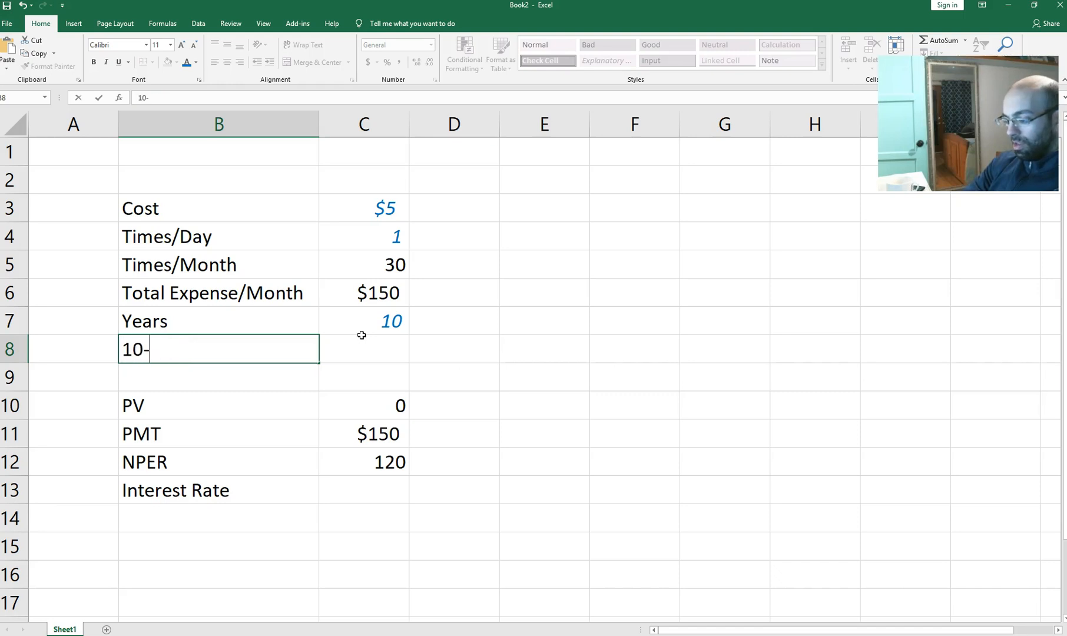
pyautogui.write('yr Treasury')
pyautogui.click(361, 335)
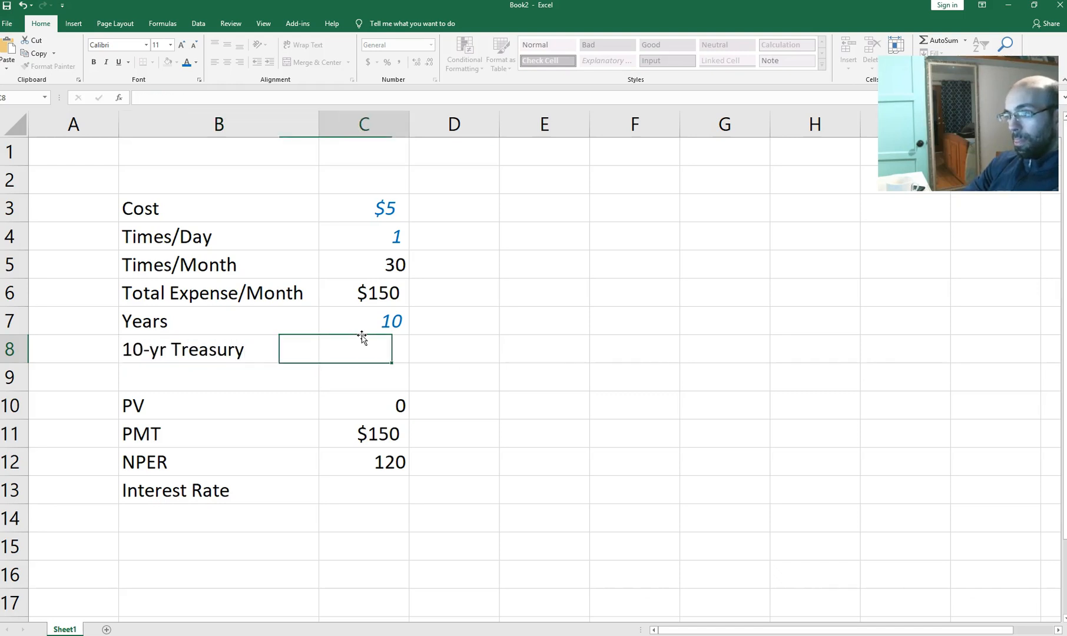
pyautogui.write('2.7')
pyautogui.press('Return')
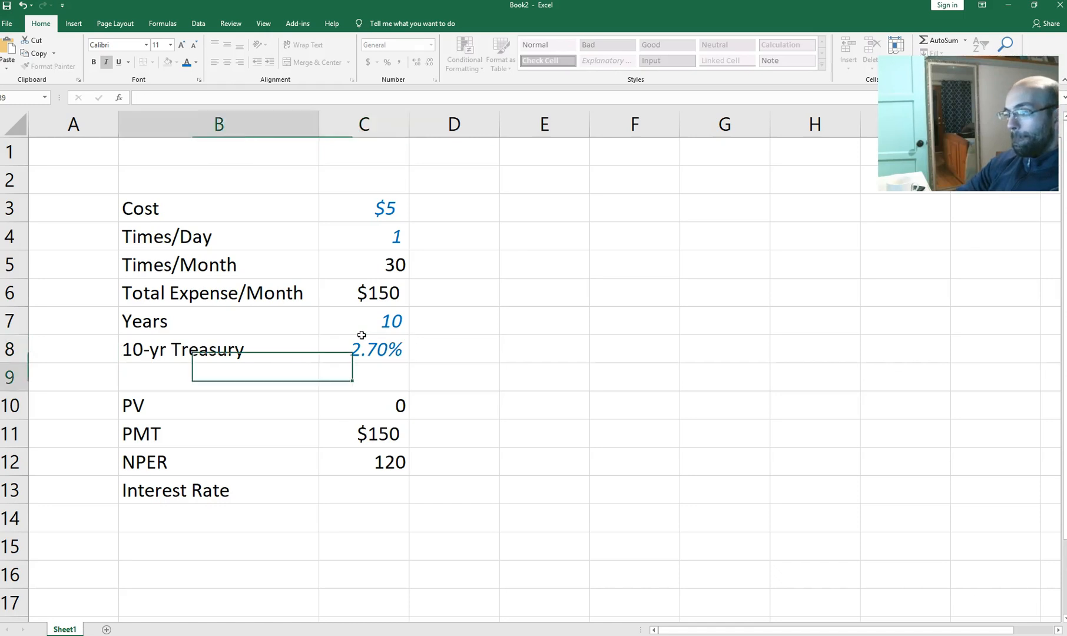
# Calculate the monthly Interest Rate in C13 from the Treasury rate with the formula =C8/12
pyautogui.click(383, 490)
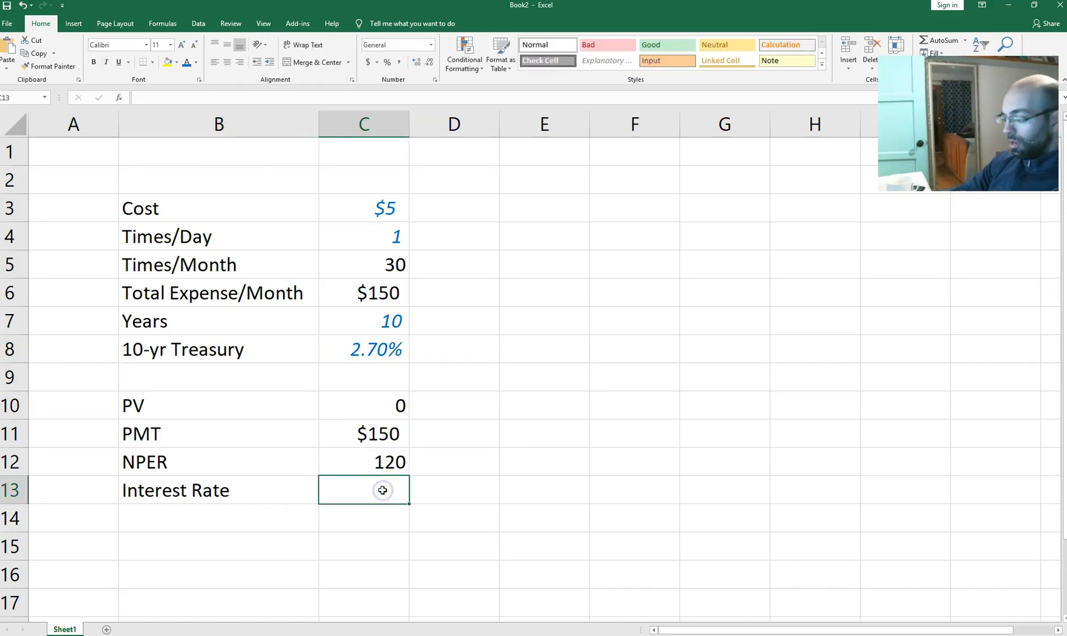
pyautogui.write('=')
pyautogui.press('Up')
pyautogui.press('Up')
pyautogui.press('Up')
pyautogui.press('Up')
pyautogui.press('Up')
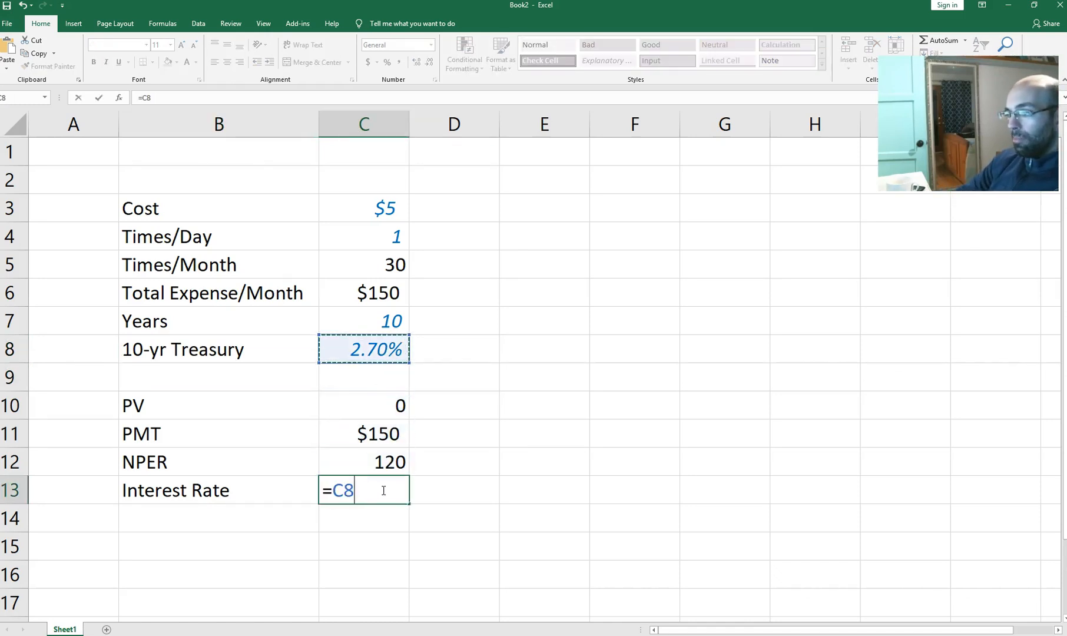
pyautogui.write('/12')
pyautogui.press('Return')
# Format the Interest Rate value in C13 as a percentage with one decimal place
pyautogui.click(381, 490)
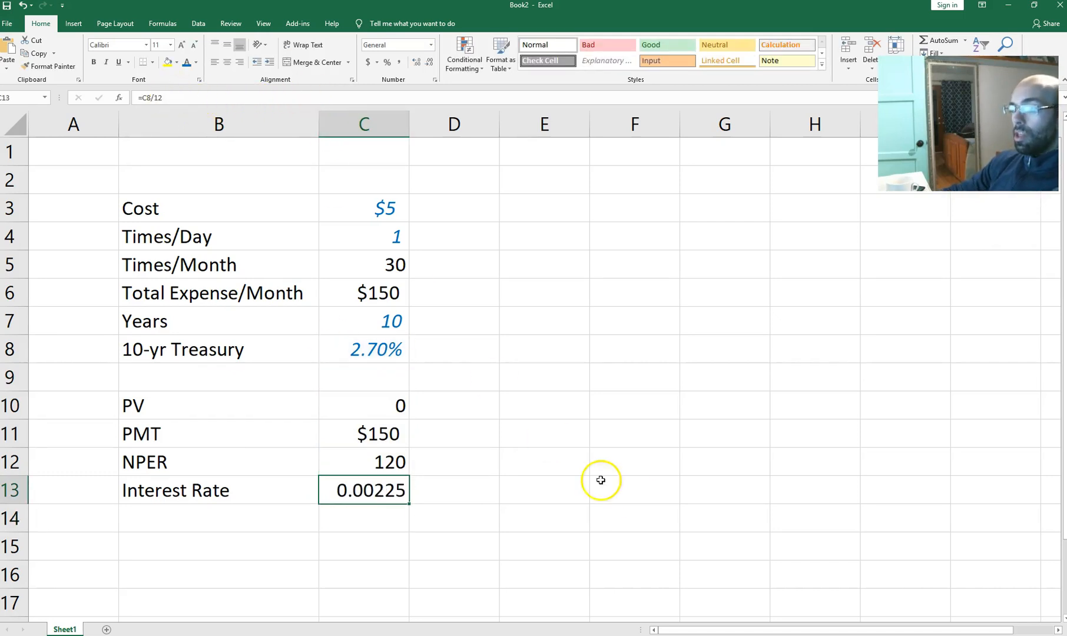
pyautogui.hotkey('ctrl', 'shift', '1')
pyautogui.hotkey('ctrl', 'shift', '5')
# Add the label FV in B14, below Interest Rate
pyautogui.click(227, 510)
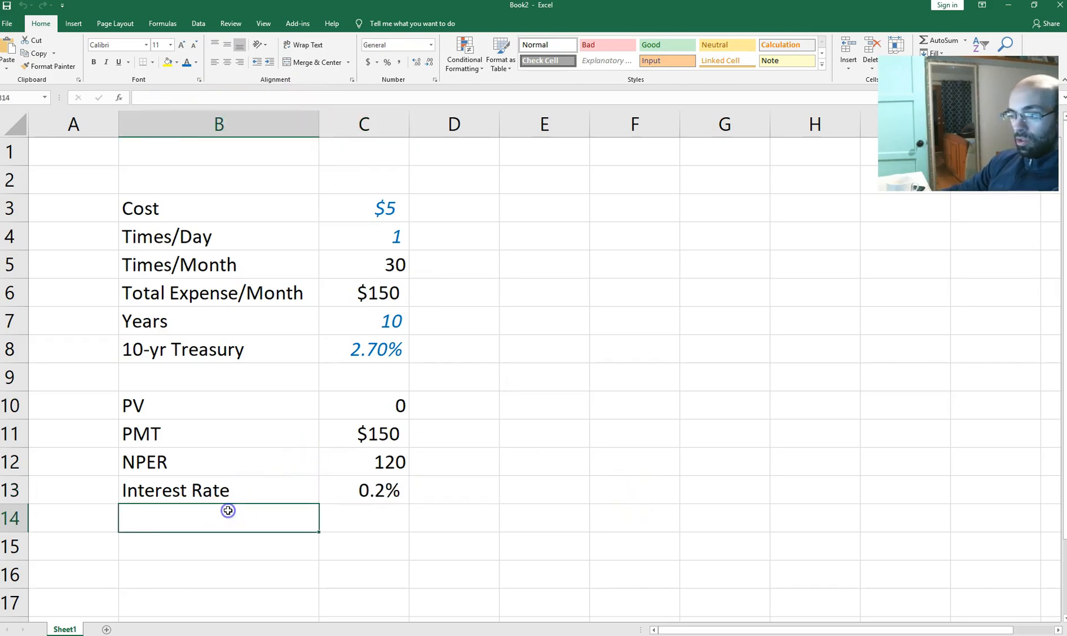
pyautogui.write('FV')
pyautogui.press('Tab')
# Calculate the future value in C14 with the formula =FV(C13,C12,C11,C10), using the interest rate, NPER, PMT and PV cells
pyautogui.write('=fv')
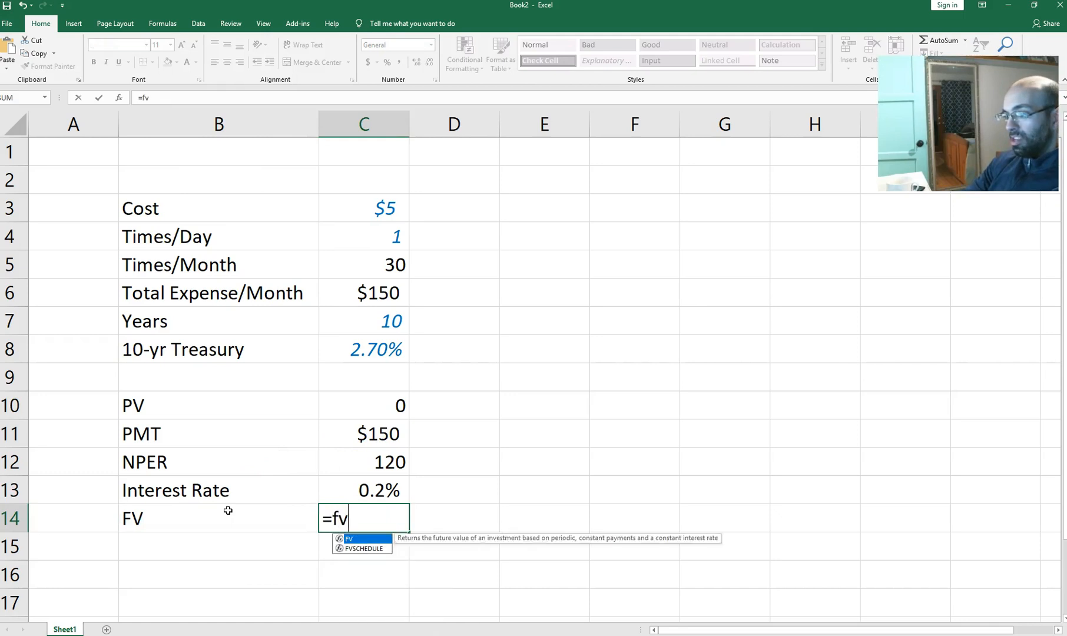
pyautogui.write('(')
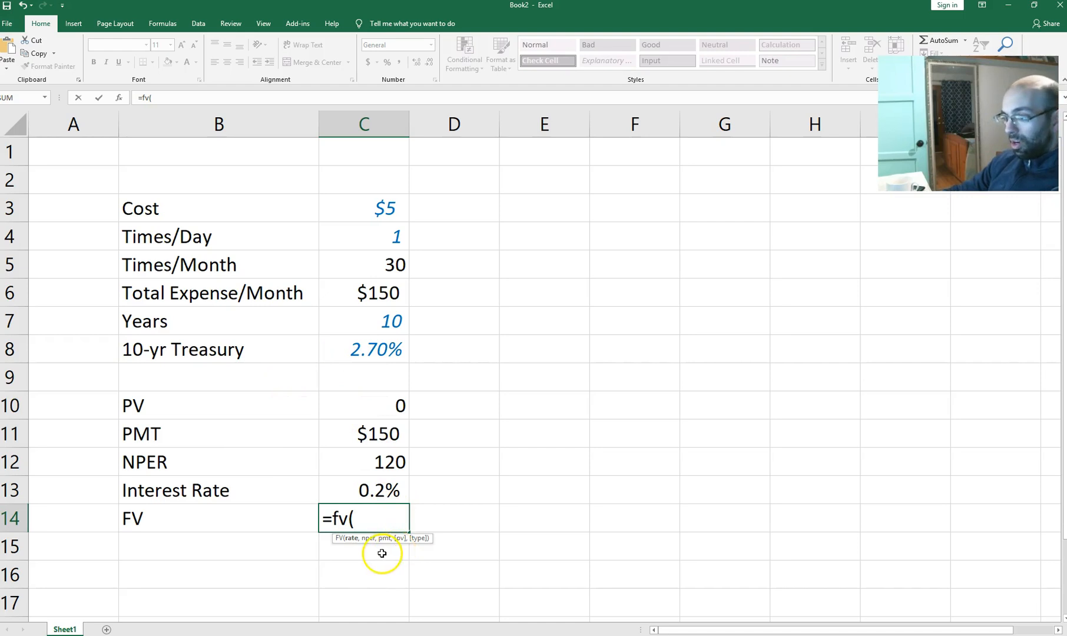
pyautogui.click(386, 494)
pyautogui.write(',')
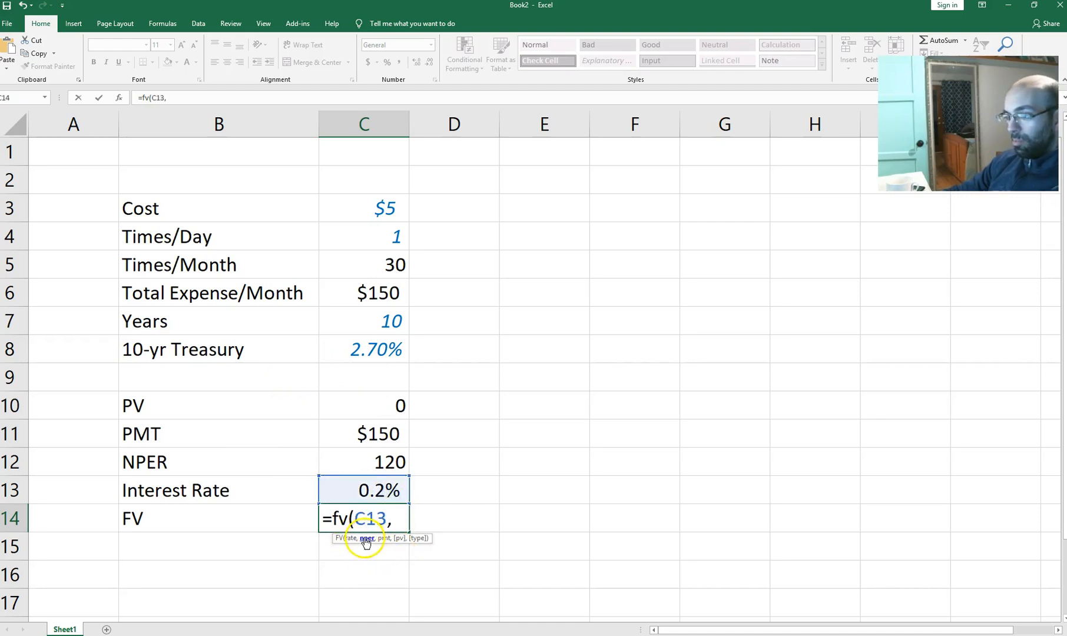
pyautogui.click(363, 463)
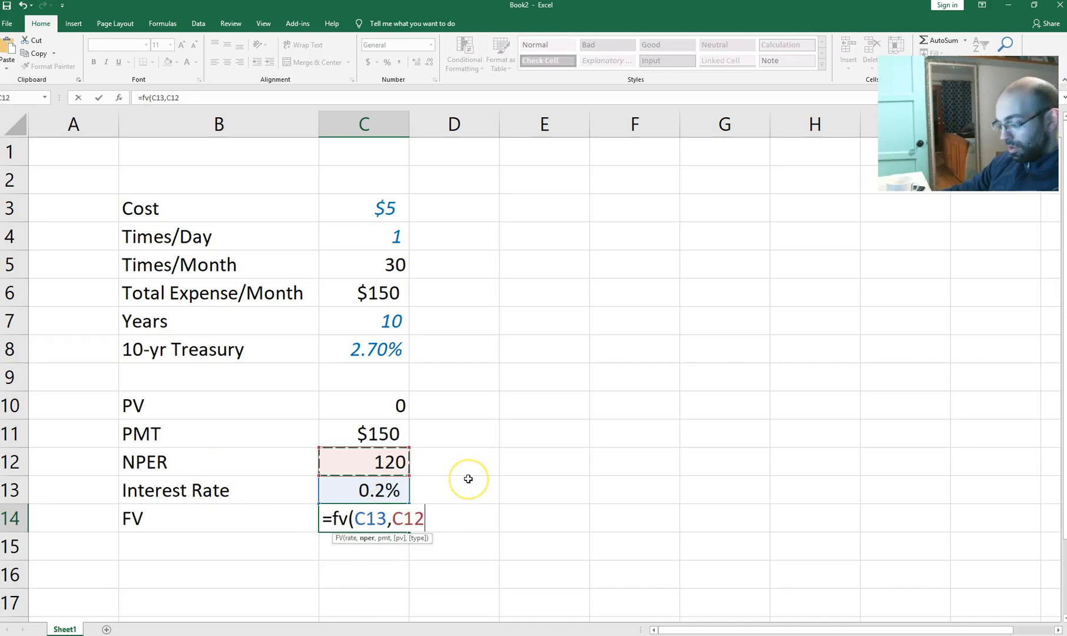
pyautogui.write(',')
pyautogui.click(377, 429)
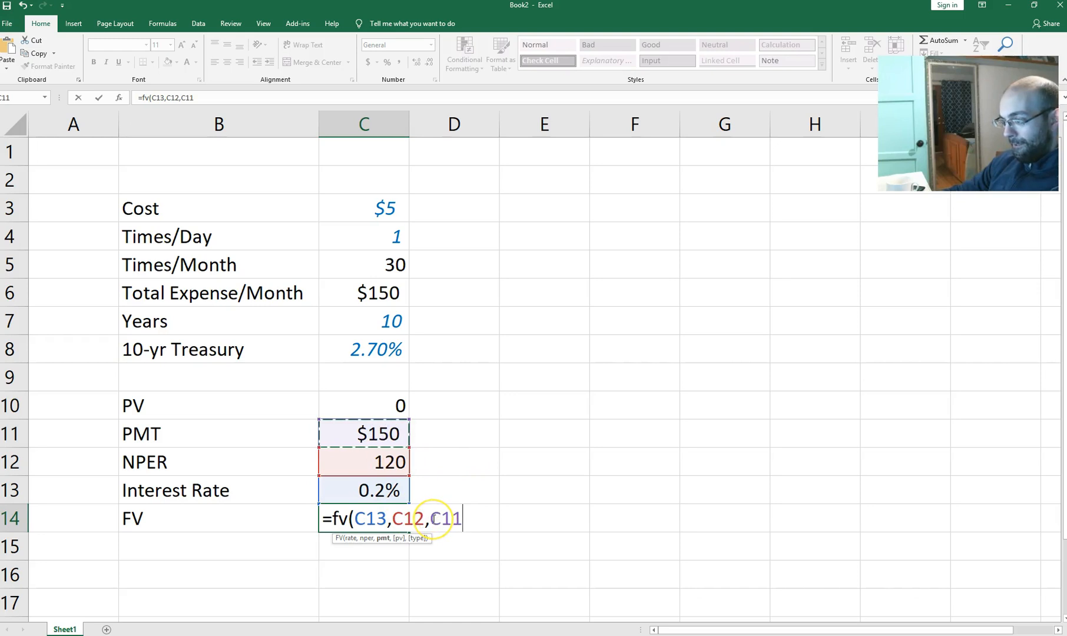
pyautogui.write(',')
pyautogui.click(388, 410)
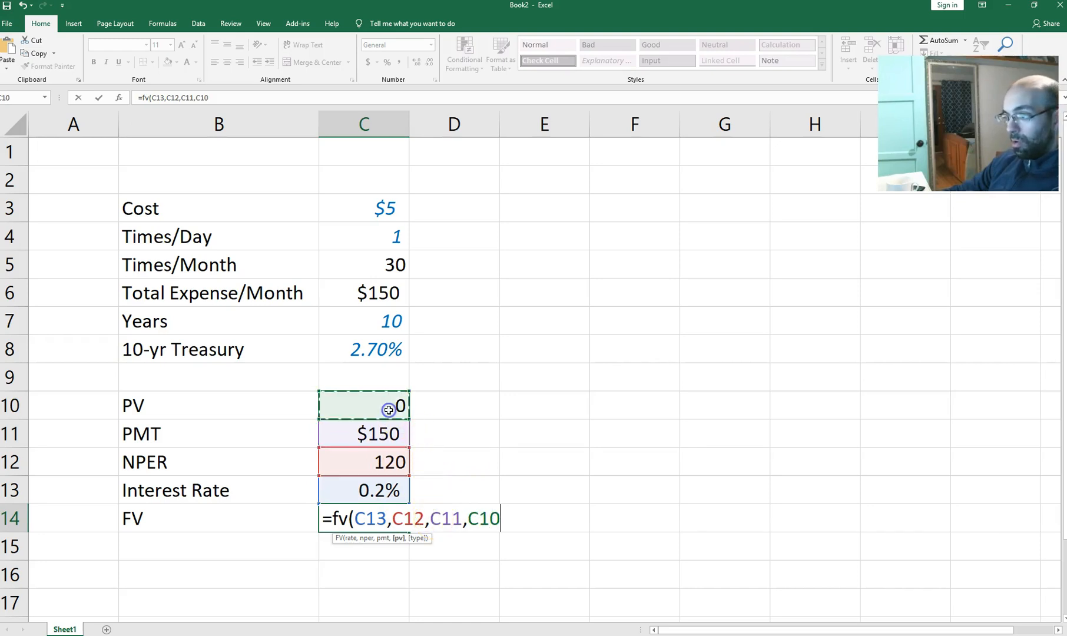
pyautogui.write(')')
pyautogui.press('Return')
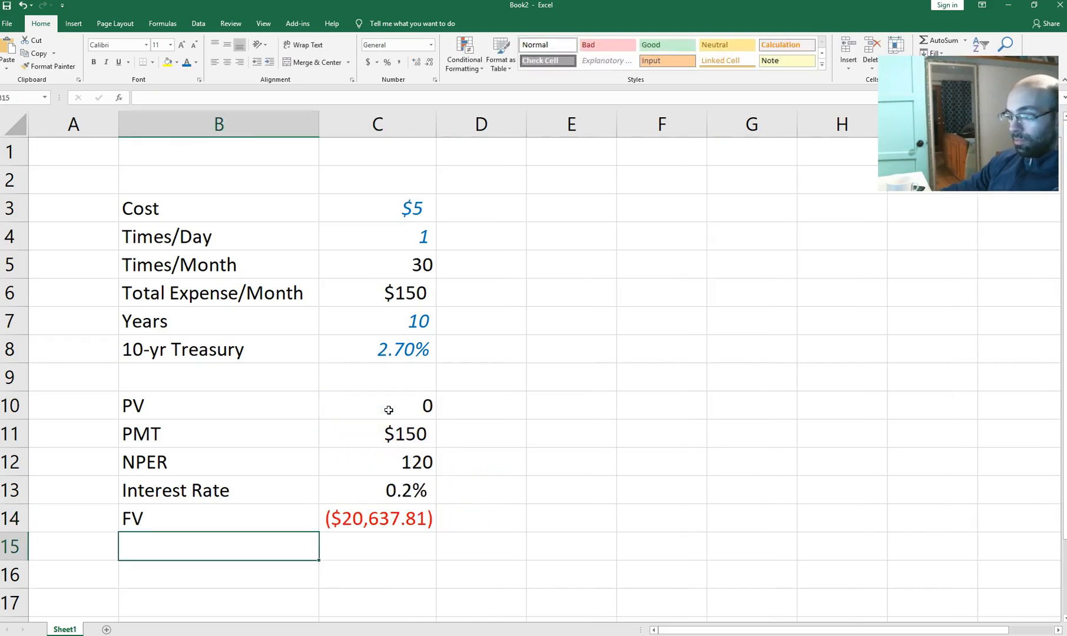
# Negate the PMT argument in the C14 formula so it reads =FV(C13,C12,-C11,C10)
pyautogui.click(369, 518)
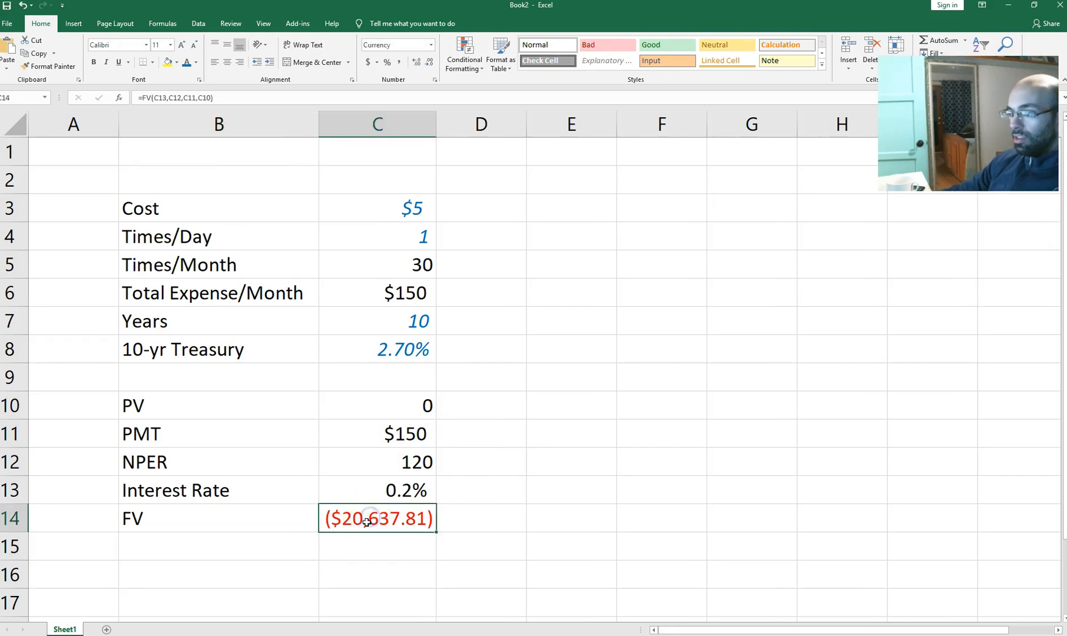
pyautogui.doubleClick(396, 520)
pyautogui.click(417, 510)
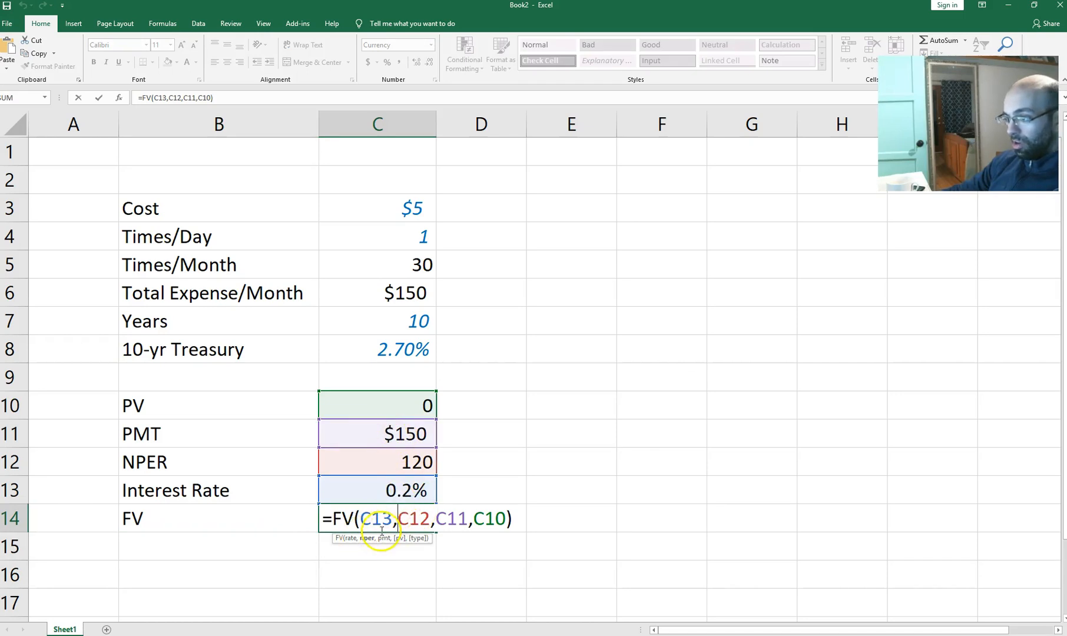
pyautogui.click(382, 537)
pyautogui.click(440, 519)
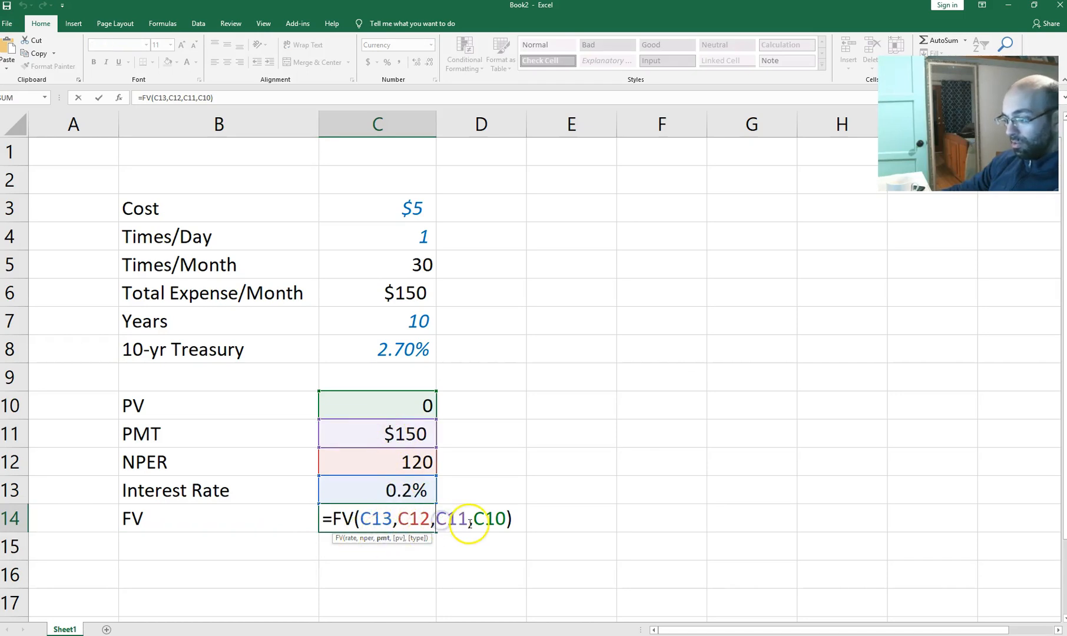
pyautogui.click(469, 524)
pyautogui.write('-')
pyautogui.press('Return')
# Format the FV value in C14 as currency without decimals and autofit the width of column C
pyautogui.press('Up')
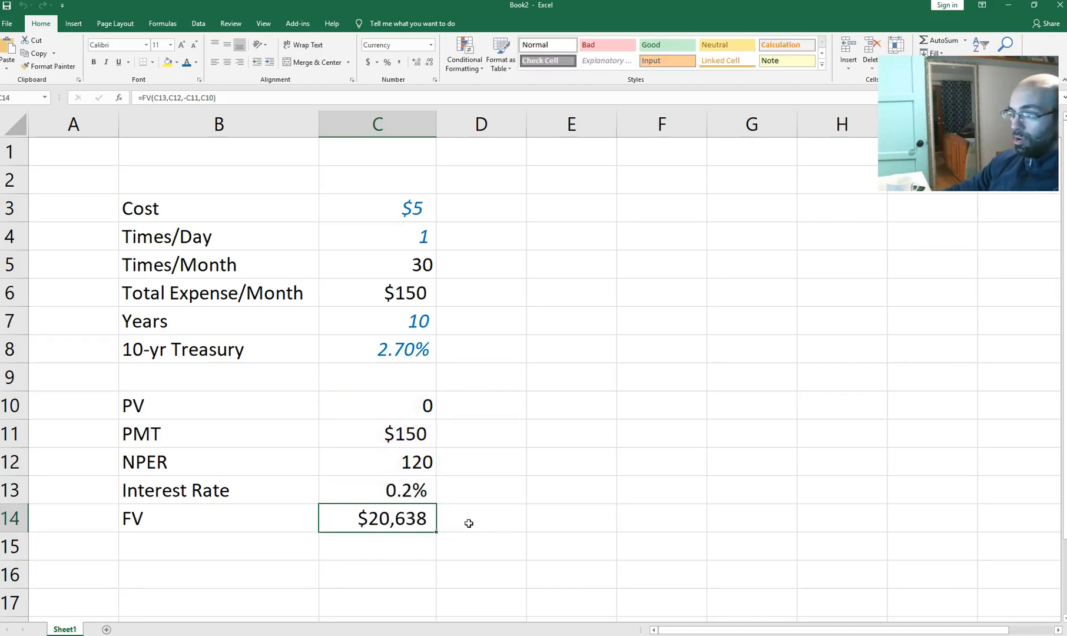
pyautogui.doubleClick(436, 121)
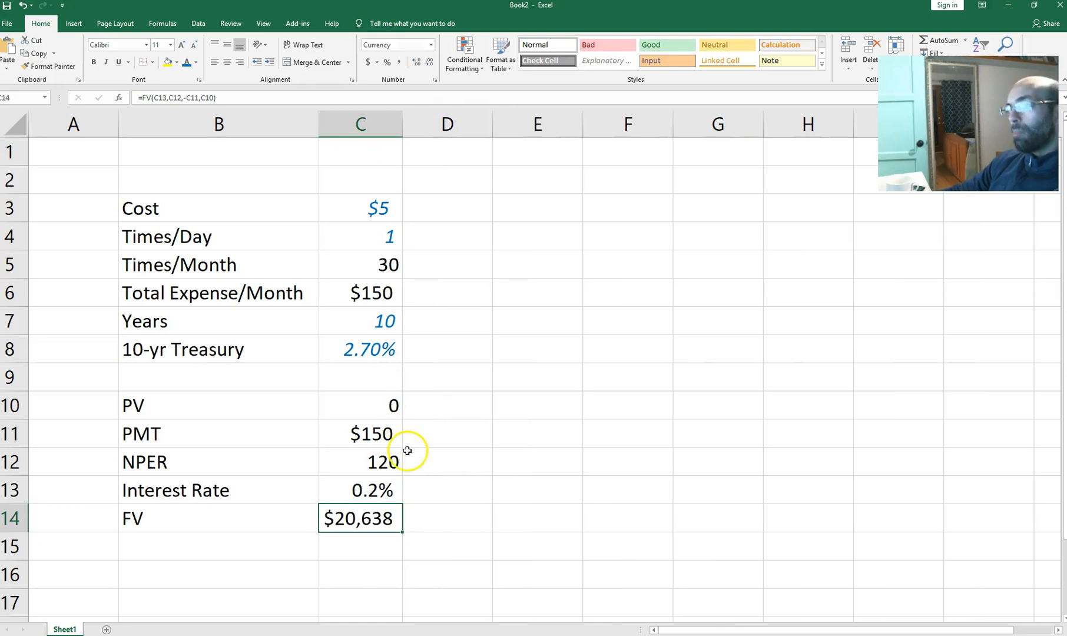
# Add the label Principal in B15, below FV
pyautogui.click(255, 551)
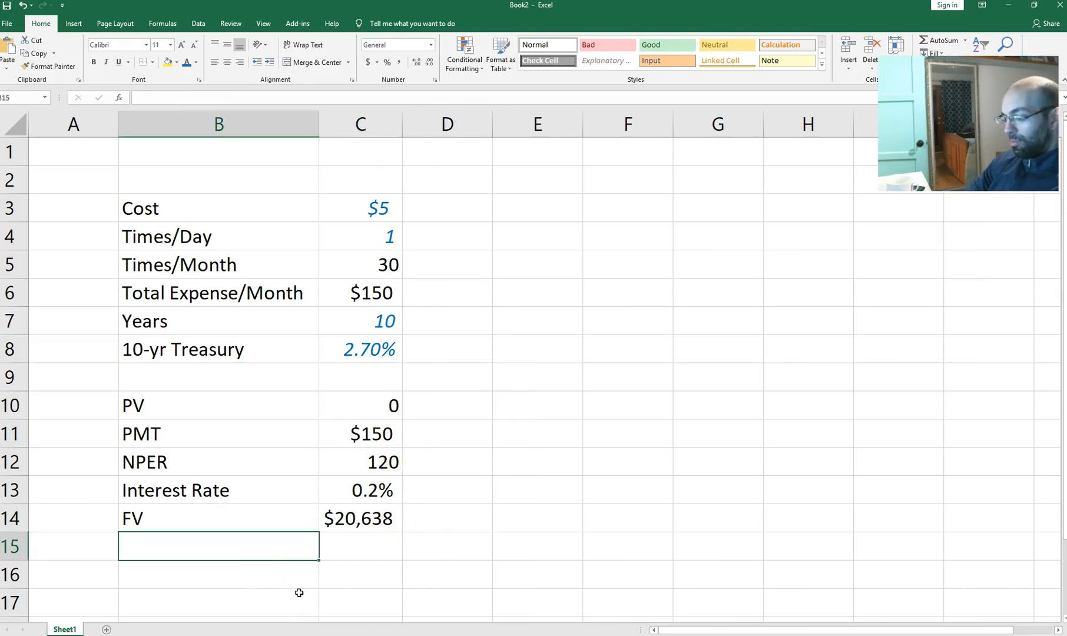
pyautogui.write('Principal')
pyautogui.press('Tab')
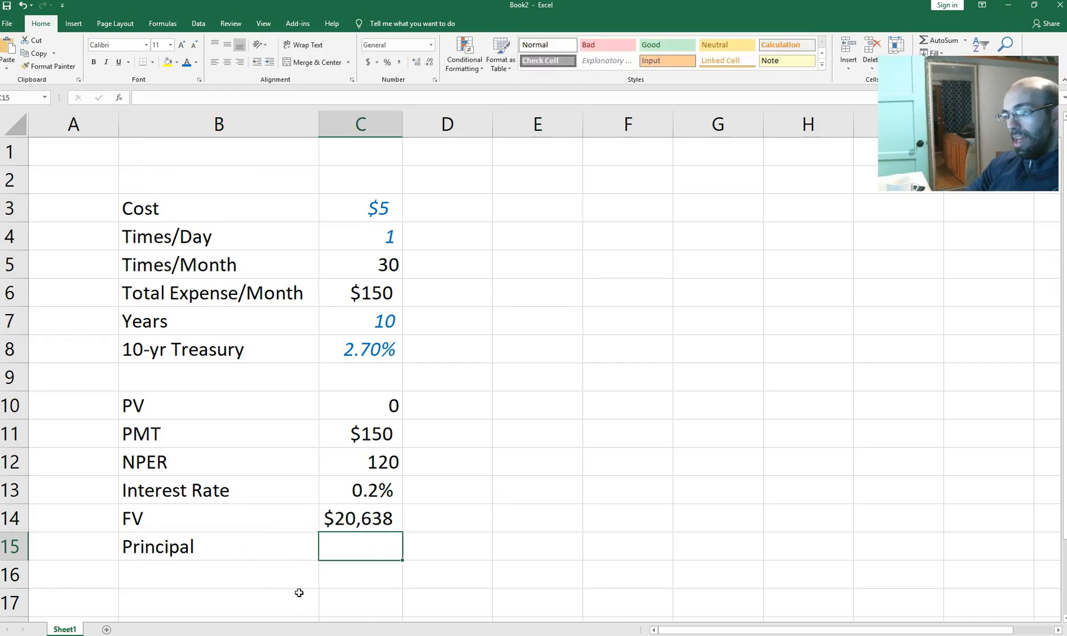
# Calculate the principal in C15 by multiplying the PMT and NPER cells with the formula =C11*C12
pyautogui.write('=')
pyautogui.press('Up')
pyautogui.press('Up')
pyautogui.press('Up')
pyautogui.press('Up')
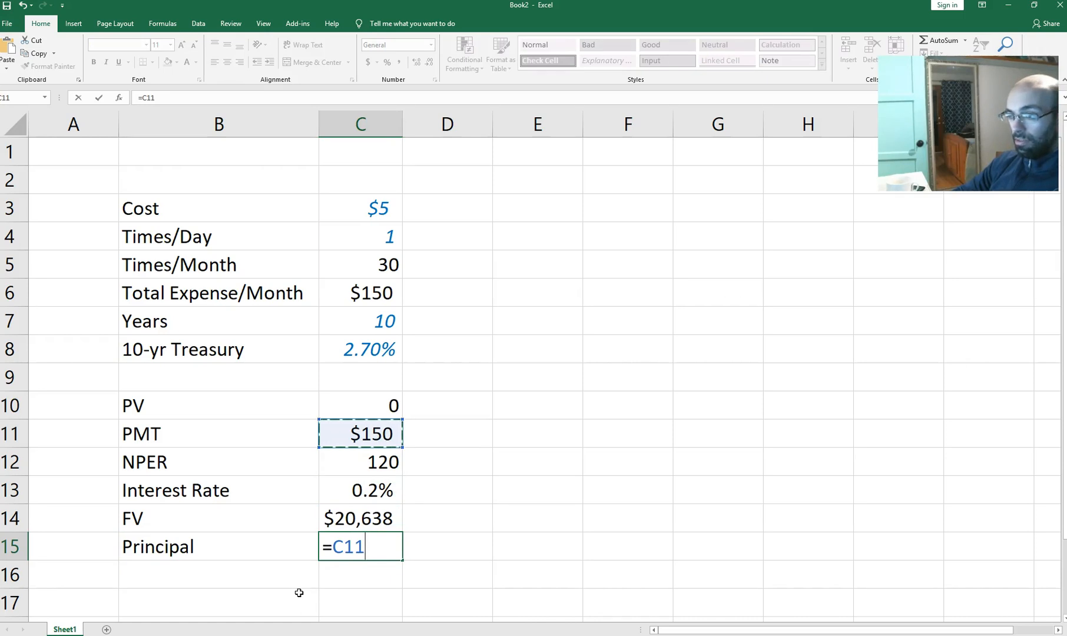
pyautogui.write('*')
pyautogui.press('Up')
pyautogui.press('Up')
pyautogui.press('Up')
pyautogui.press('Up')
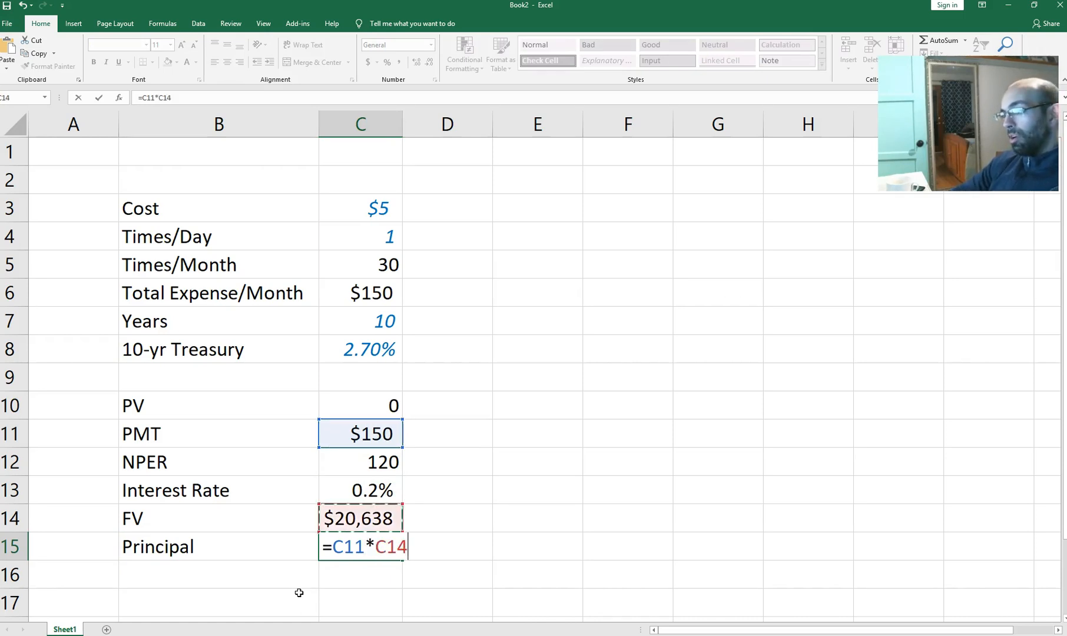
pyautogui.press('Down')
pyautogui.press('Return')
# Add the label Interest in B16, below Principal, without the auto-completed word Rate
pyautogui.press('Left')
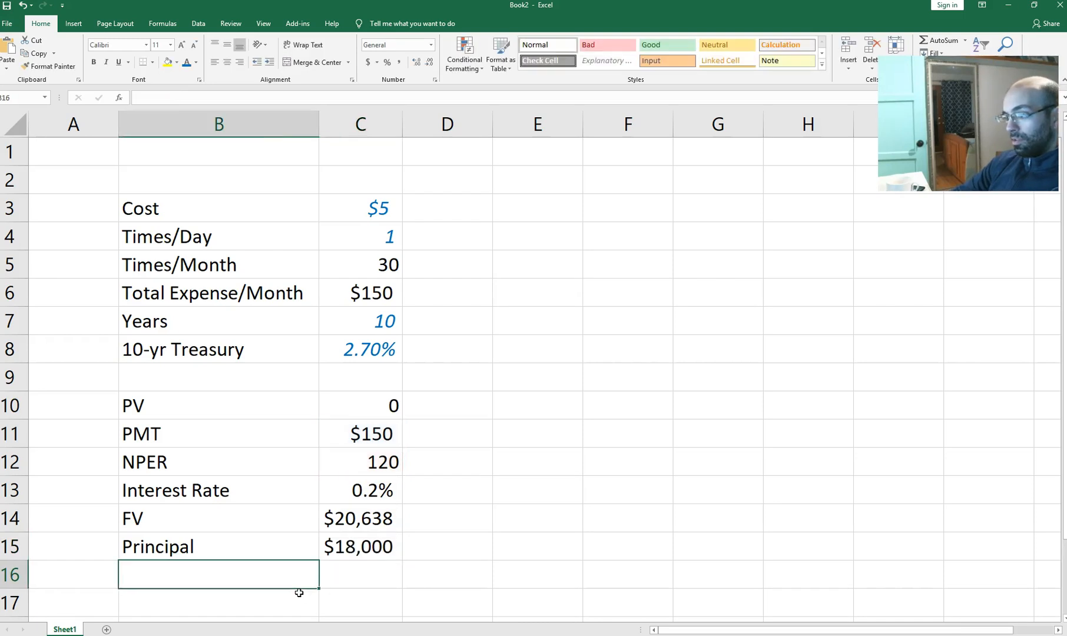
pyautogui.write('=')
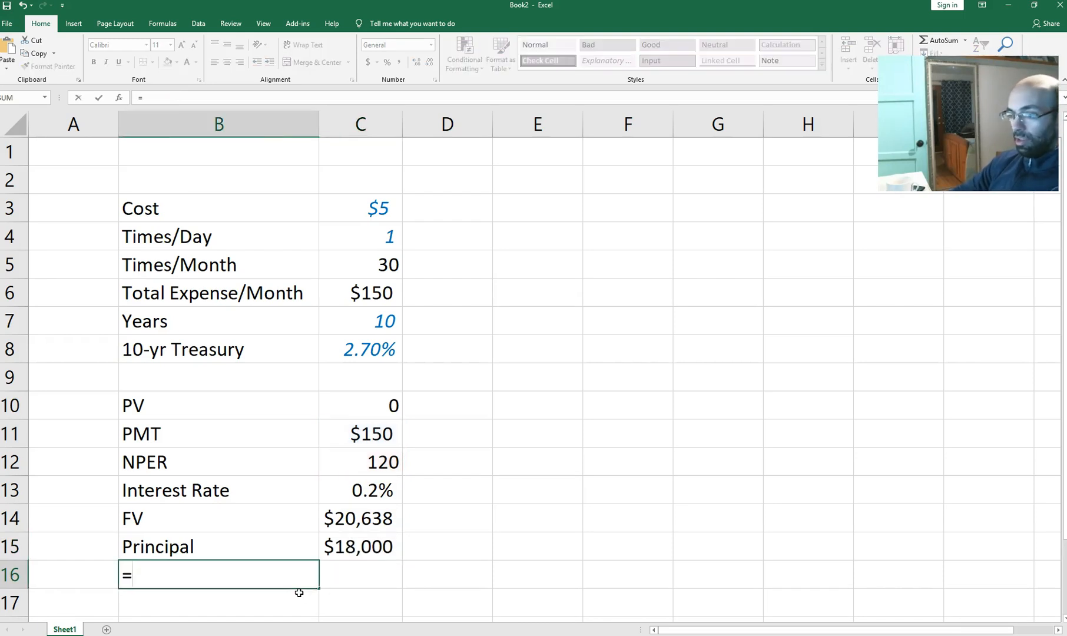
pyautogui.write('Interest')
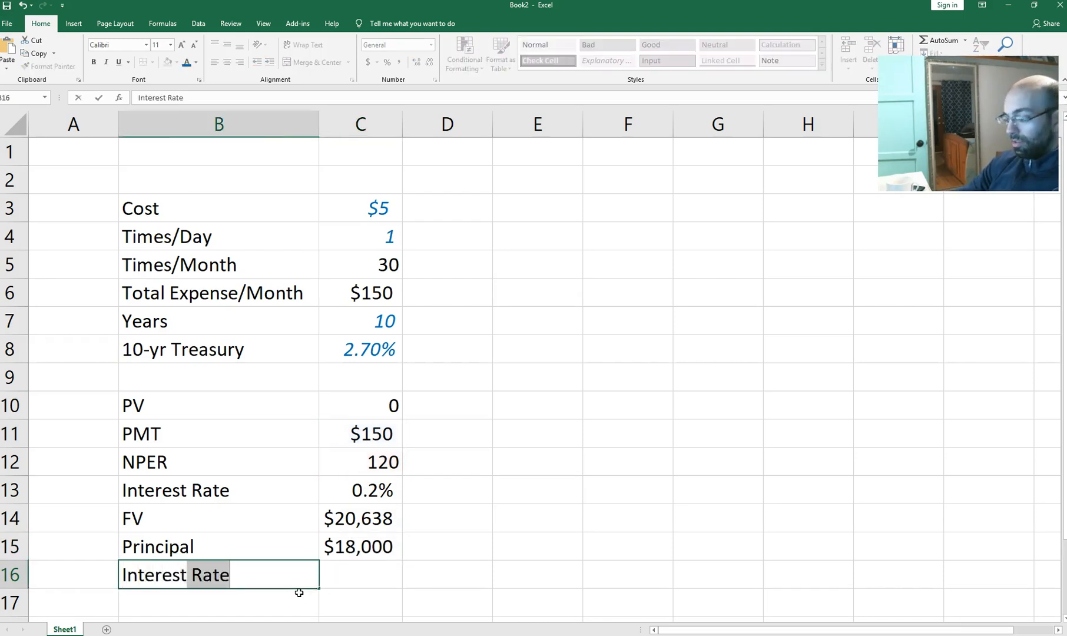
pyautogui.press('BackSpace')
pyautogui.press('Tab')
# Calculate the interest in C16 by subtracting the principal from the future value with =C14-C15
pyautogui.write('=')
pyautogui.press('Up')
pyautogui.press('Up')
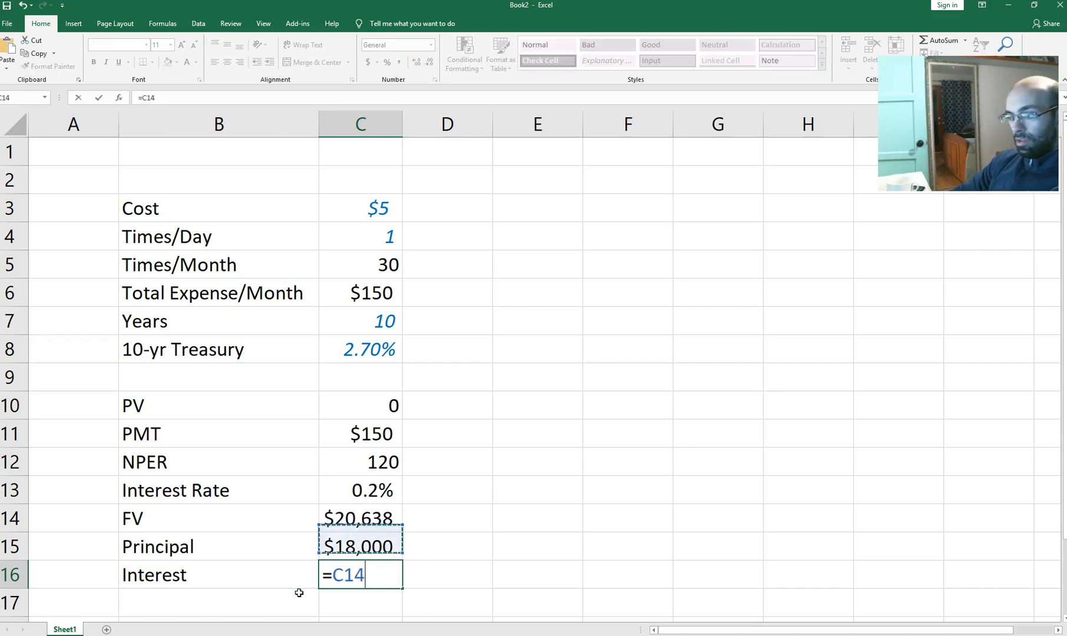
pyautogui.write('-')
pyautogui.press('Up')
pyautogui.press('Return')
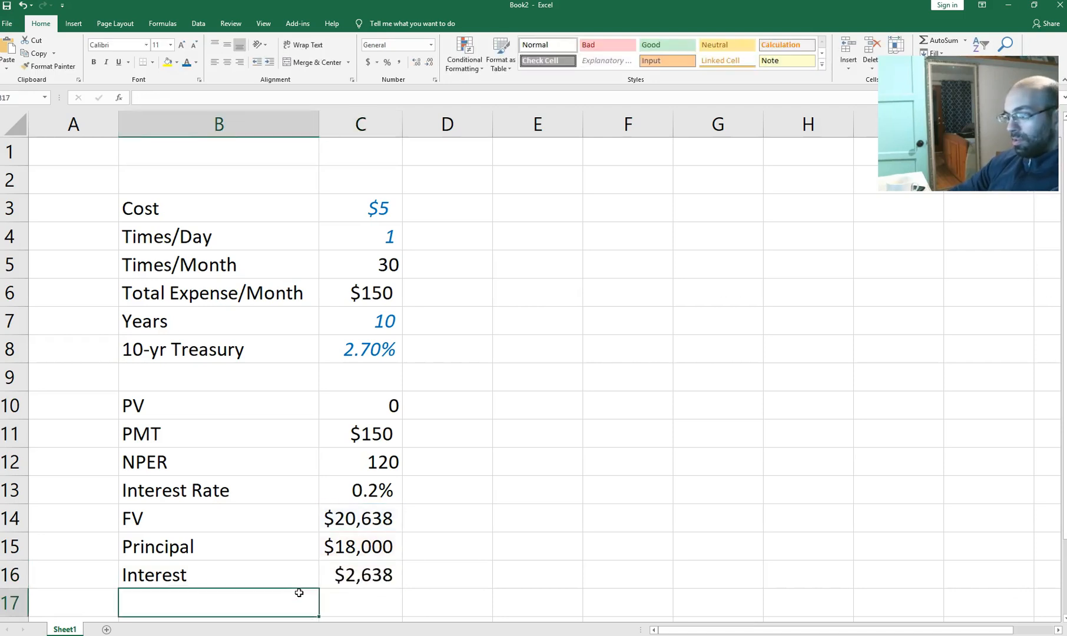
pyautogui.click(375, 582)
pyautogui.click(377, 546)
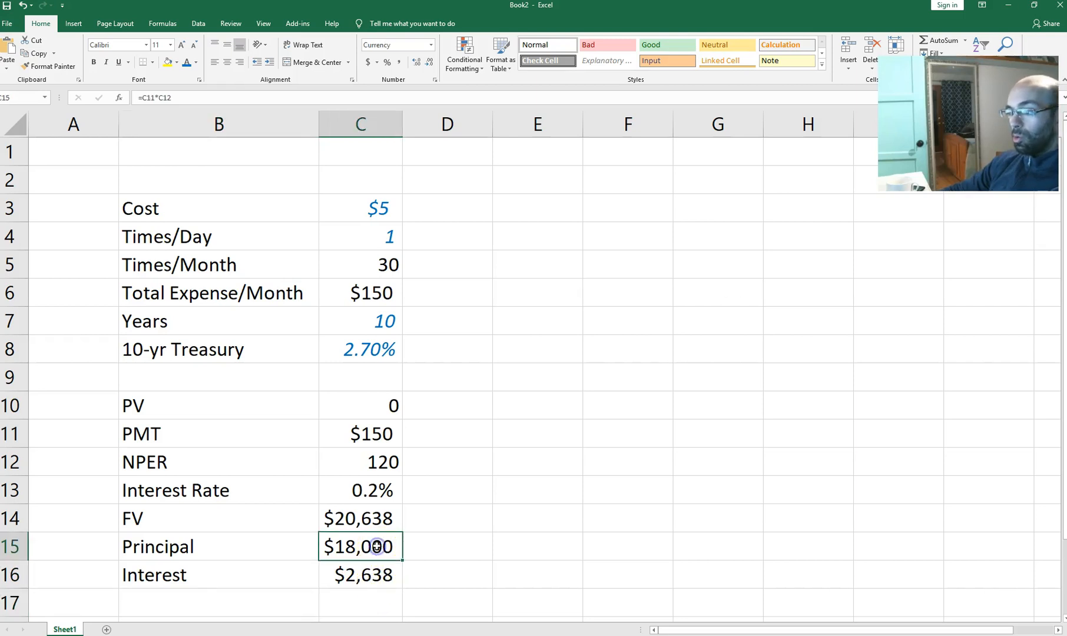
pyautogui.scroll(-2, 424, 435)
pyautogui.scroll(2, 400, 282)
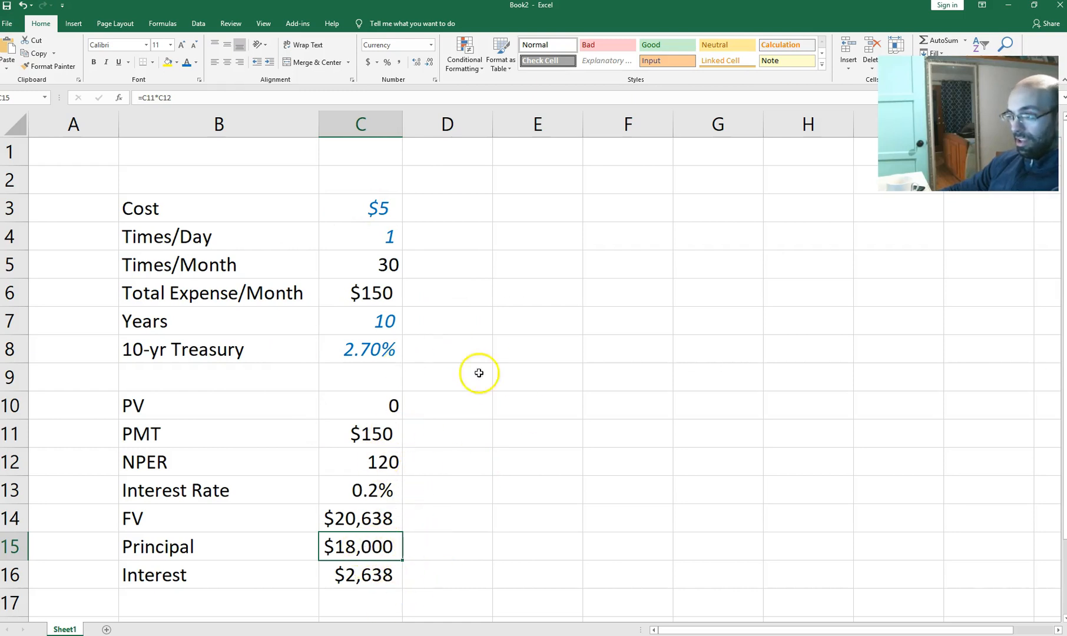
# Try a 10-yr Treasury rate of 5% in C8 to check its effect on the interest, and undo the change
pyautogui.click(381, 352)
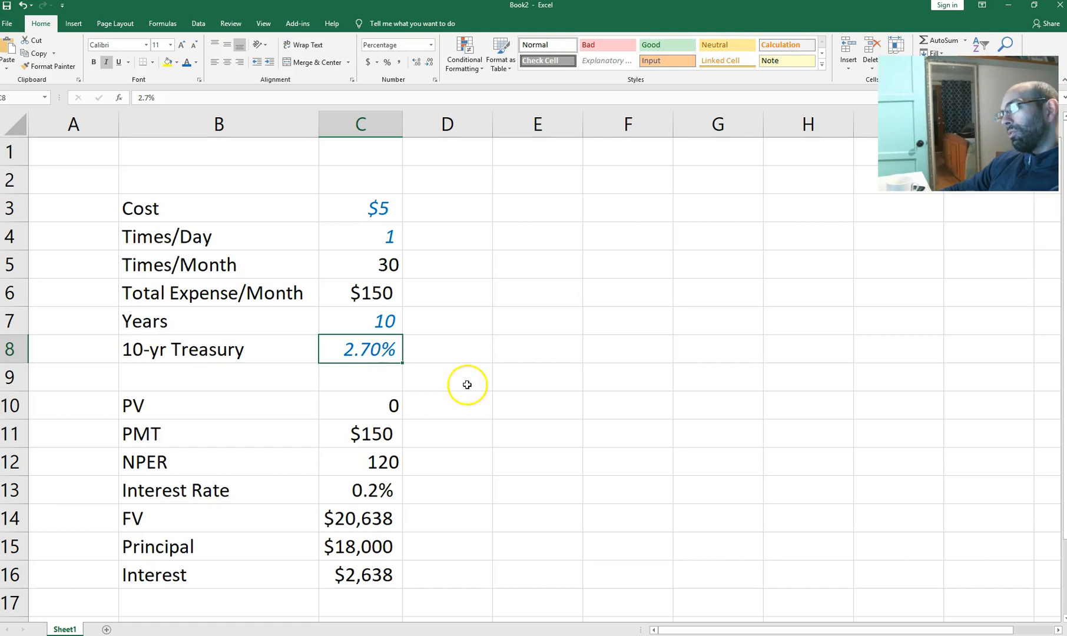
pyautogui.write('5')
pyautogui.press('Return')
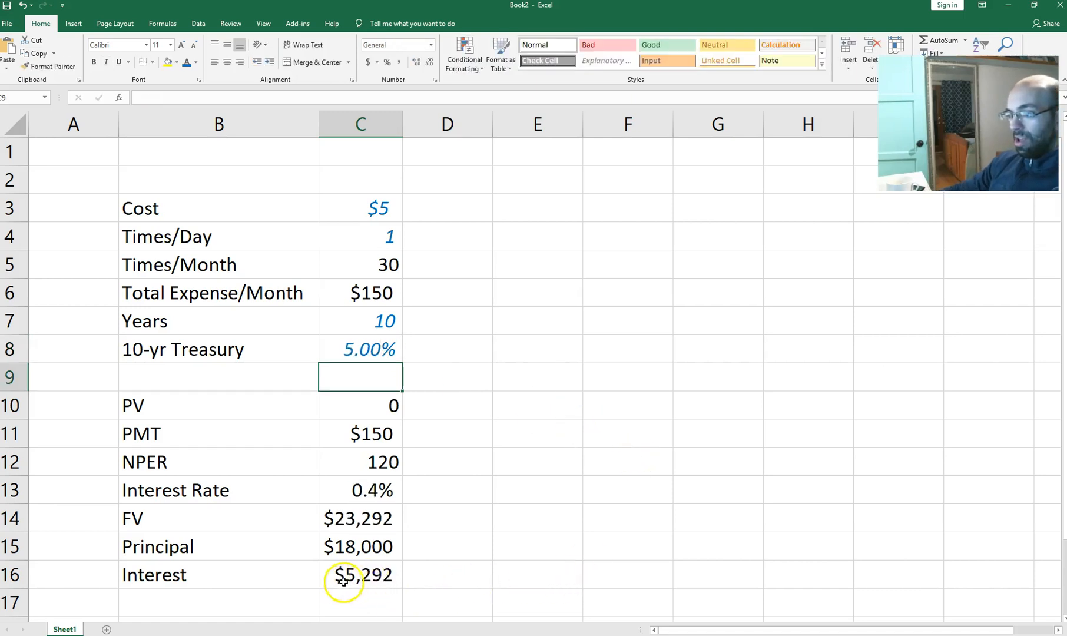
pyautogui.click(356, 552)
pyautogui.press('Down')
pyautogui.click(389, 577)
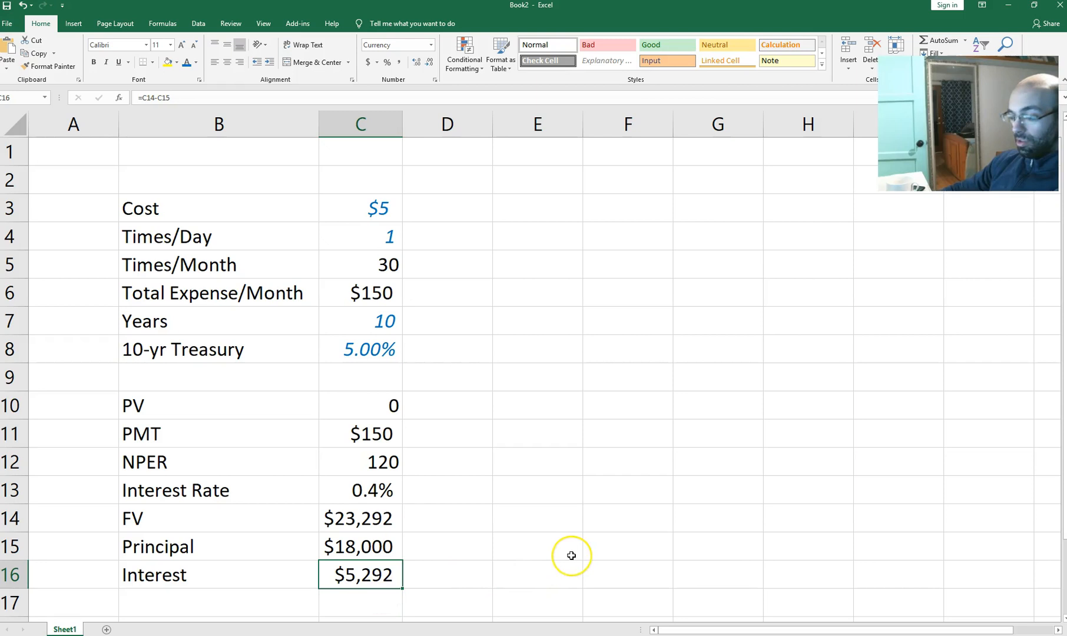
pyautogui.hotkey('ctrl', 'z')
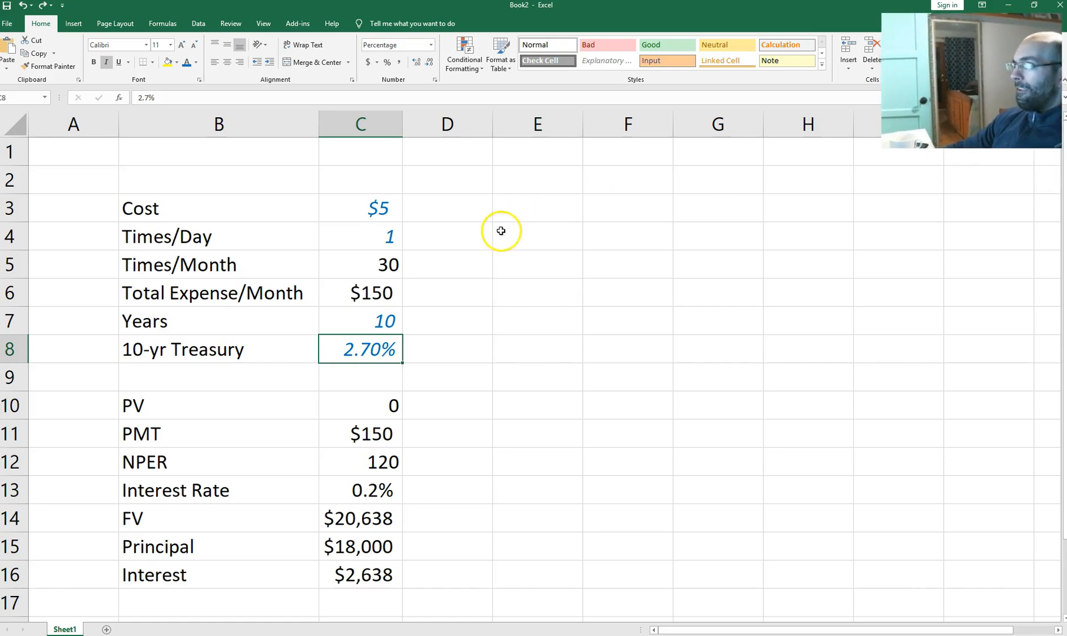
# Link E4 to the FV cell with =C14 and enter a starting rate of 1% in E5
pyautogui.click(550, 234)
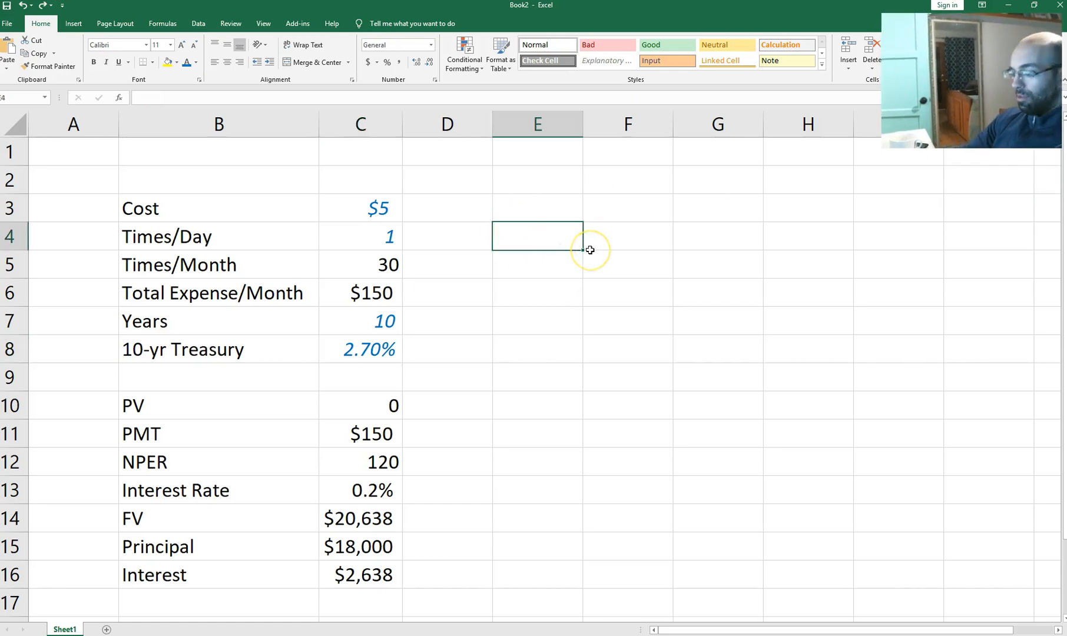
pyautogui.write('=')
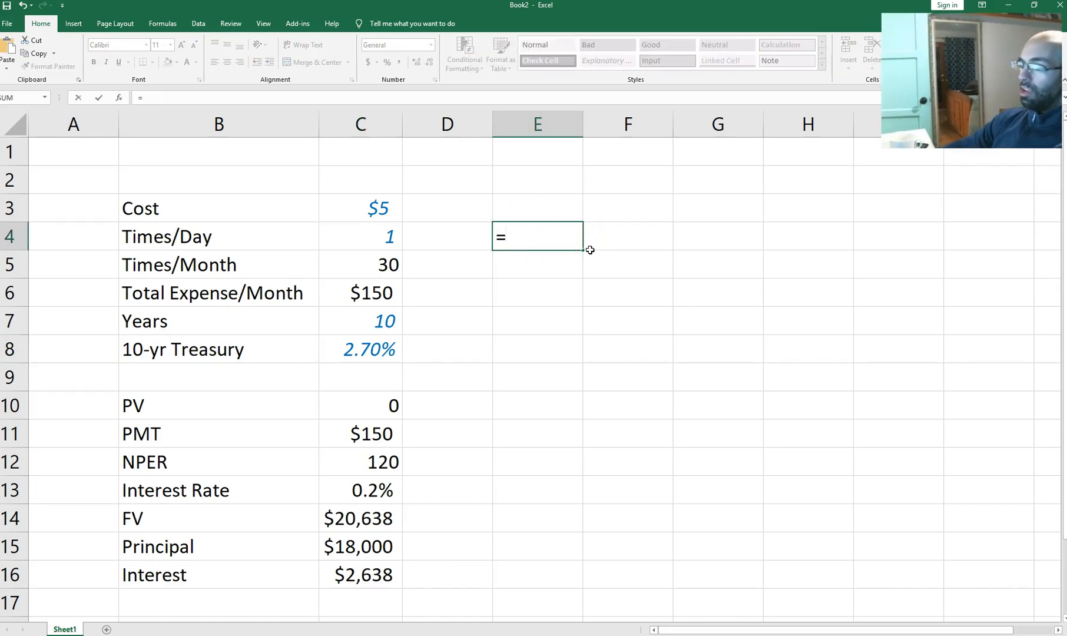
pyautogui.click(381, 518)
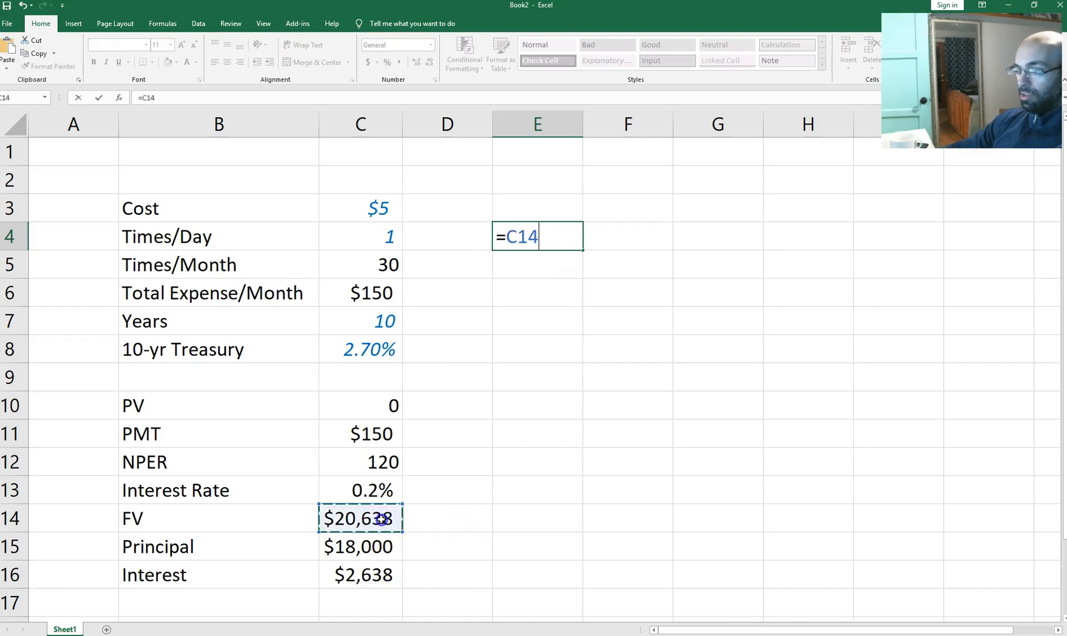
pyautogui.press('Return')
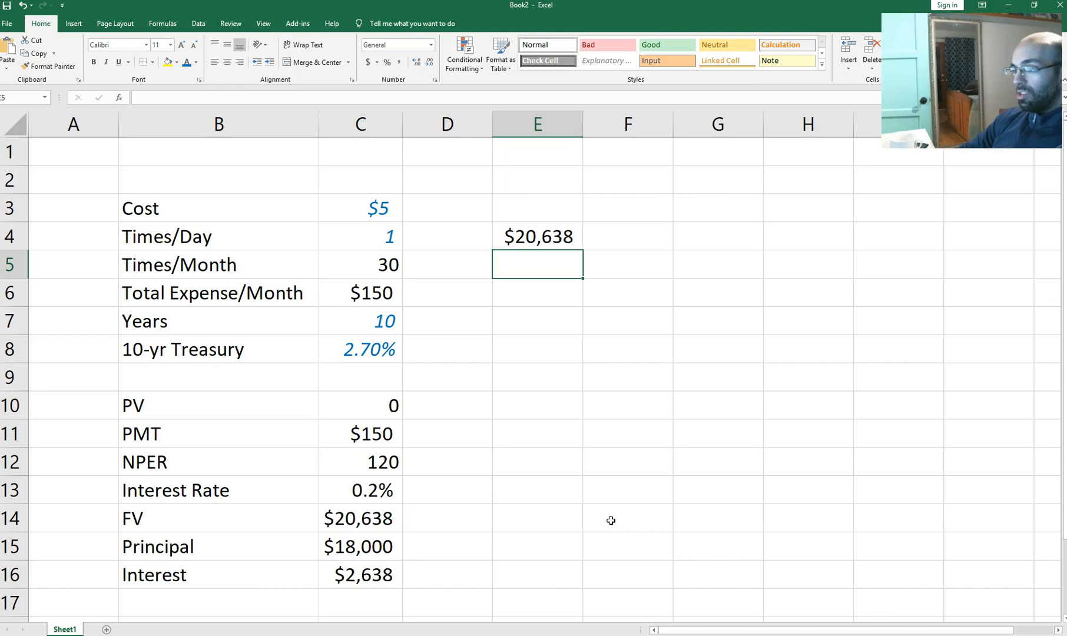
pyautogui.write('1')
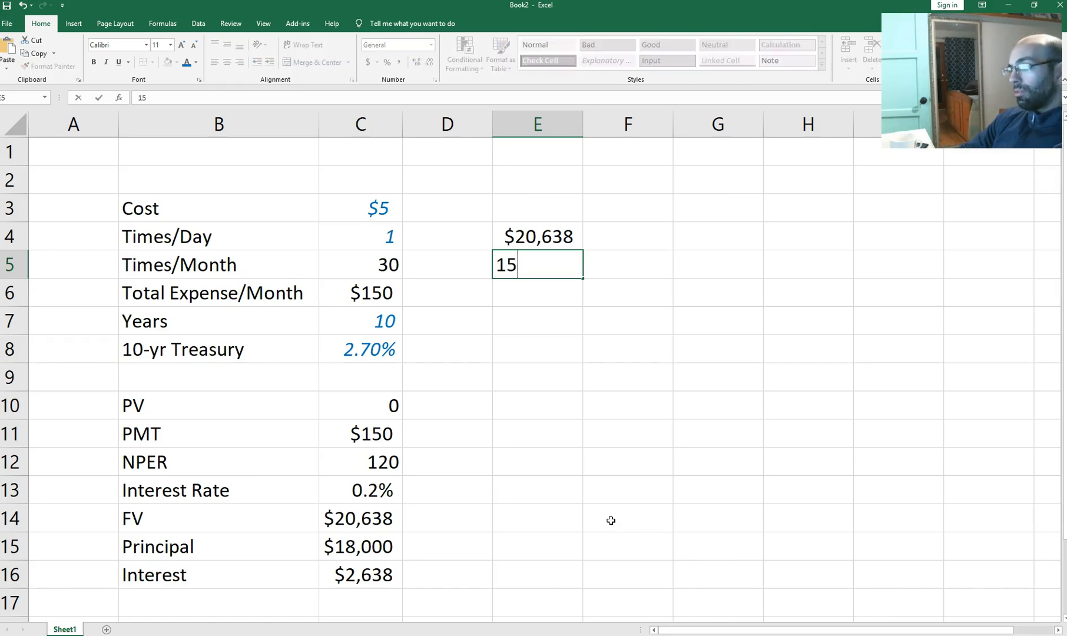
pyautogui.write('%')
pyautogui.press('Return')
# Try the increment formula =E5+.5 in E6, below the 1% rate
pyautogui.write('=')
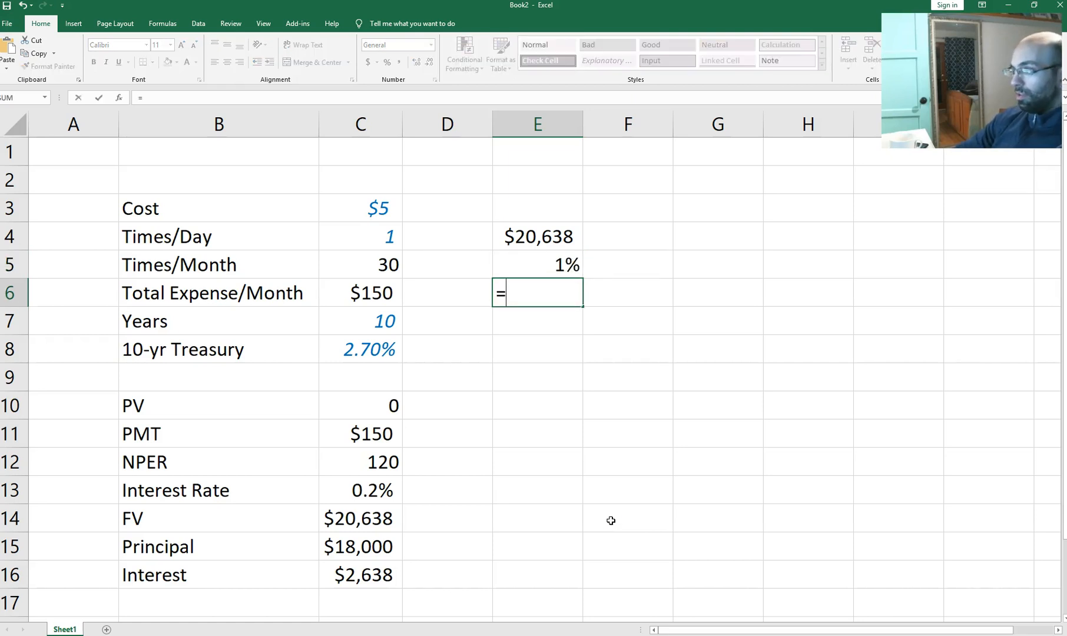
pyautogui.press('Up')
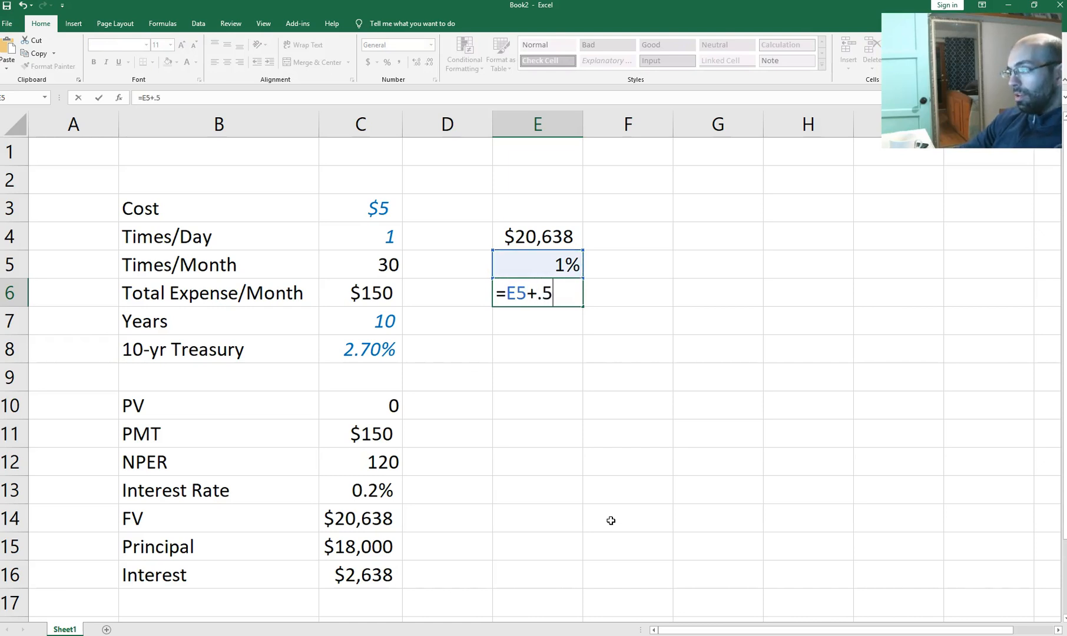
pyautogui.press('Return')
pyautogui.press('Up')
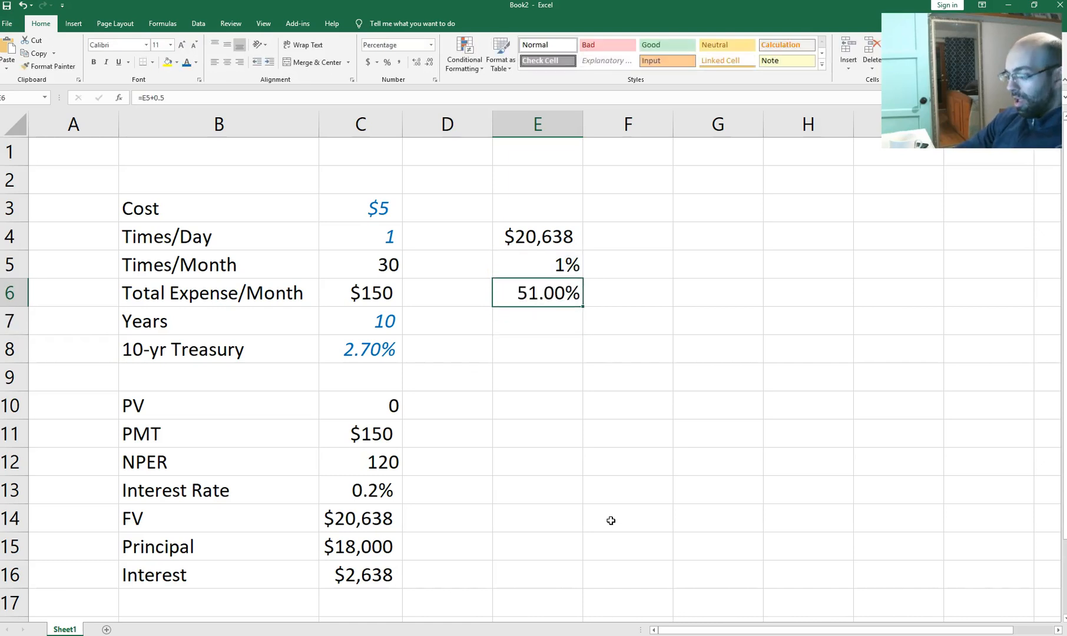
# Replace the formula in E6 with =E5+0.5% so the rate rises by half a percentage point
pyautogui.write('=')
pyautogui.press('Up')
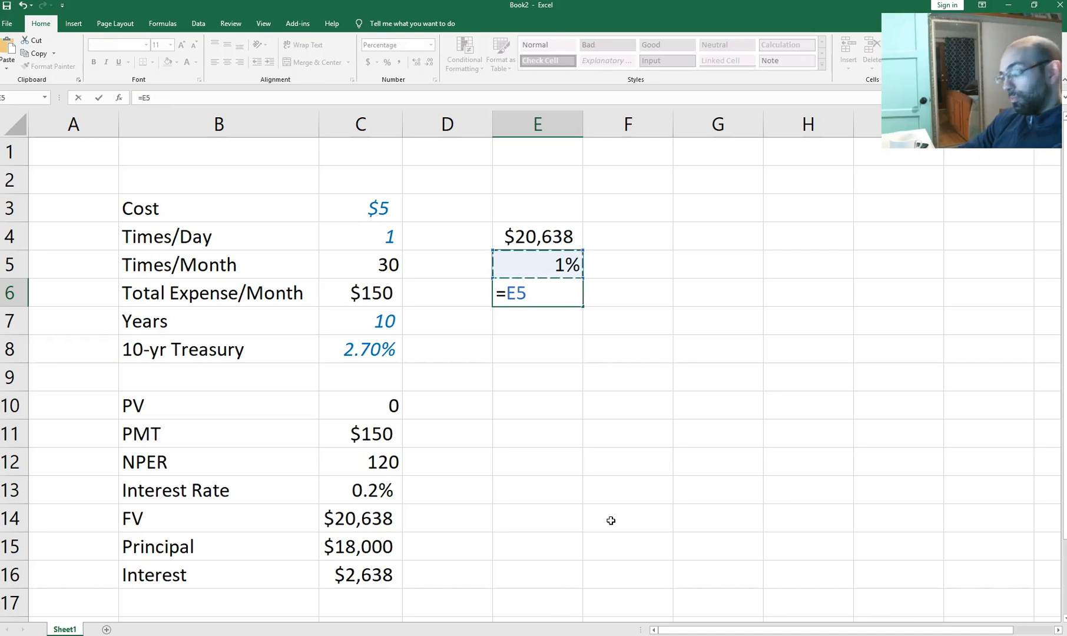
pyautogui.write('+0.5')
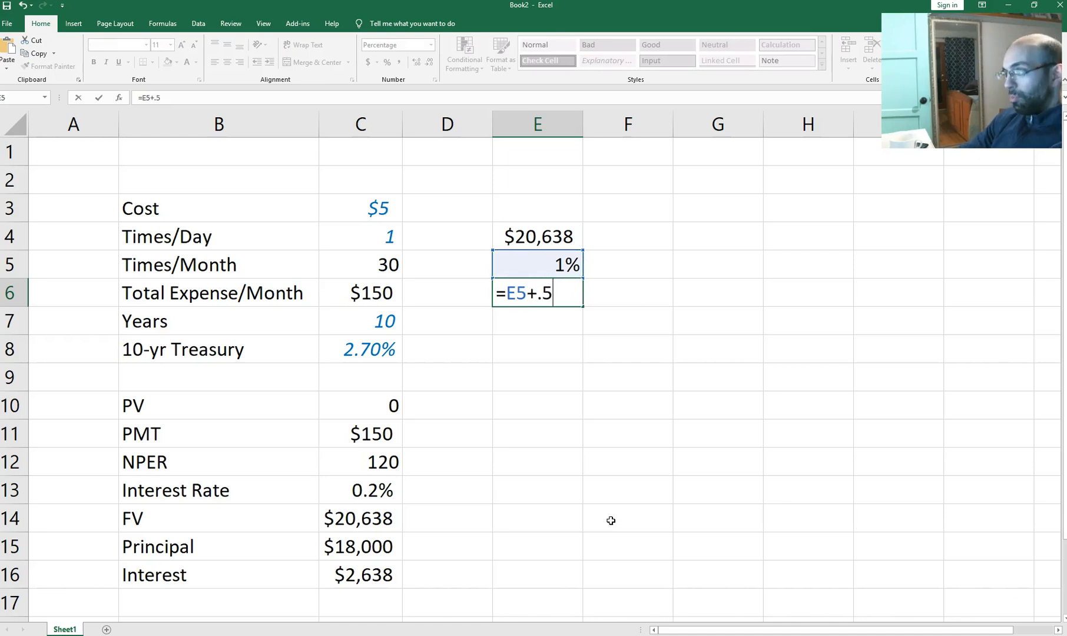
pyautogui.write('%')
pyautogui.press('Return')
# Fill the rate formula in E6 down through E18 to extend the series to 7.50%
pyautogui.press('Up')
pyautogui.hotkey('shift', 'Down')
pyautogui.hotkey('shift', 'Down')
pyautogui.hotkey('shift', 'Down')
pyautogui.hotkey('shift', 'Down')
pyautogui.hotkey('shift', 'Down')
pyautogui.hotkey('shift', 'Down')
pyautogui.hotkey('shift', 'Down')
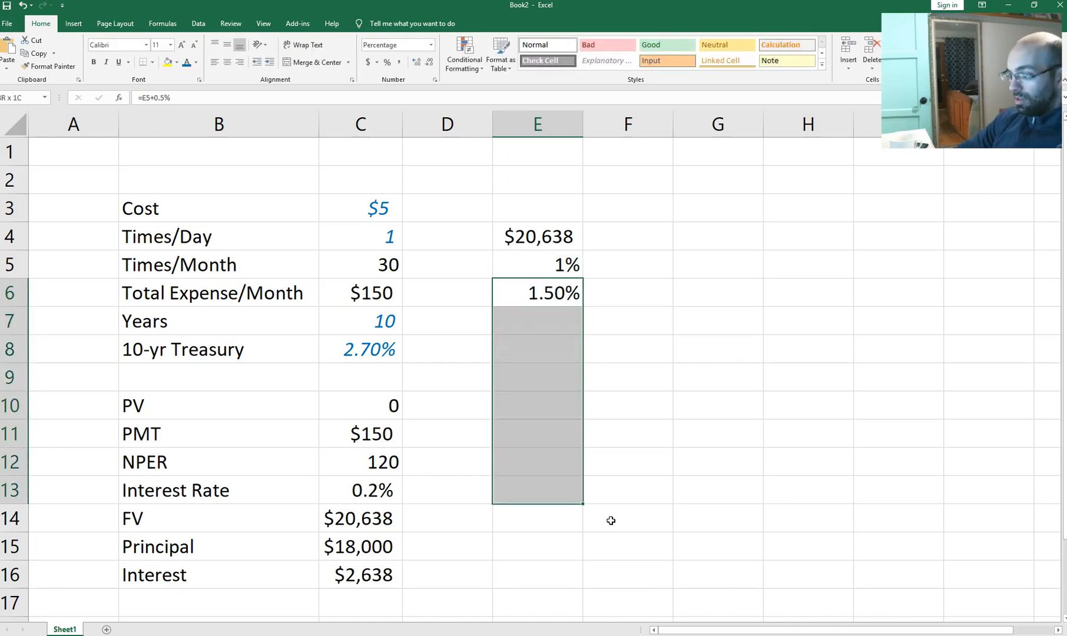
pyautogui.hotkey('shift', 'Down')
pyautogui.hotkey('shift', 'Down')
pyautogui.hotkey('ctrl', 'd')
pyautogui.hotkey('shift', 'Down')
pyautogui.hotkey('shift', 'Down')
pyautogui.hotkey('shift', 'Down')
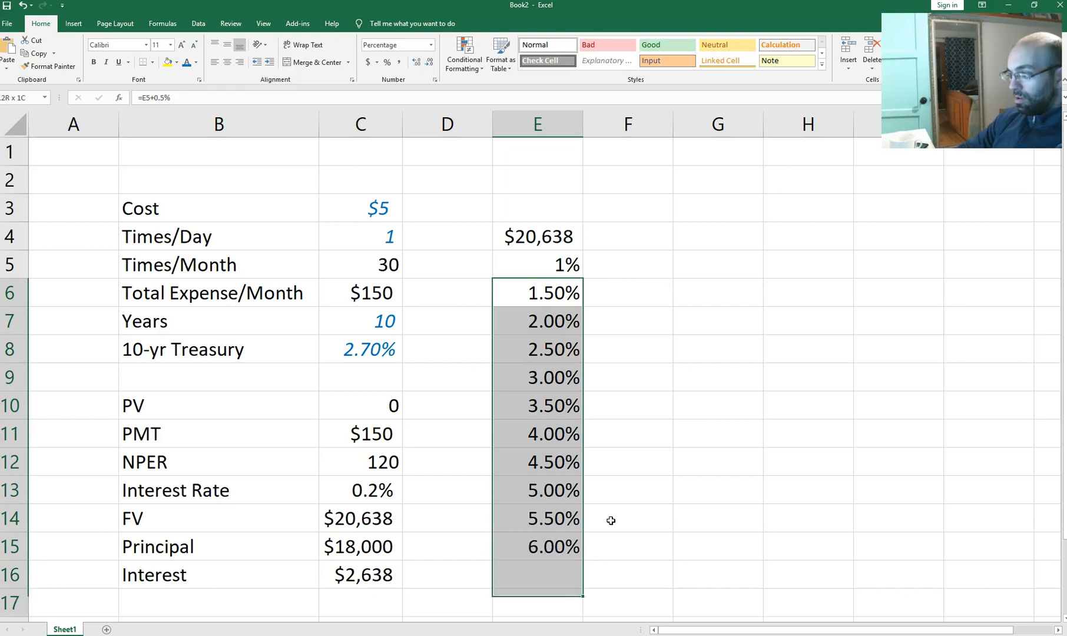
pyautogui.hotkey('ctrl', 'd')
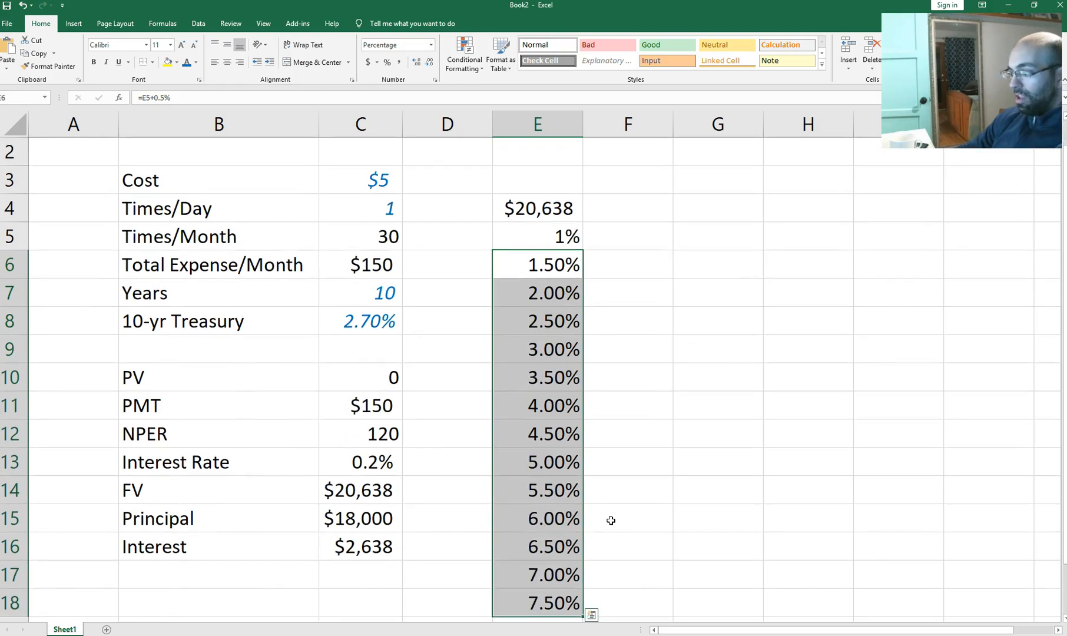
pyautogui.moveTo(557, 235); pyautogui.dragTo(556, 312)
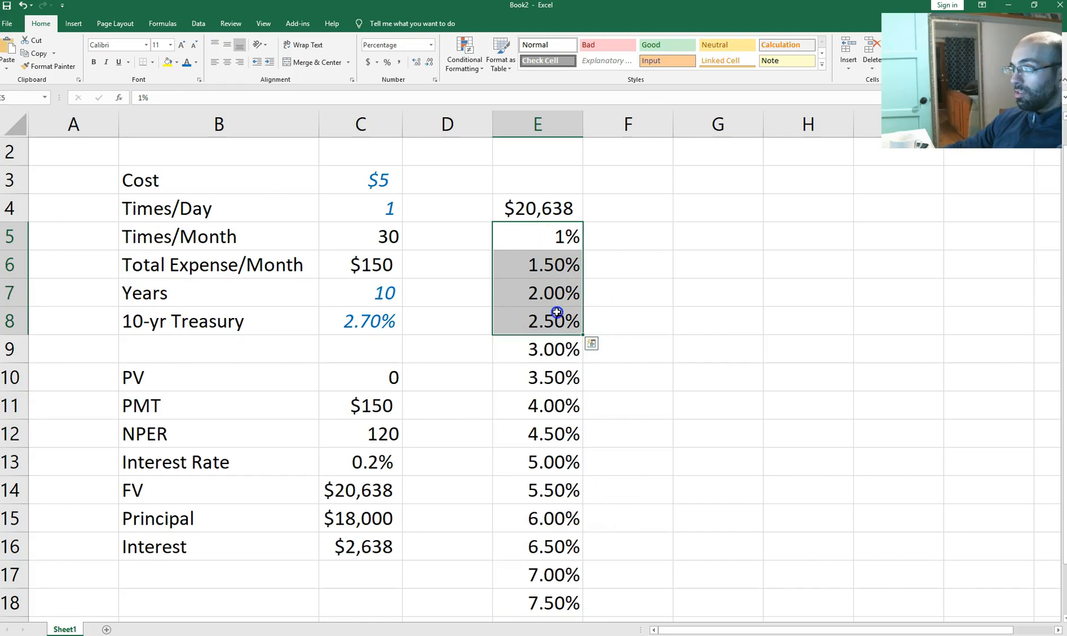
# Enter 5 in F4 as the first column heading and the formula =F4+5 in G4
pyautogui.click(612, 205)
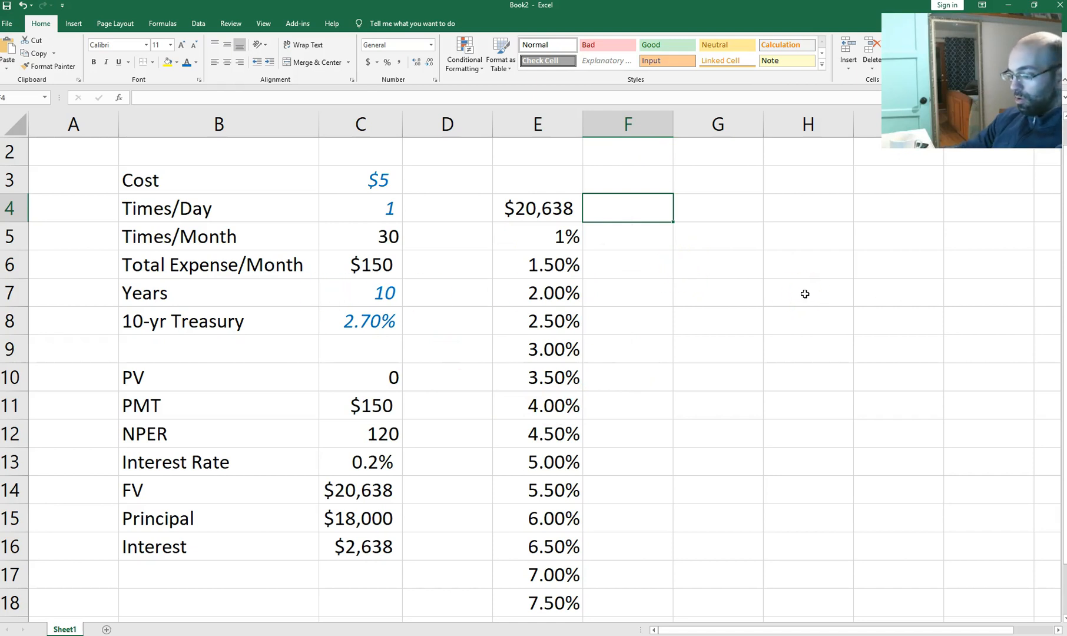
pyautogui.write('5')
pyautogui.press('Tab')
pyautogui.write('1')
pyautogui.write('=')
pyautogui.press('Left')
pyautogui.write('+5')
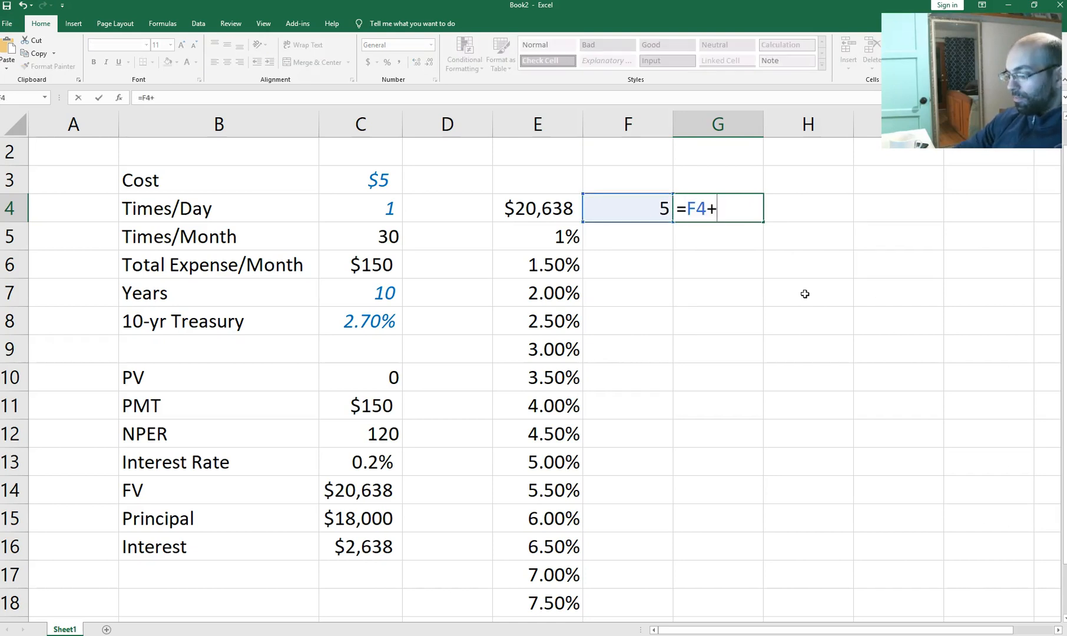
pyautogui.press('Return')
# Fill the G4 formula across row 4 through O4 to extend the headings in steps of 5 up to 50
pyautogui.press('Up')
pyautogui.hotkey('shift', 'Right')
pyautogui.hotkey('shift', 'Right')
pyautogui.hotkey('shift', 'Right')
pyautogui.hotkey('shift', 'Right')
pyautogui.hotkey('shift', 'Right')
pyautogui.hotkey('shift', 'Right')
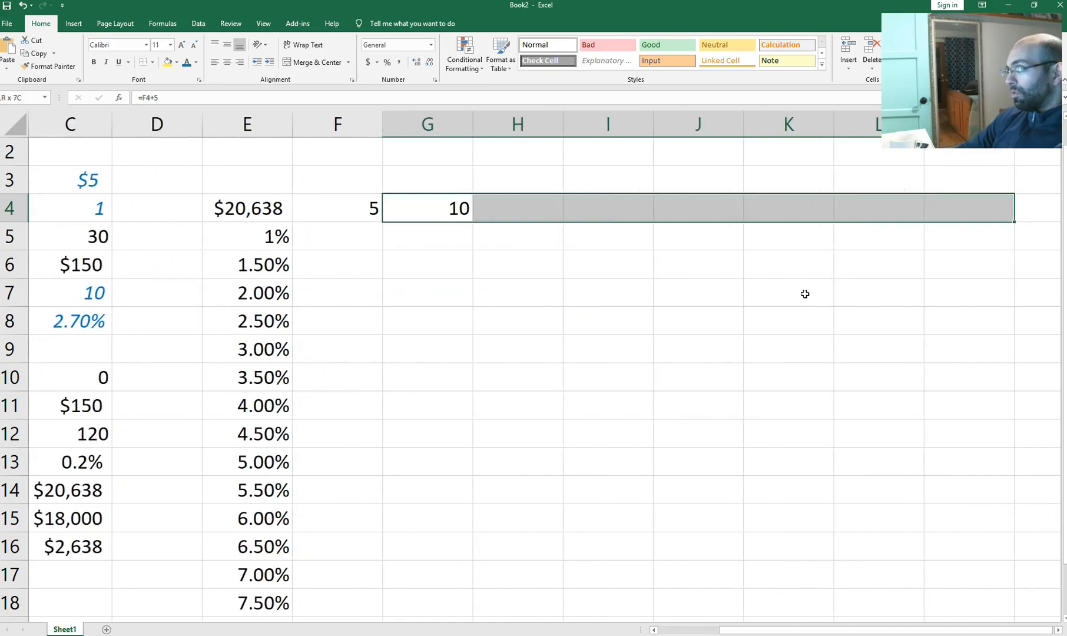
pyautogui.hotkey('ctrl', 'r')
pyautogui.hotkey('shift', 'Right')
pyautogui.hotkey('shift', 'Right')
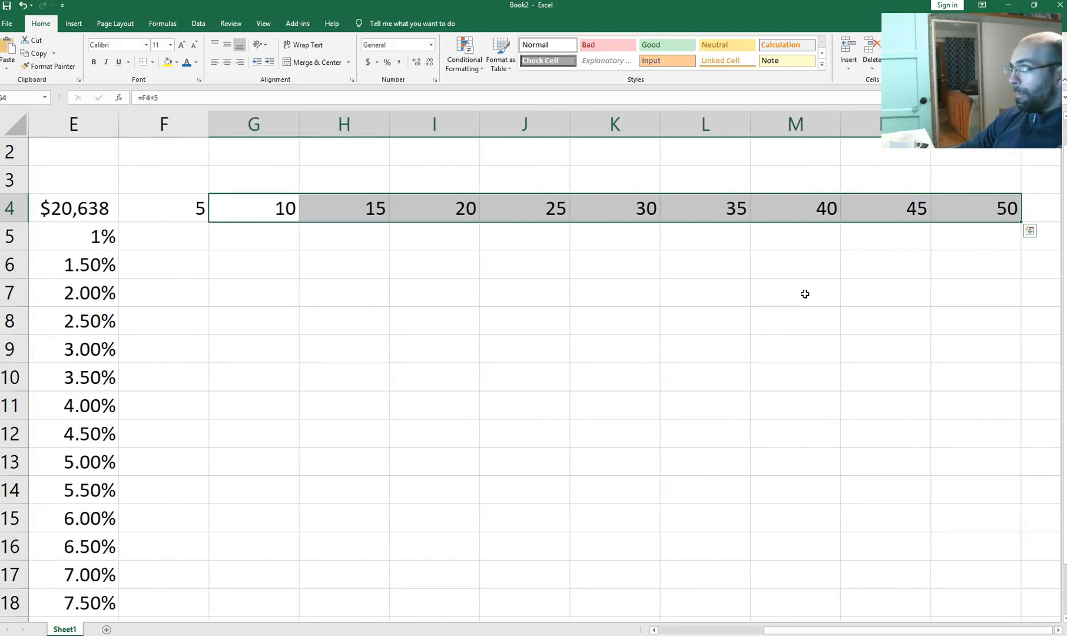
# Create a two-way data table over E4:O18 with C7 (Years) as row input cell and C8 (10-yr Treasury) as column input cell
pyautogui.press('Left')
pyautogui.press('Left')
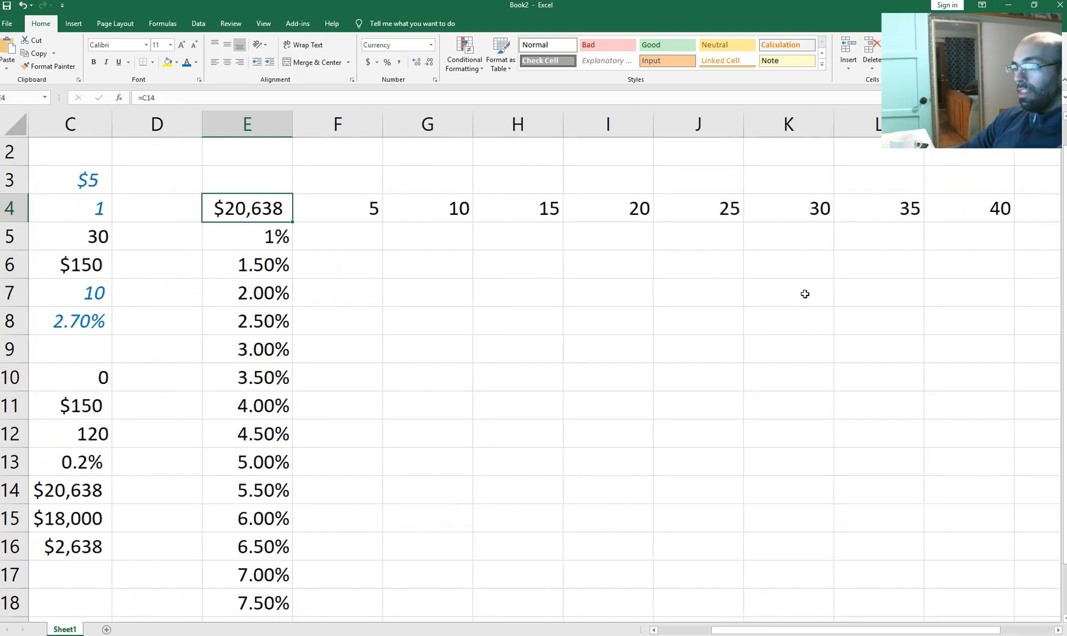
pyautogui.hotkey('ctrl', 'shift', 'Down')
pyautogui.hotkey('ctrl', 'shift', 'Right')
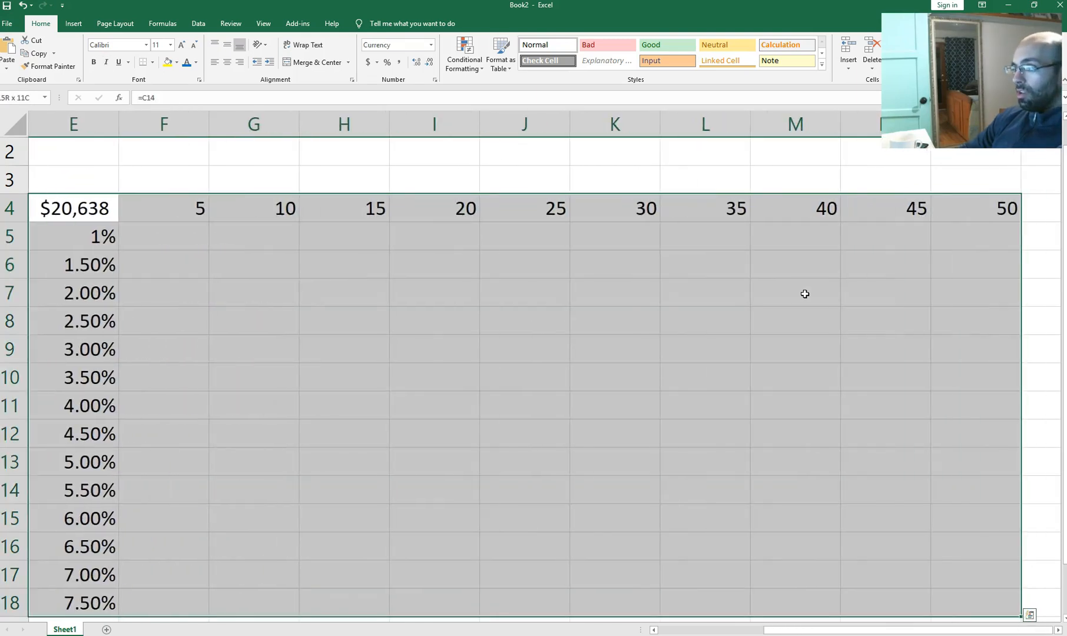
pyautogui.click(198, 23)
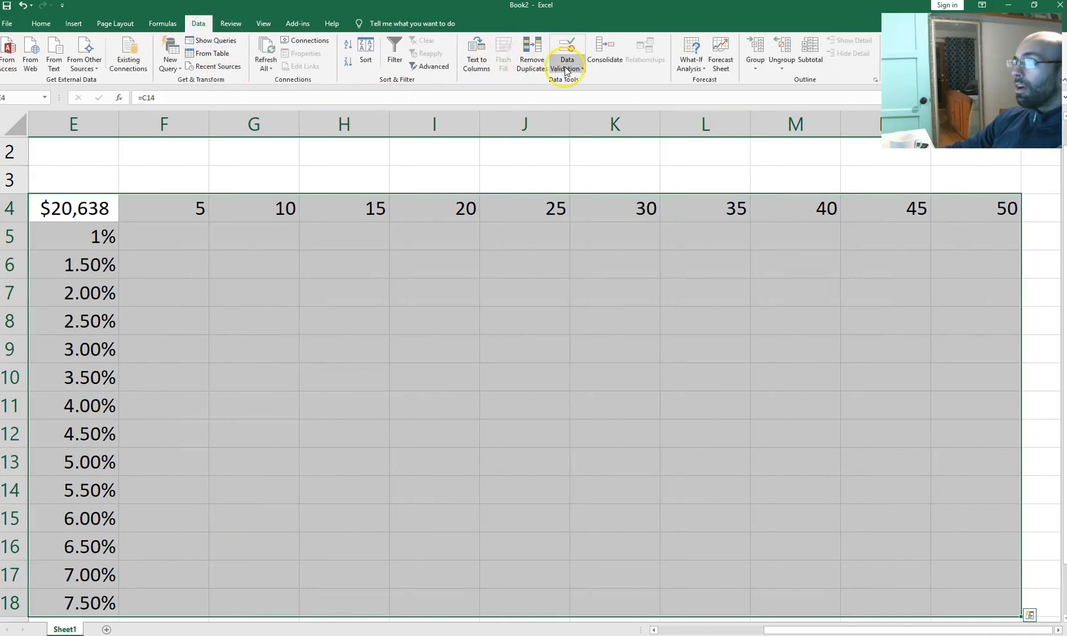
pyautogui.click(691, 59)
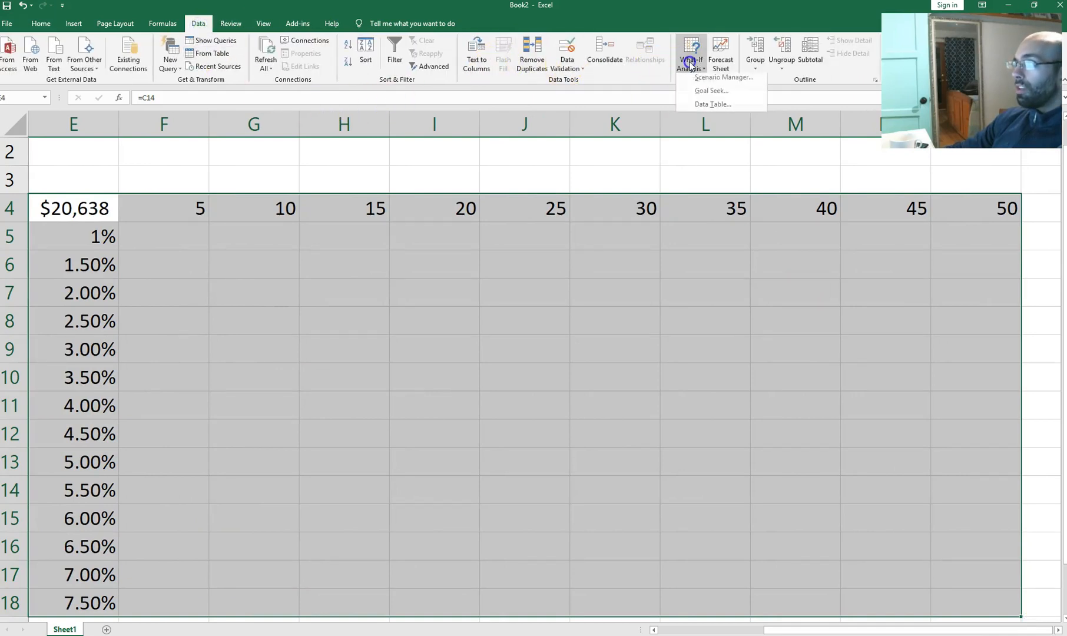
pyautogui.click(700, 106)
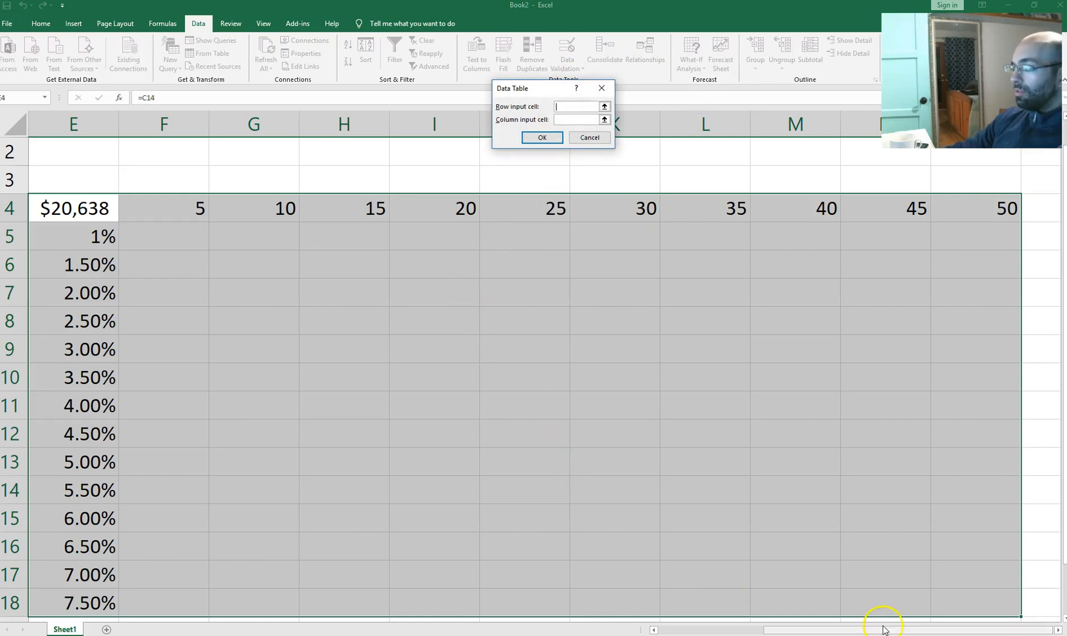
pyautogui.moveTo(853, 630); pyautogui.dragTo(748, 629)
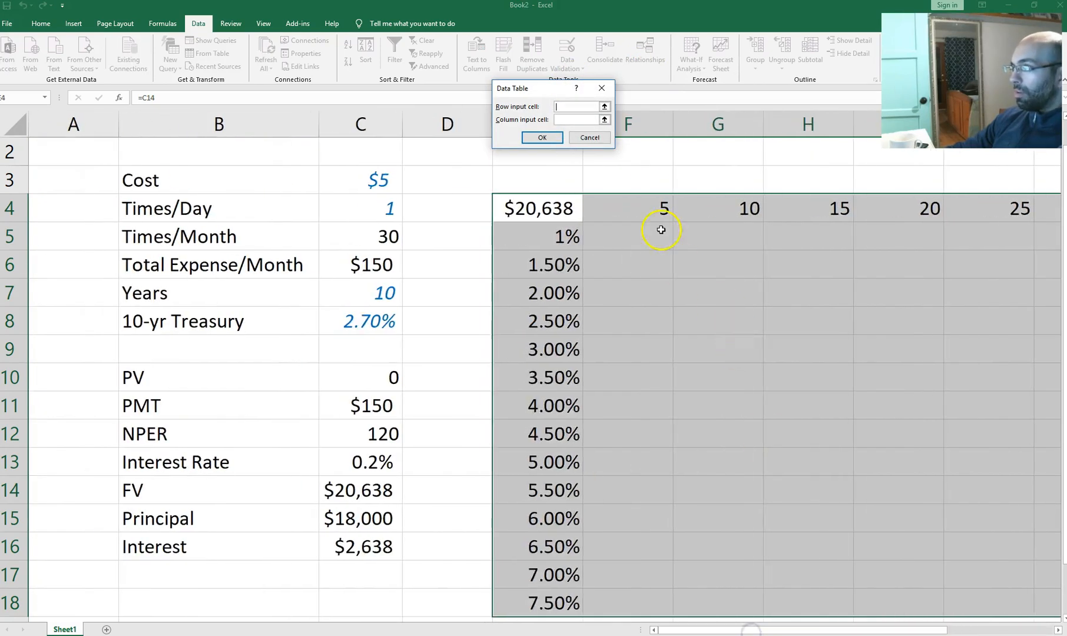
pyautogui.click(382, 291)
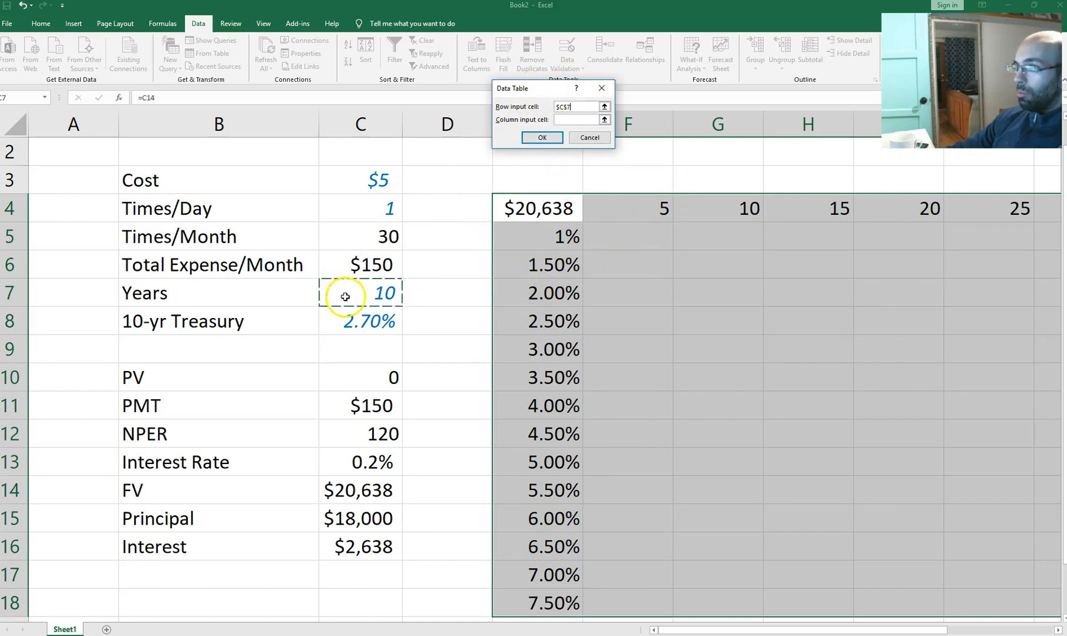
pyautogui.click(572, 120)
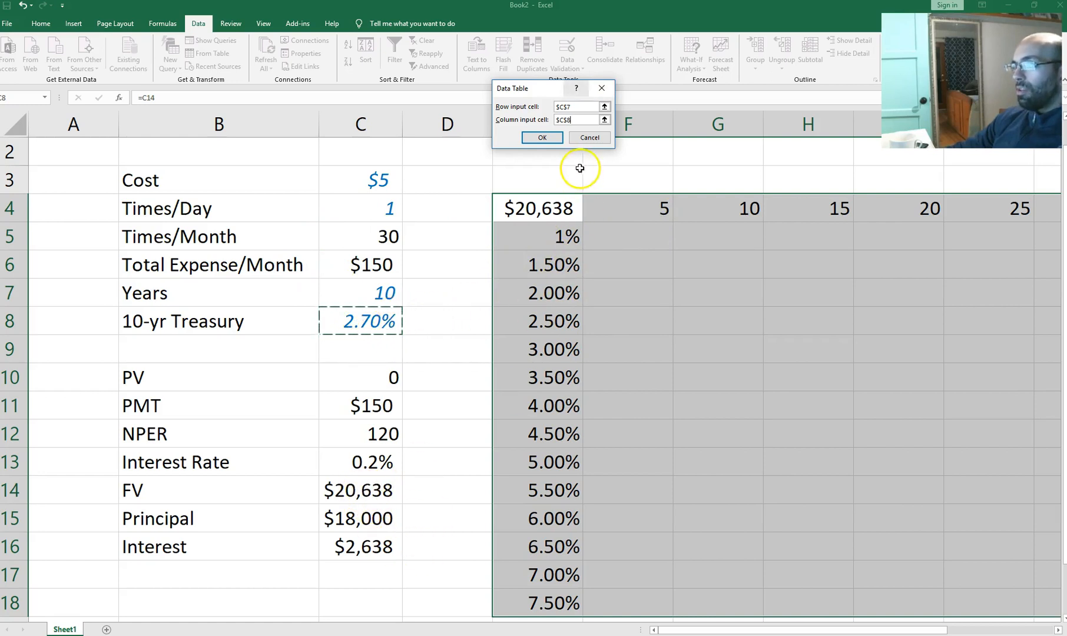
pyautogui.click(563, 143)
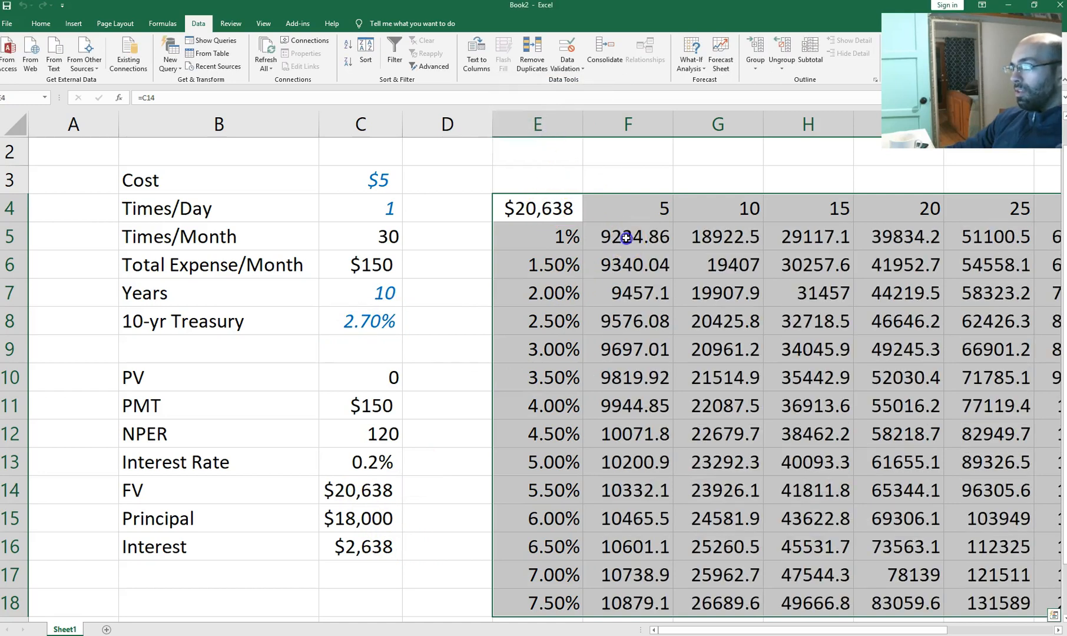
# Format the data table results F5:O18 as currency without decimals and autofit their column widths
pyautogui.click(626, 238)
pyautogui.hotkey('ctrl', 'shift', 'End')
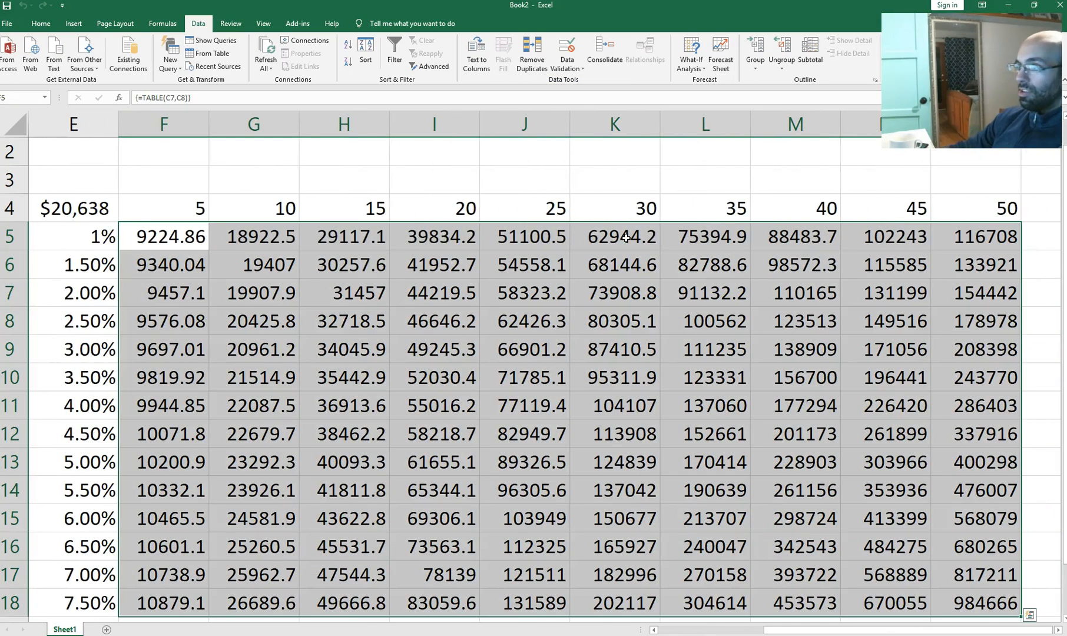
pyautogui.hotkey('ctrl', 'shift', '4')
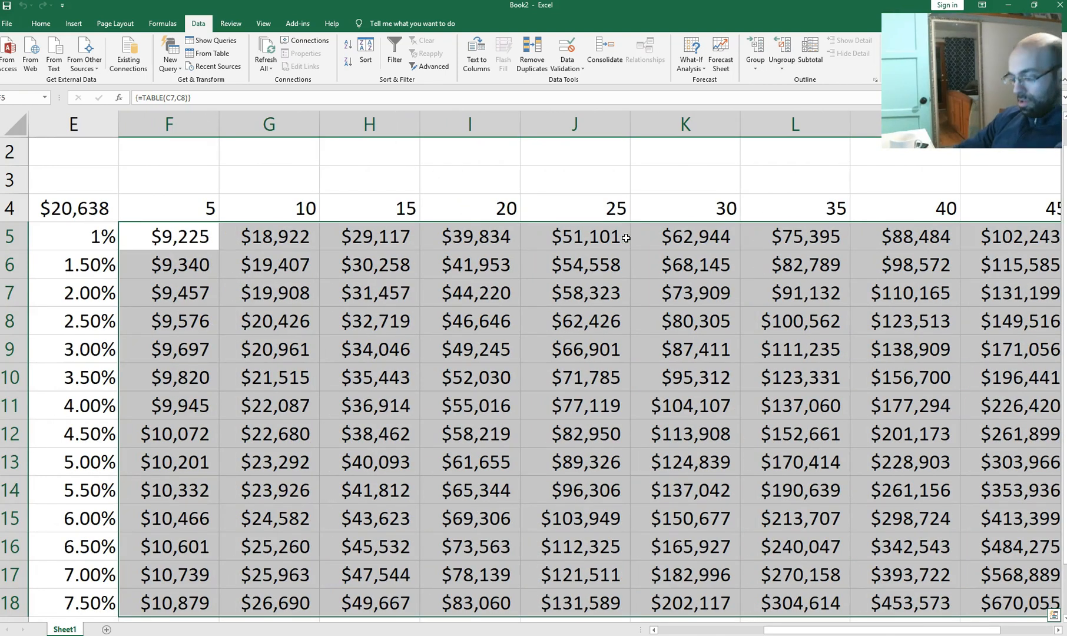
pyautogui.hotkey('alt', 'h')
pyautogui.press('o')
pyautogui.press('i')
# Highlight the FV result in C14 with a yellow fill
pyautogui.moveTo(350, 179); pyautogui.dragTo(12, 206)
pyautogui.click(627, 206)
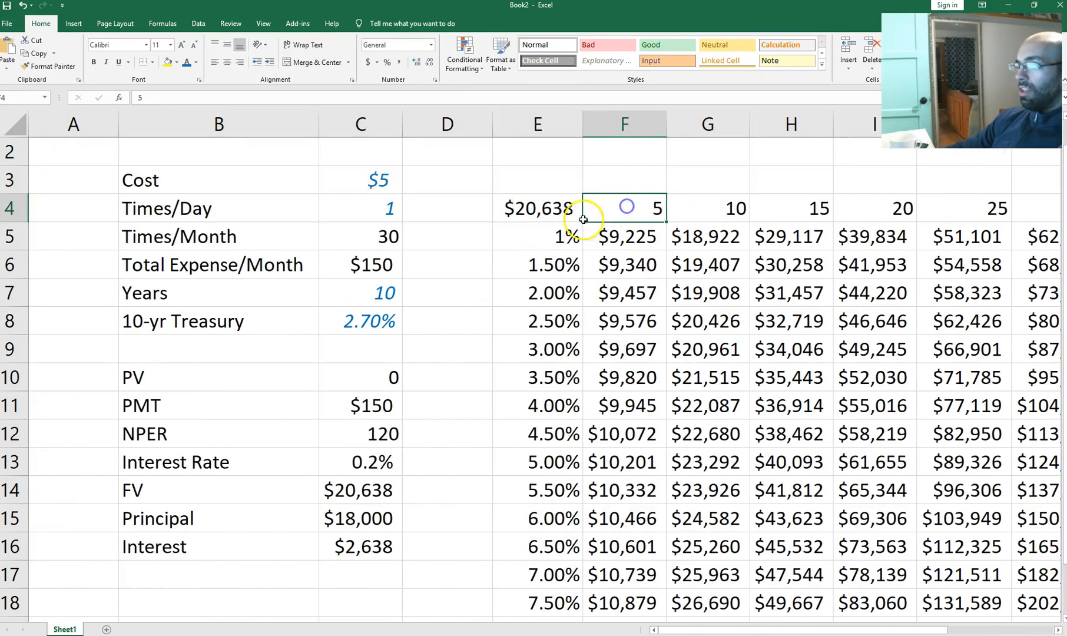
pyautogui.click(386, 294)
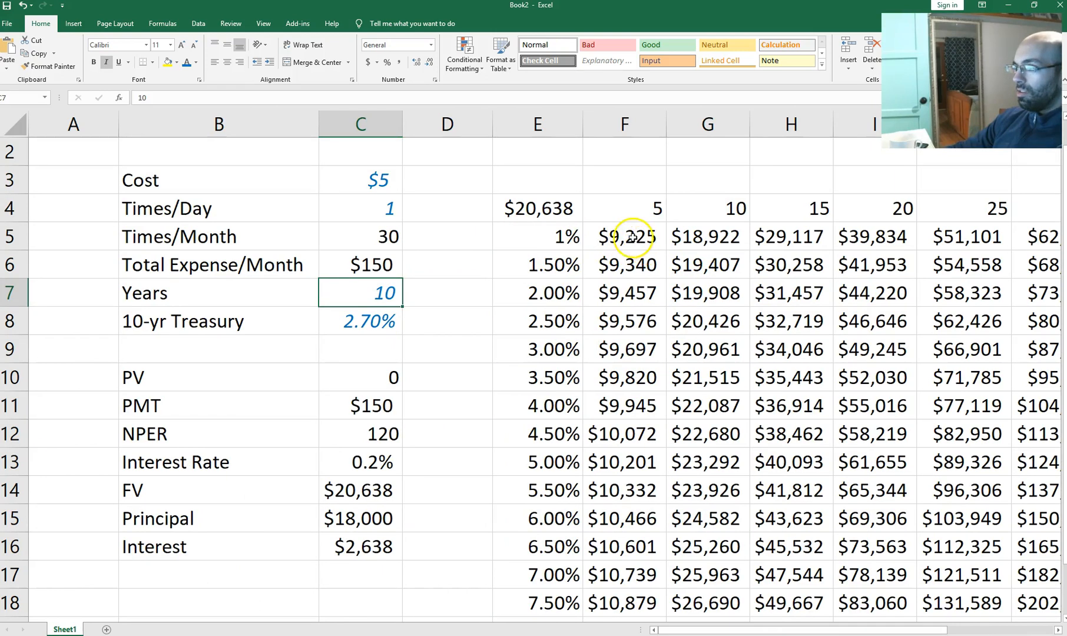
pyautogui.click(377, 490)
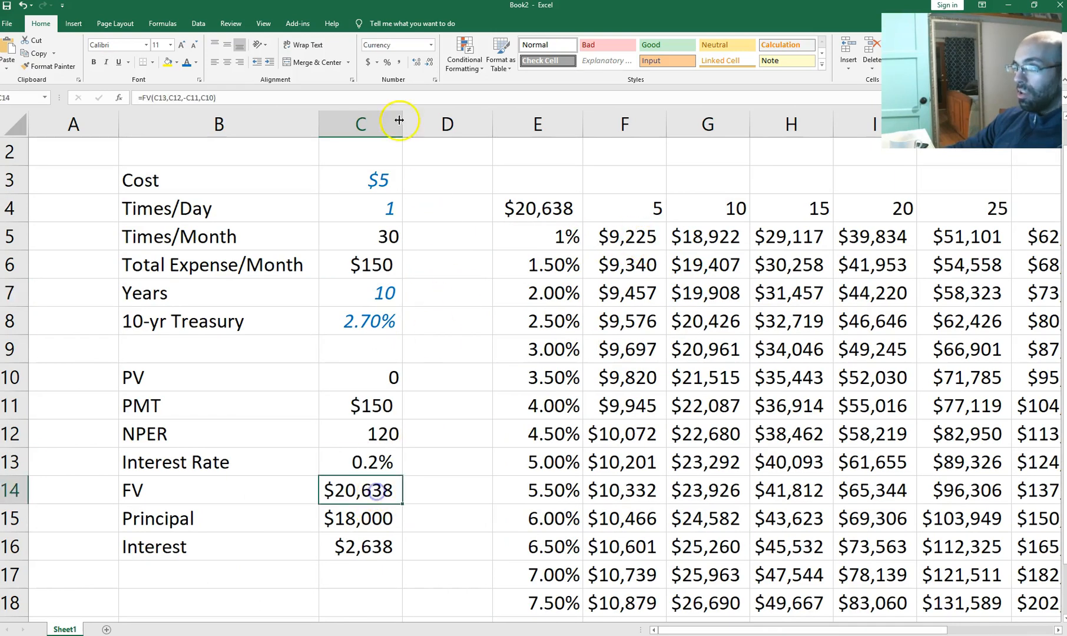
pyautogui.click(167, 62)
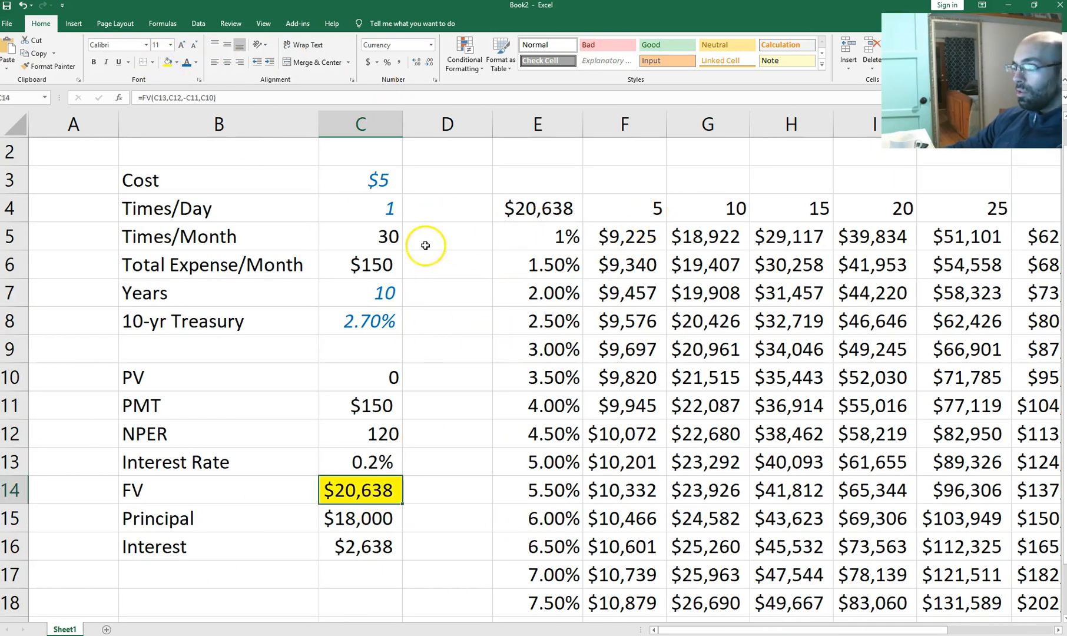
# Set Years in C7 to 5 and the 10-yr Treasury rate to 1%, and compare FV with F5 of the data table
pyautogui.click(383, 295)
pyautogui.write('5')
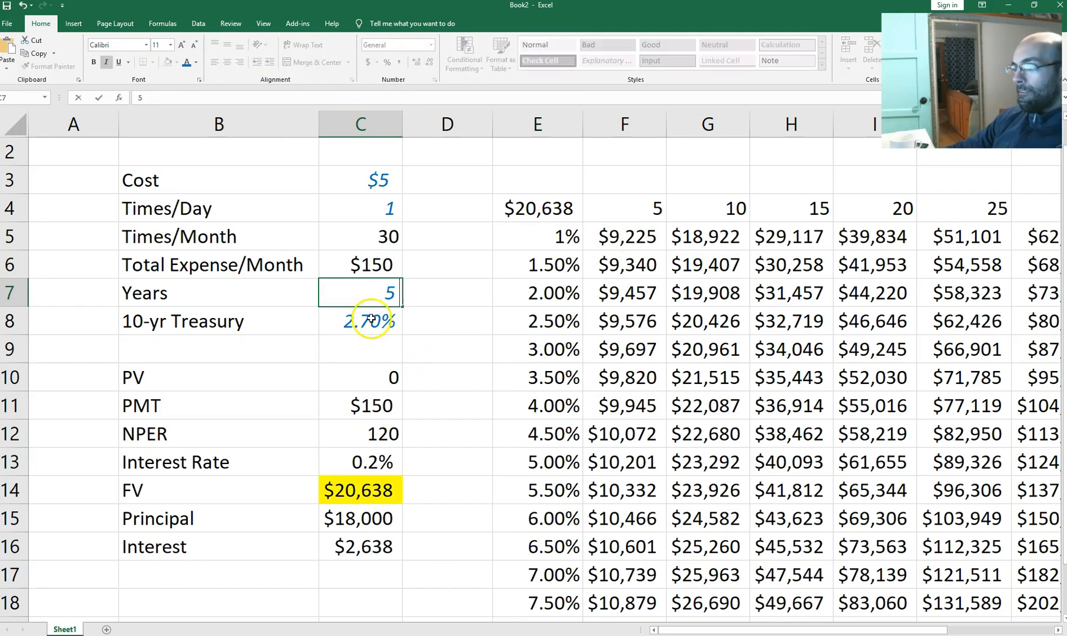
pyautogui.press('Return')
pyautogui.write('1')
pyautogui.click(449, 328)
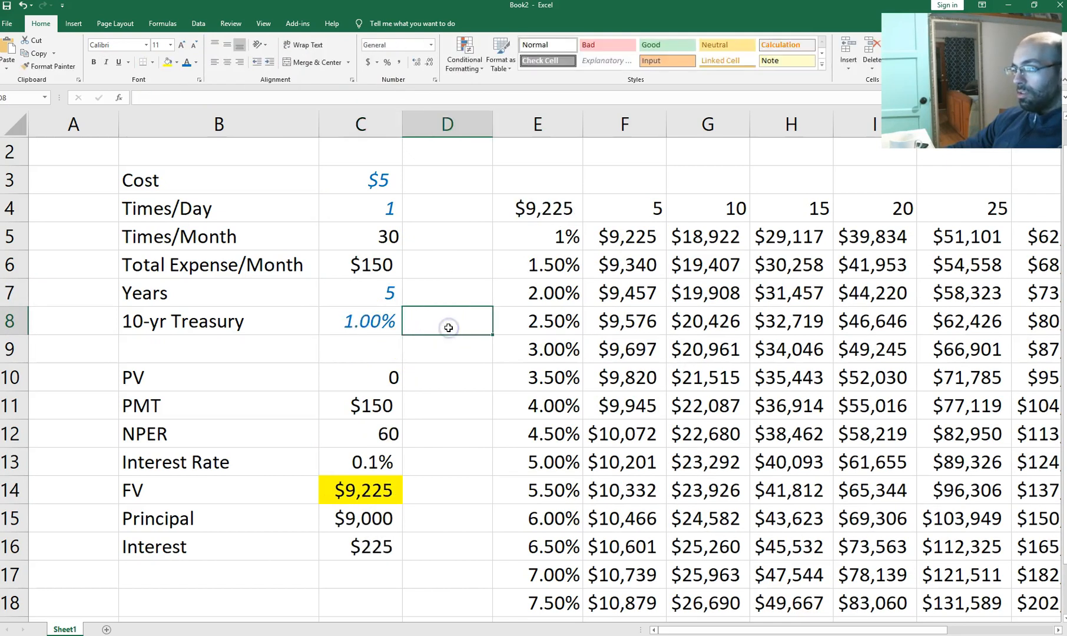
pyautogui.click(627, 236)
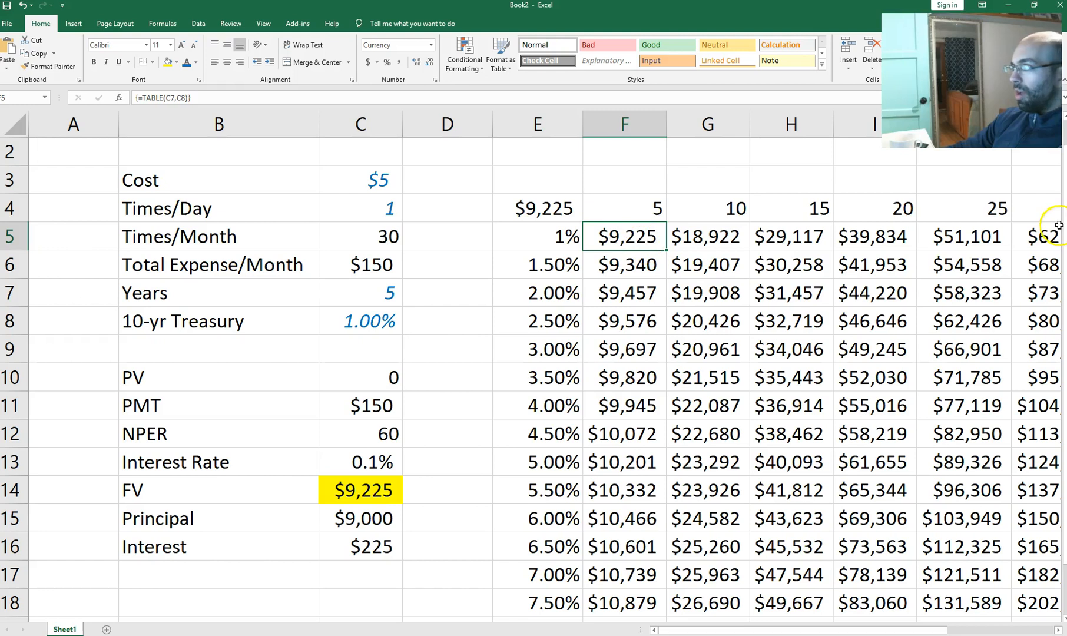
# Set Years to 25 and the 10-yr Treasury rate to 4%, and compare FV with the matching data table value in J11
pyautogui.click(974, 206)
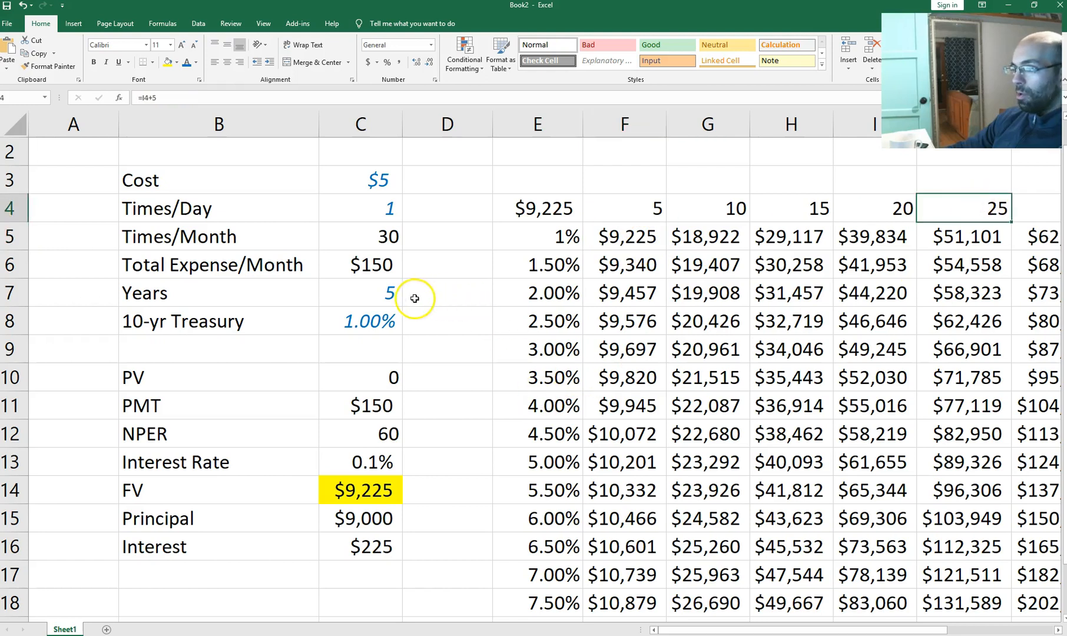
pyautogui.click(387, 294)
pyautogui.write('25')
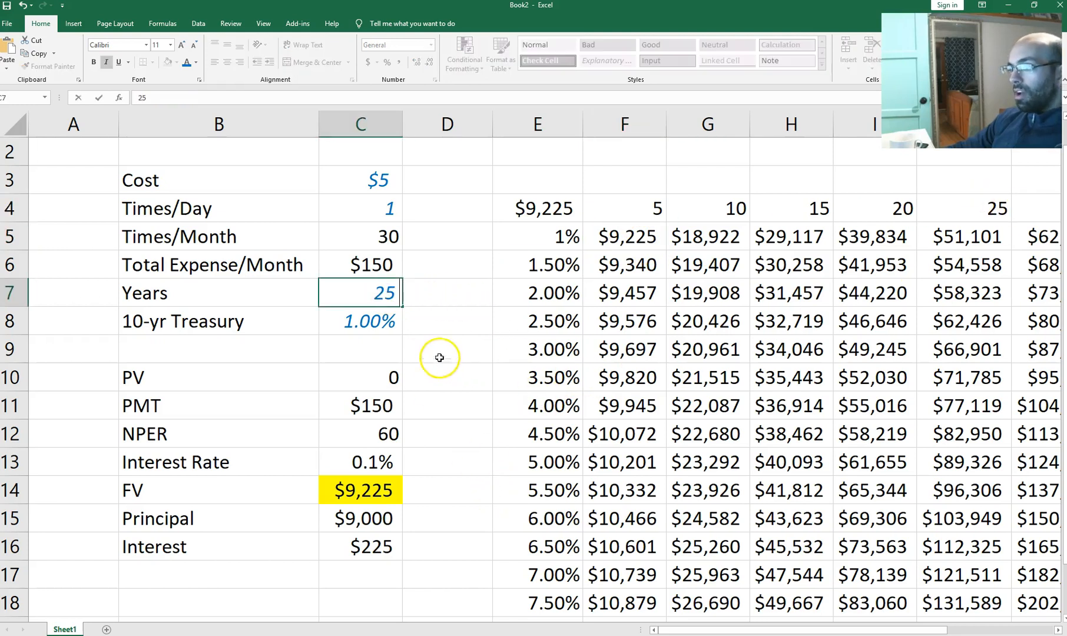
pyautogui.press('Return')
pyautogui.click(456, 347)
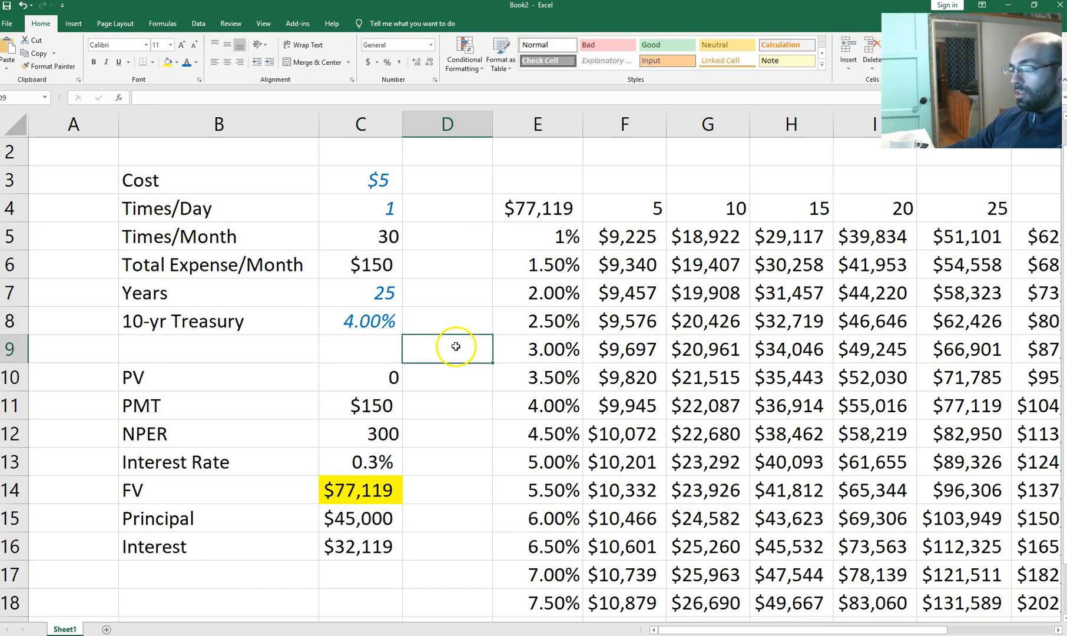
pyautogui.click(371, 493)
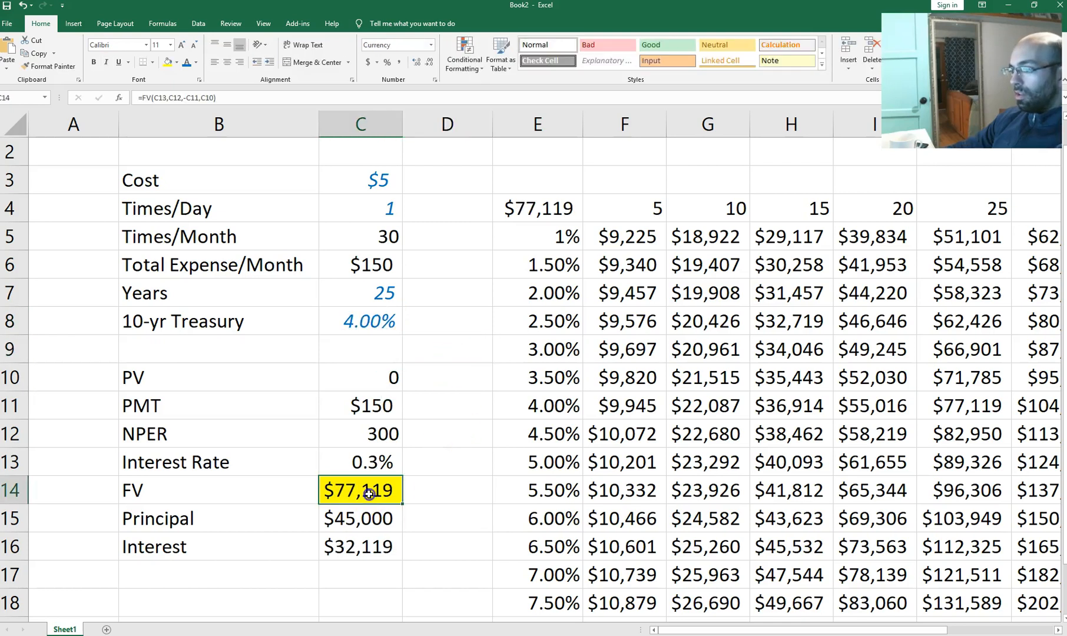
pyautogui.click(879, 205)
pyautogui.moveTo(927, 206); pyautogui.dragTo(929, 383)
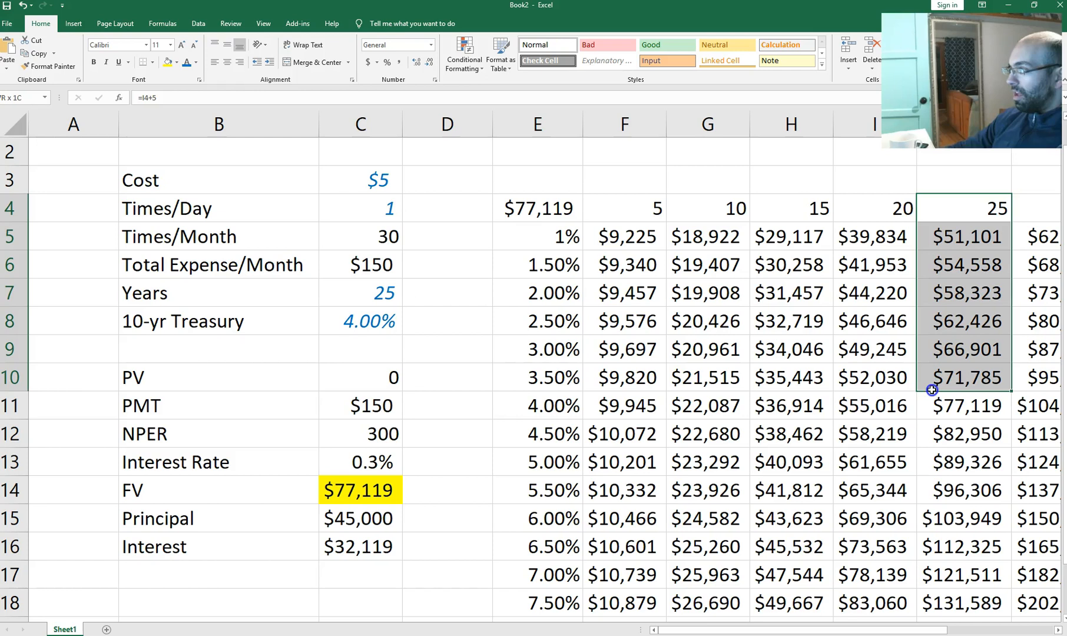
pyautogui.click(933, 405)
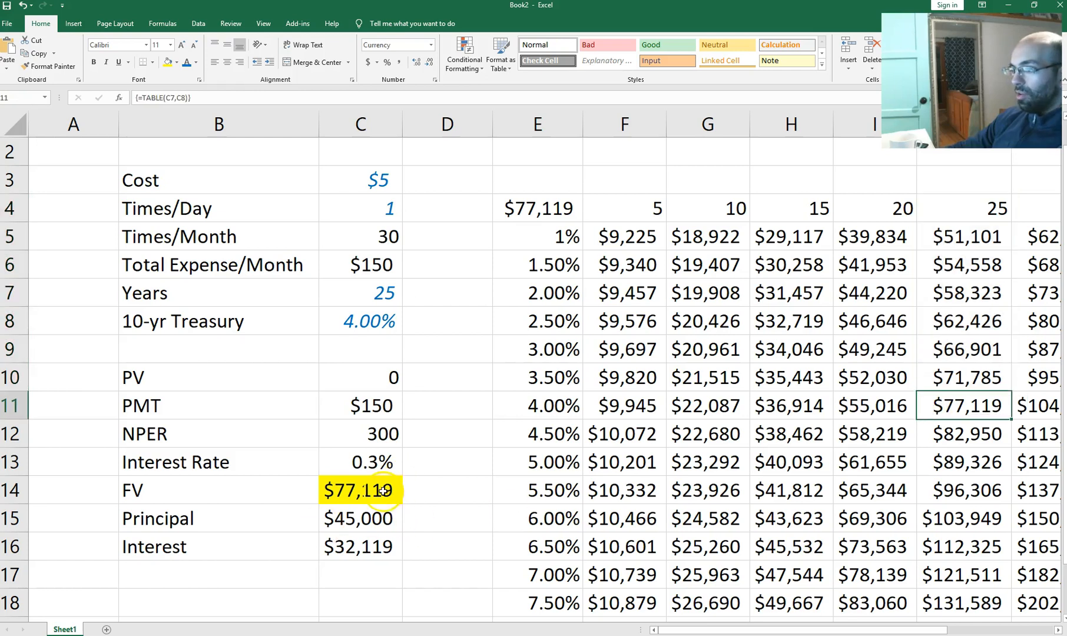
# Set Years in C7 back to 10 and the 10-yr Treasury rate in C8 back to 2.70%
pyautogui.click(388, 295)
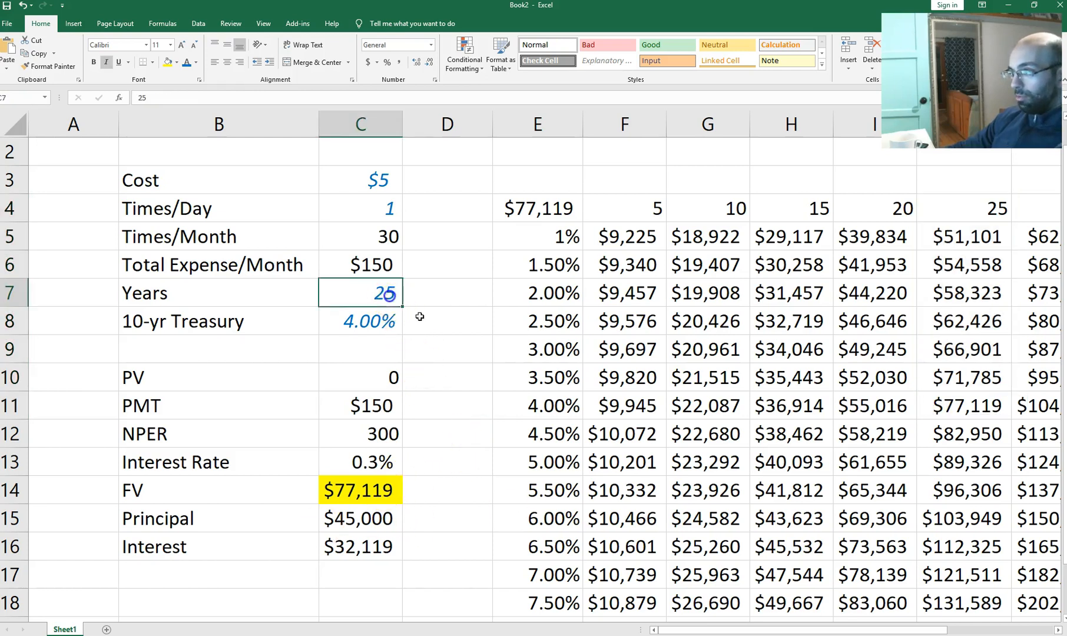
pyautogui.write('10')
pyautogui.press('Return')
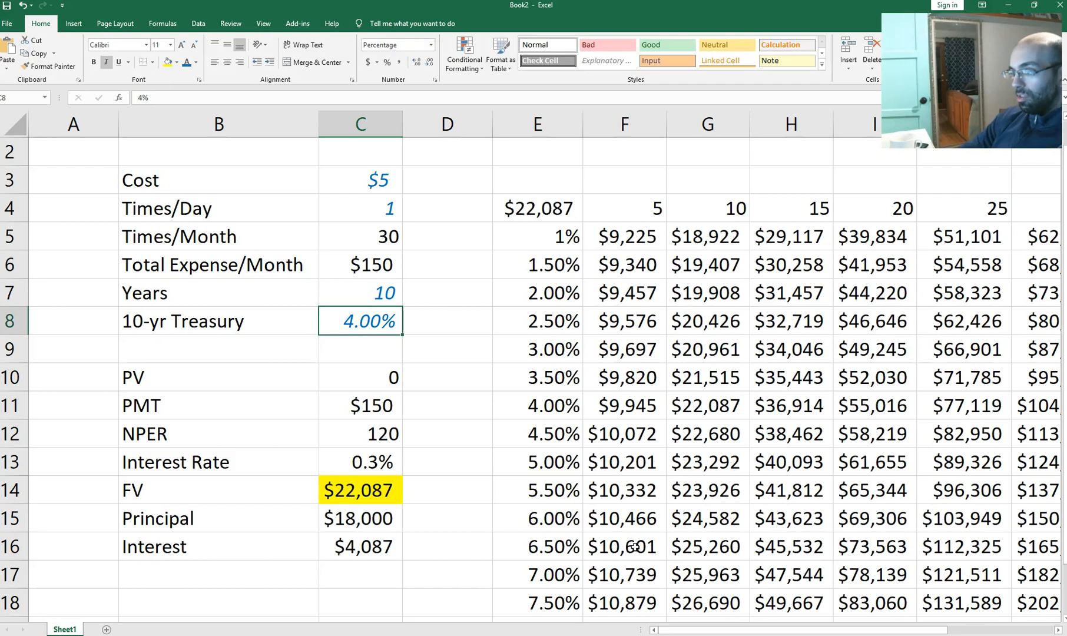
pyautogui.write('2')
pyautogui.press('Return')
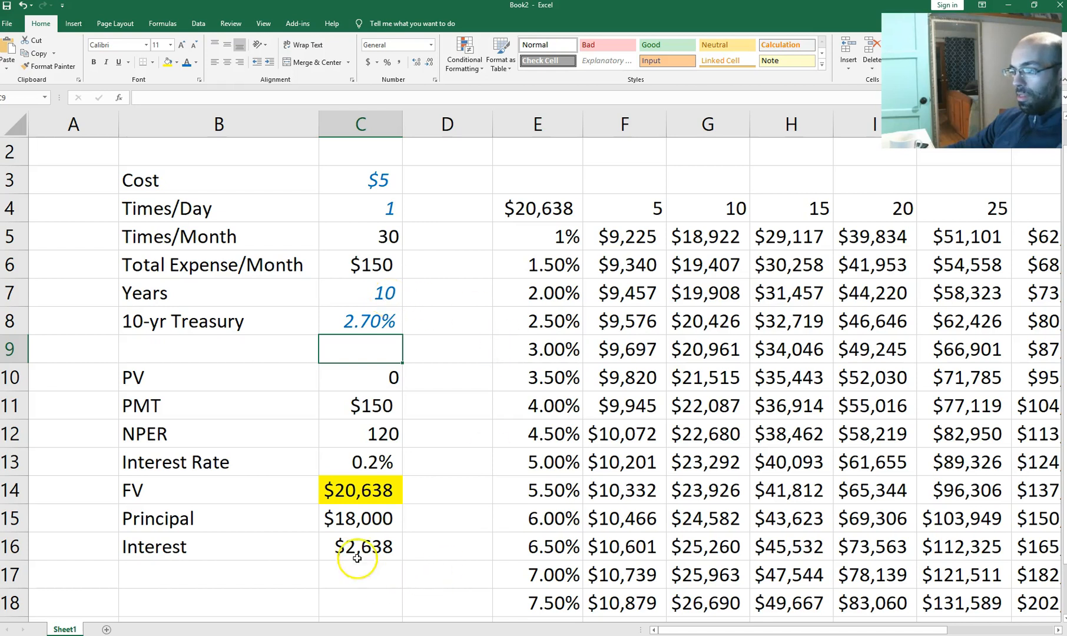
# Change the corner formula in E4 to =C16 so the data table calculates interest, and inspect its 40-year column down to 5.00%
pyautogui.click(370, 495)
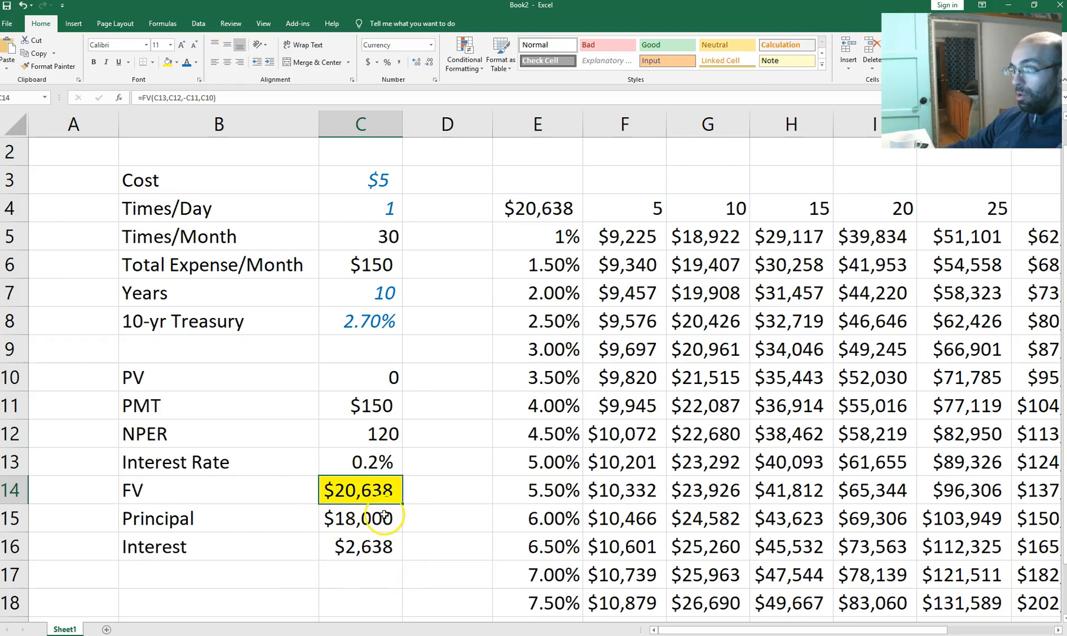
pyautogui.click(355, 544)
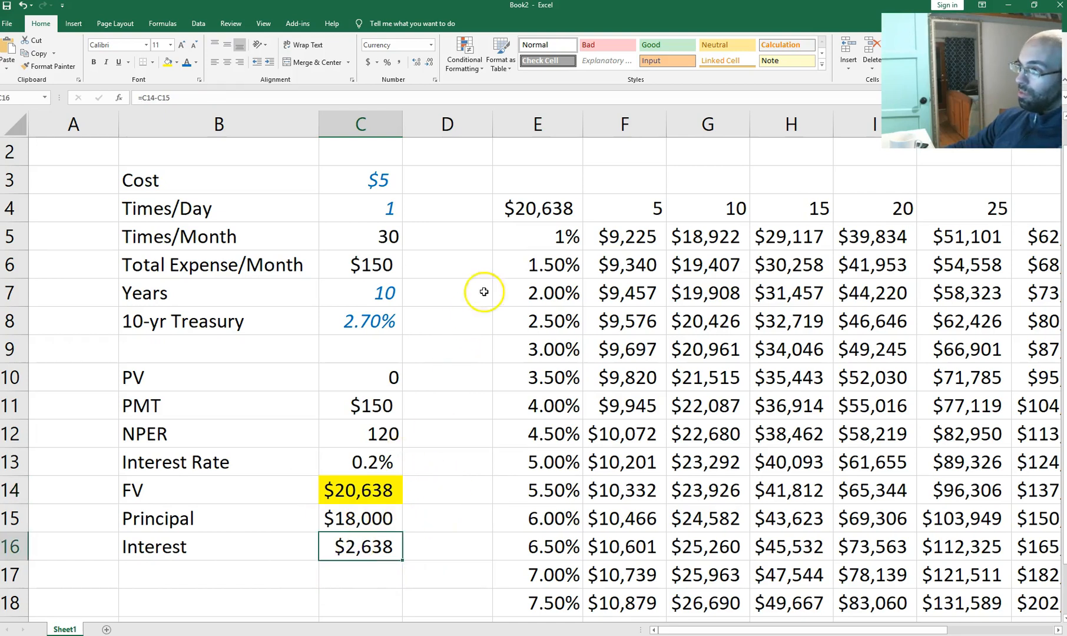
pyautogui.click(551, 213)
pyautogui.write('=')
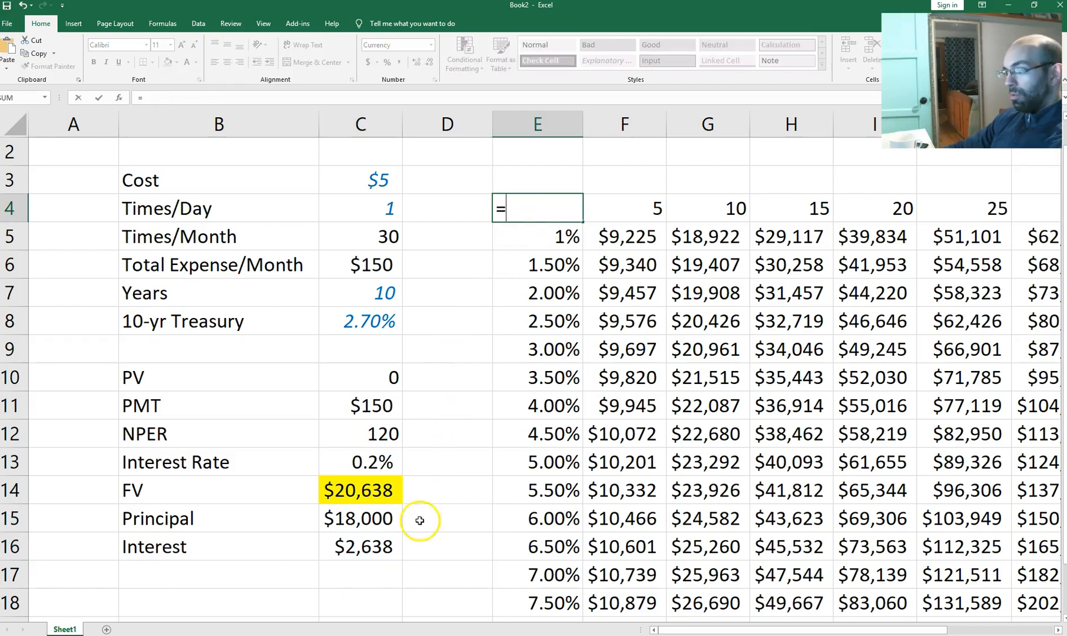
pyautogui.click(378, 548)
pyautogui.press('Return')
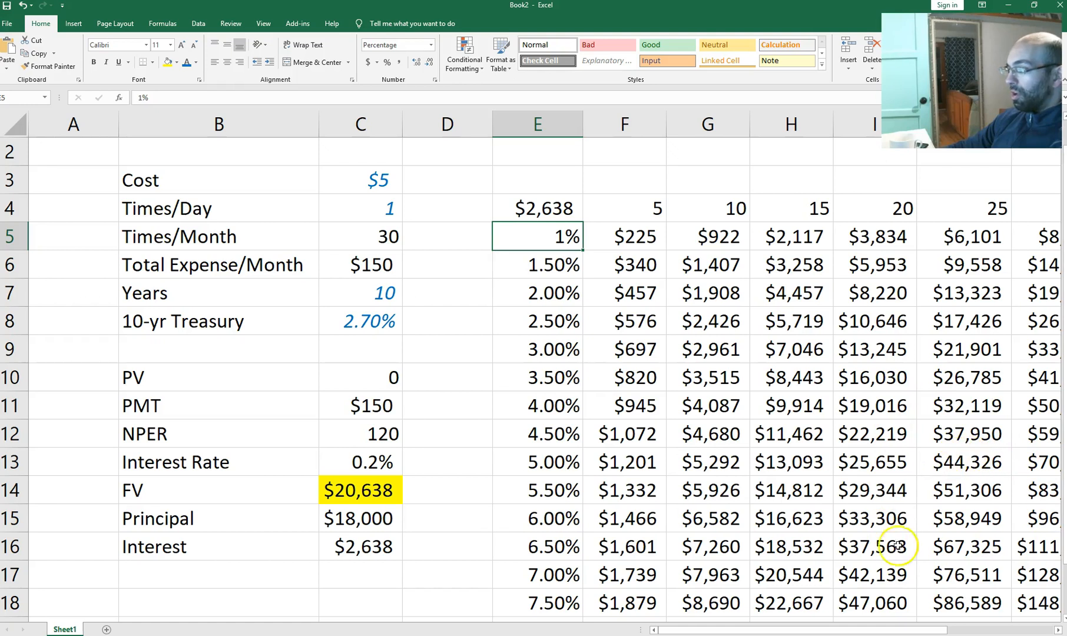
pyautogui.moveTo(722, 179); pyautogui.dragTo(660, 201)
pyautogui.moveTo(194, 238); pyautogui.dragTo(203, 490)
pyautogui.moveTo(901, 459); pyautogui.dragTo(901, 195)
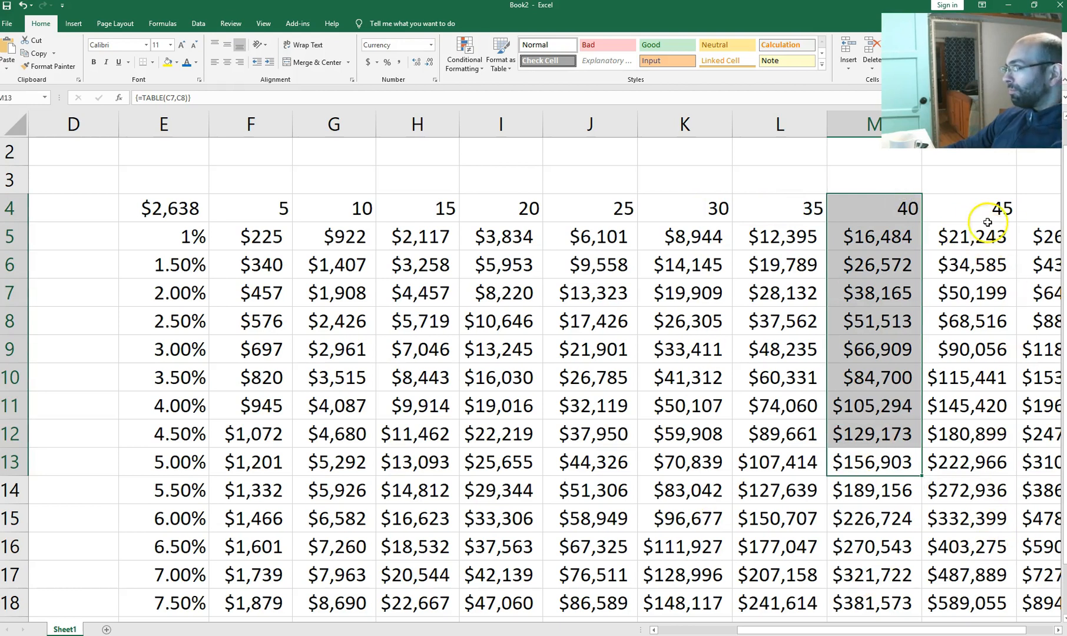
# Enter the label Age in E3 above the data table's corner cell
pyautogui.click(169, 174)
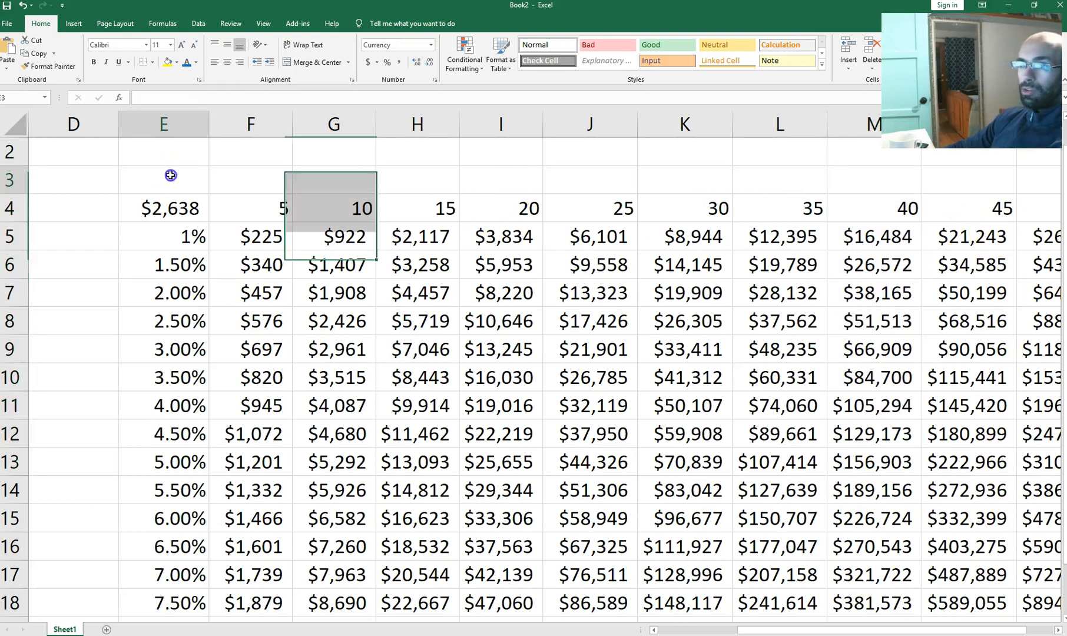
pyautogui.write('Age')
pyautogui.press('Tab')
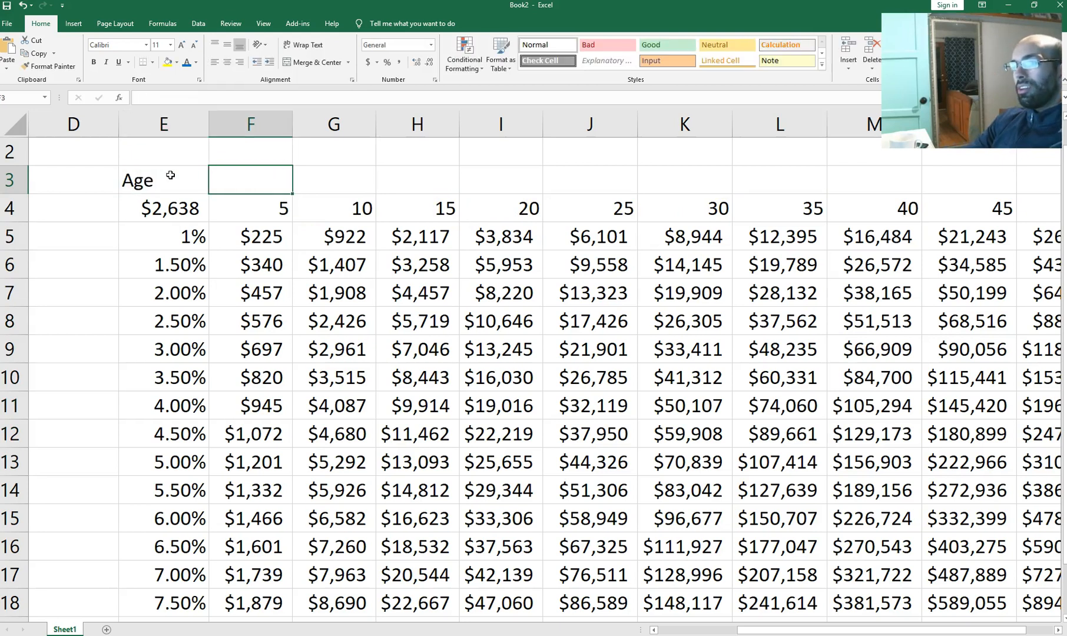
pyautogui.press('Up')
pyautogui.press('Left')
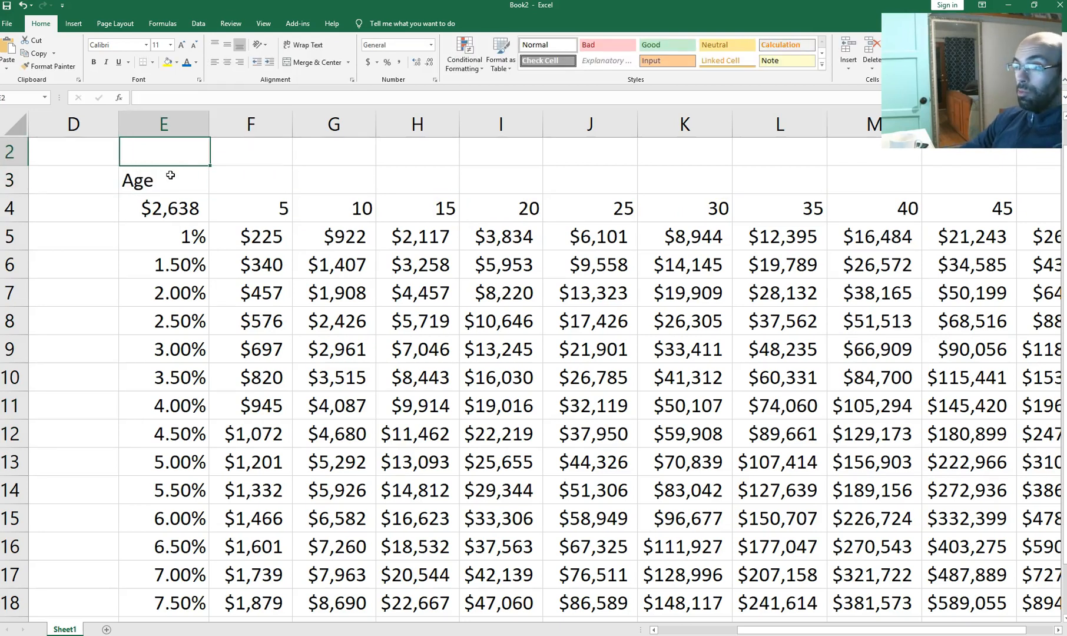
# Enter the label Age in E2 with a starting age of 30 in F2
pyautogui.write('Age')
pyautogui.press('Tab')
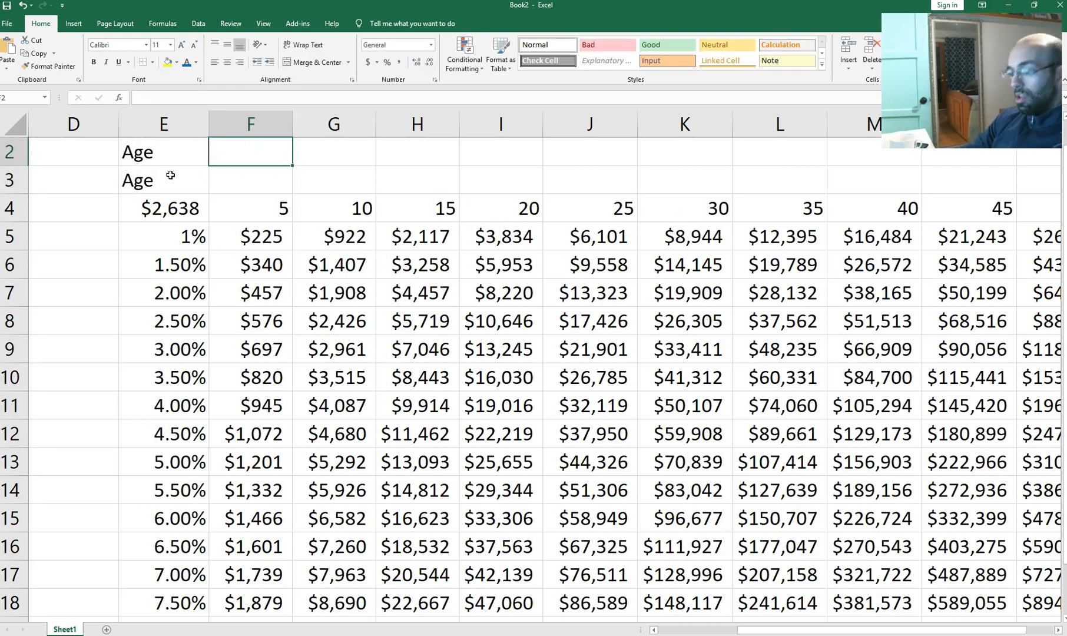
pyautogui.write('30')
pyautogui.press('Return')
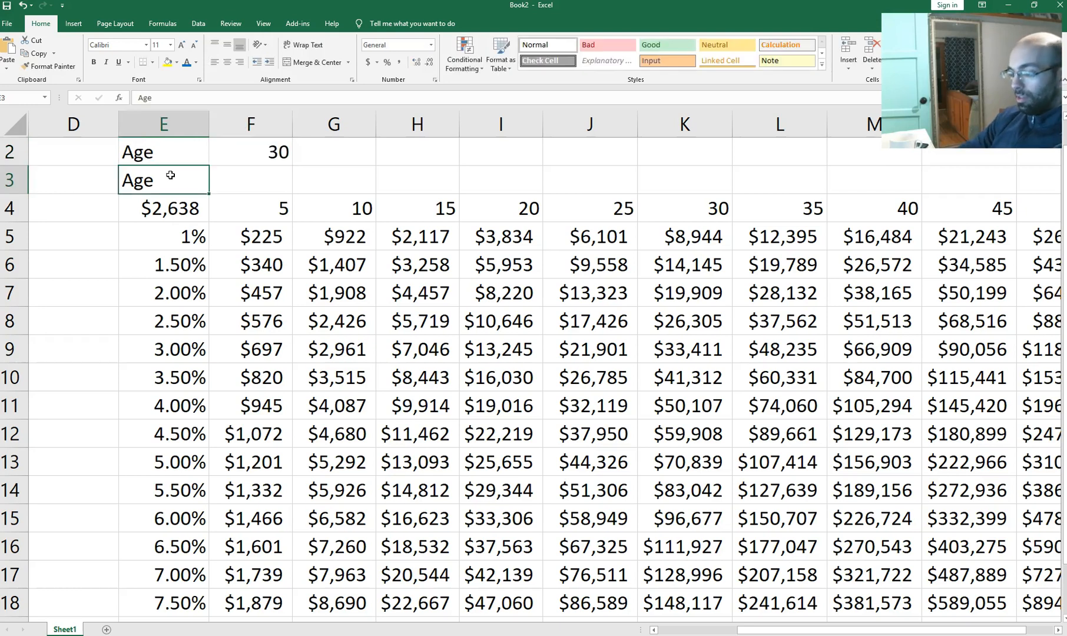
pyautogui.write('=')
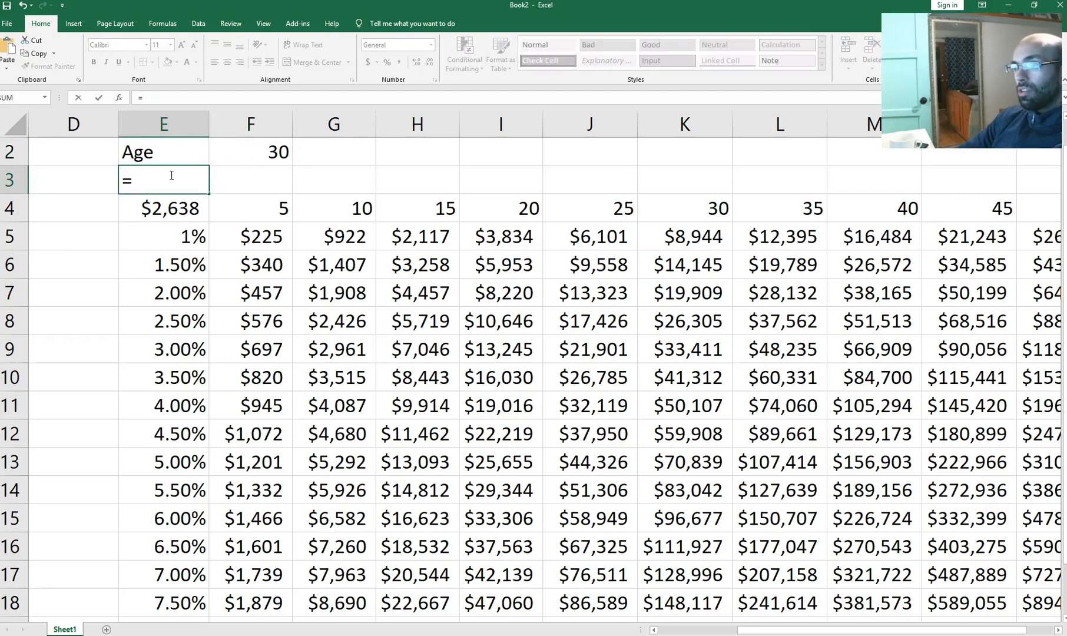
pyautogui.press('Right')
pyautogui.press('BackSpace')
pyautogui.press('BackSpace')
pyautogui.press('BackSpace')
pyautogui.press('Right')
pyautogui.click(170, 175)
pyautogui.write('Age')
# Calculate the age for the 5-year column in F3 with the formula =F2+F4
pyautogui.press('Tab')
pyautogui.write('=')
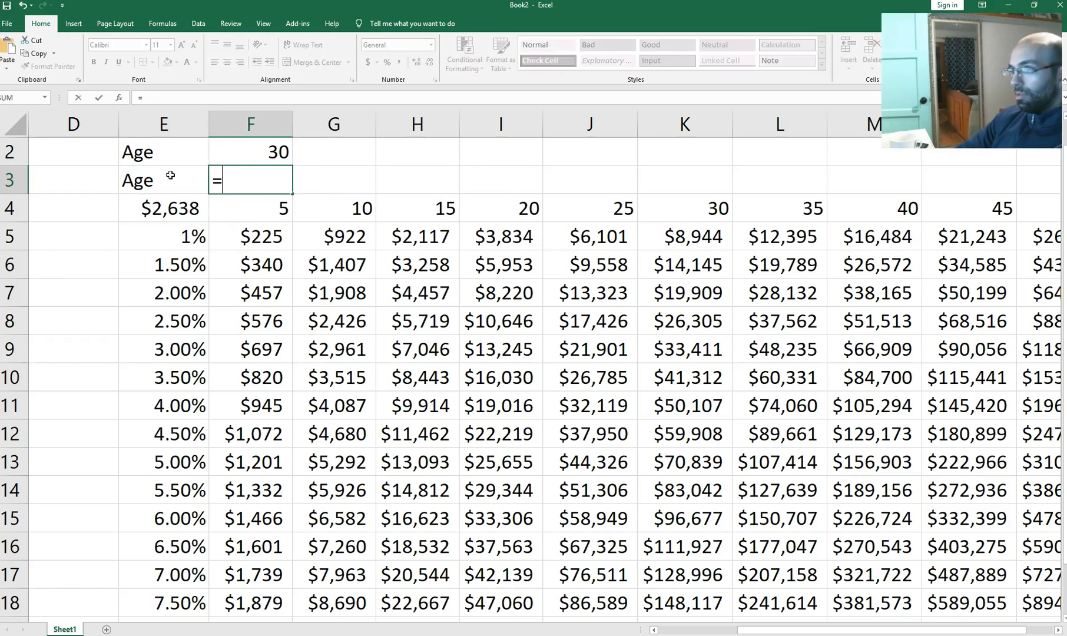
pyautogui.press('Up')
pyautogui.write('+')
pyautogui.press('Down')
pyautogui.press('Return')
# Try to fill the age formula from F3 across row 3 through N3
pyautogui.press('Up')
pyautogui.press('Right')
pyautogui.hotkey('shift', 'Right')
pyautogui.hotkey('shift', 'Right')
pyautogui.hotkey('shift', 'Right')
pyautogui.hotkey('shift', 'Right')
pyautogui.hotkey('shift', 'Right')
pyautogui.hotkey('shift', 'Right')
pyautogui.hotkey('shift', 'Right')
pyautogui.hotkey('shift', 'Right')
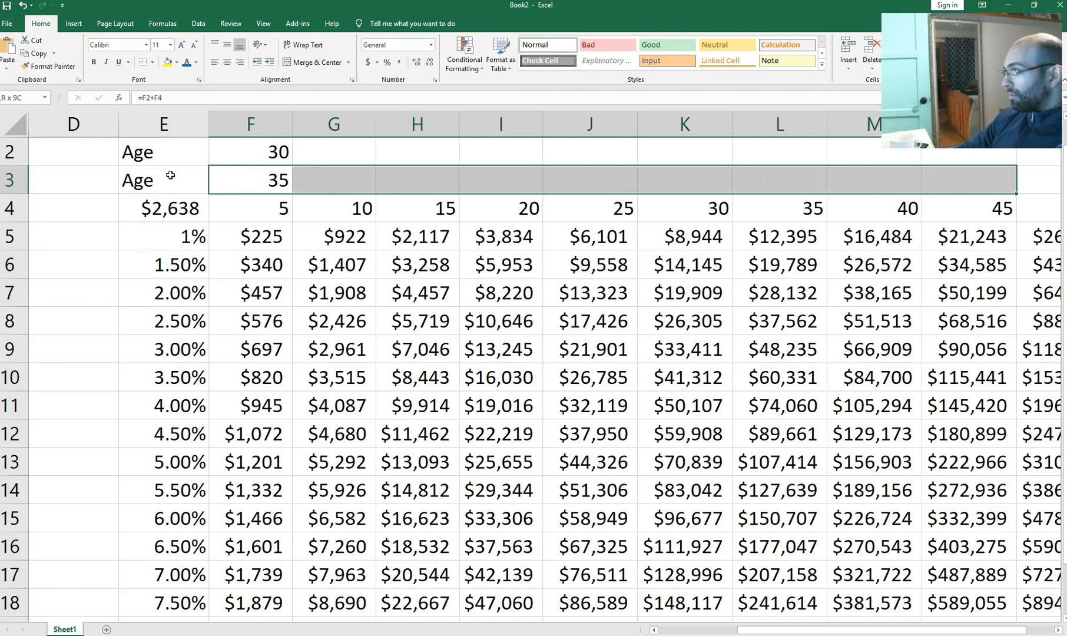
pyautogui.hotkey('ctrl', 'r')
pyautogui.hotkey('shift', 'Right')
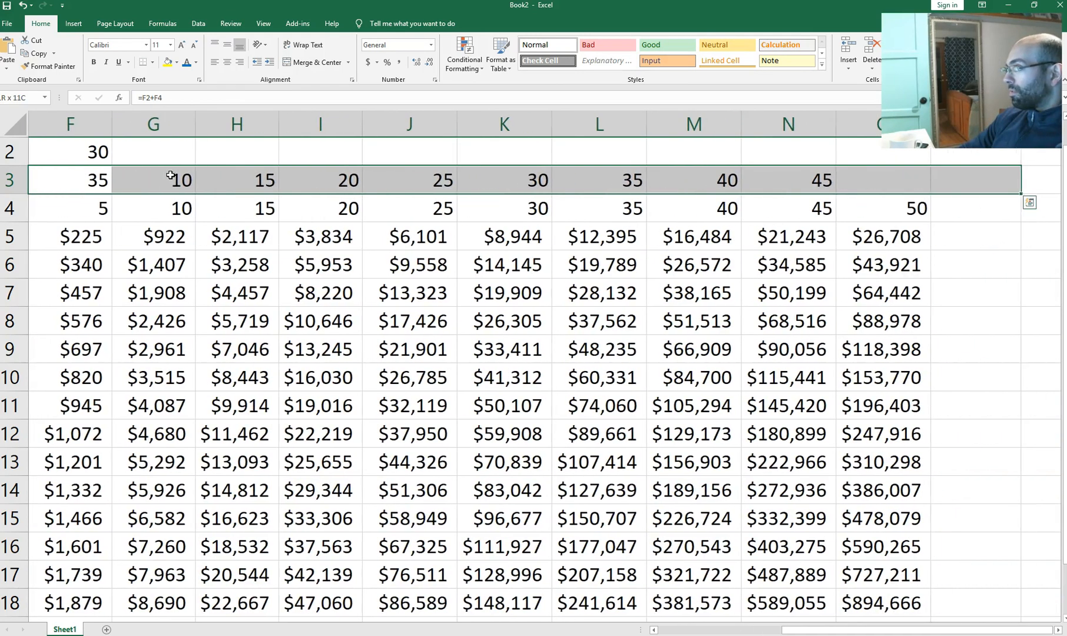
pyautogui.press('Left')
pyautogui.press('Right')
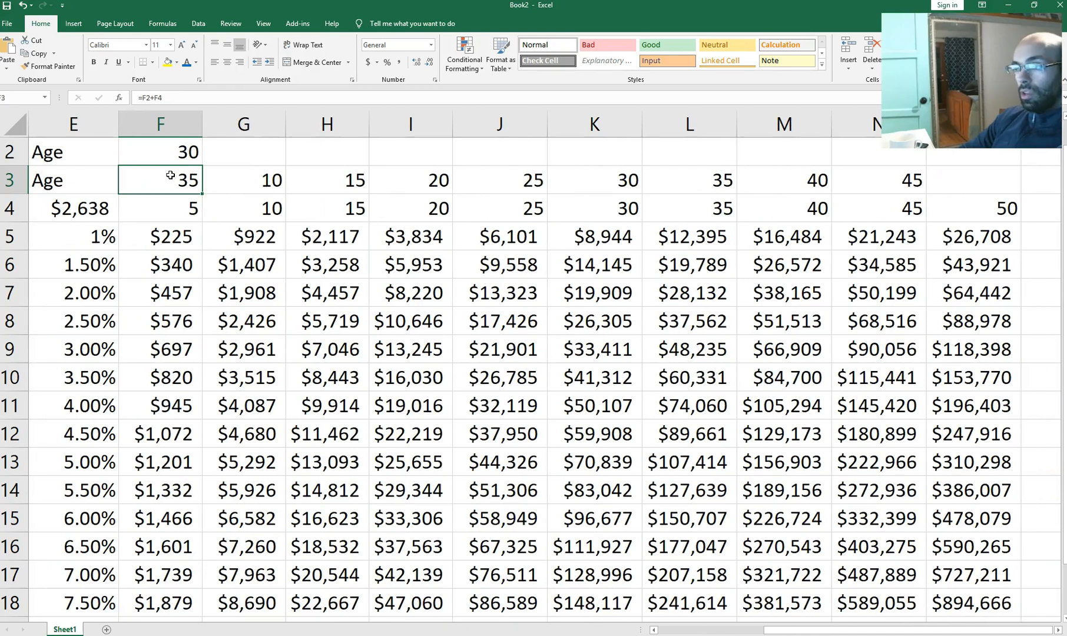
# Make the starting age reference absolute in F3 with =$F$2+F4 and fill the formula across through N3
pyautogui.press('F2')
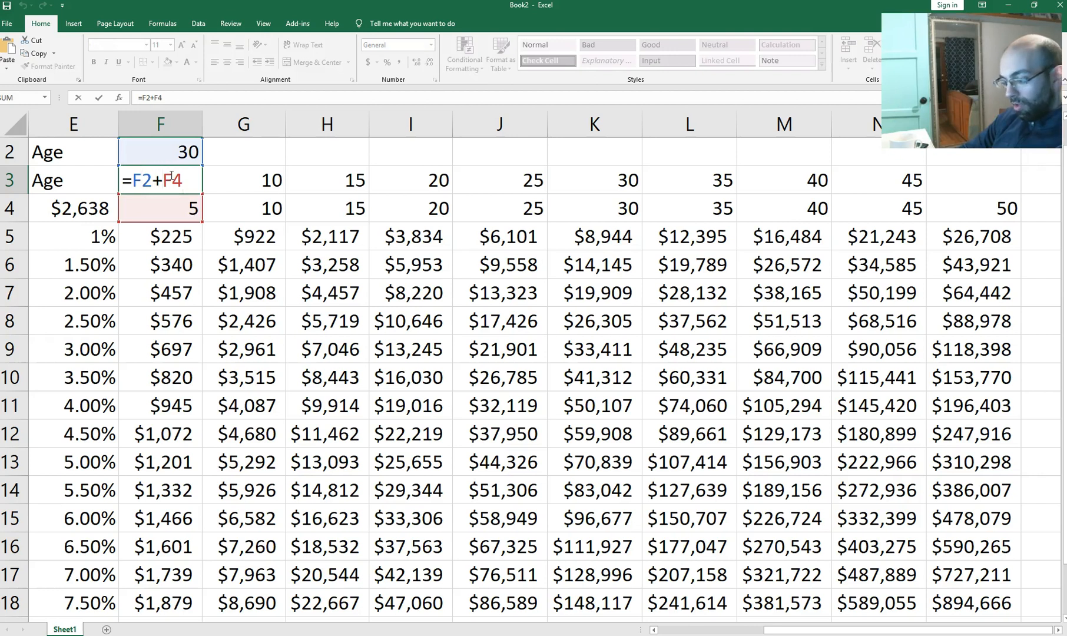
pyautogui.press('F4')
pyautogui.hotkey('ctrl', 'Return')
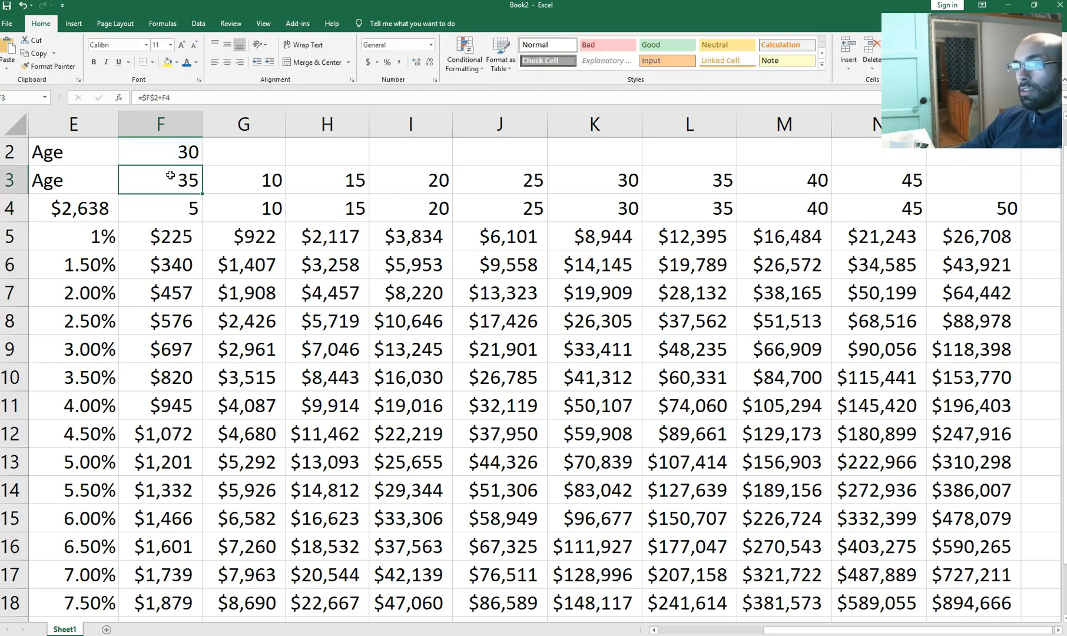
pyautogui.hotkey('ctrl', 'shift', 'Right')
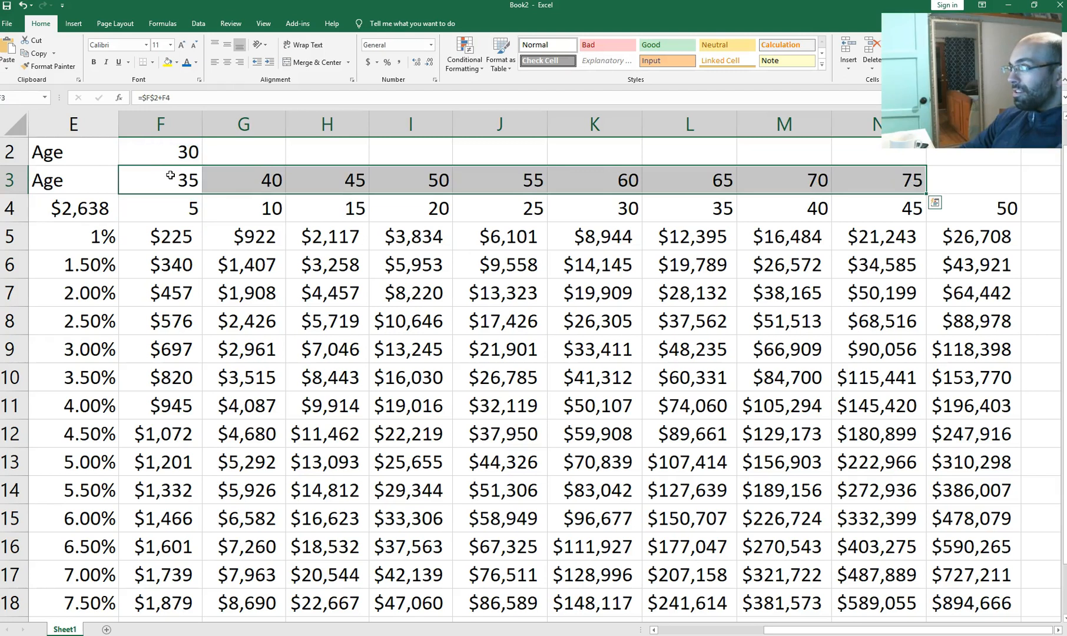
# Examine the interest values in the age 75 column, going down to the 5.00% row
pyautogui.press('Right')
pyautogui.hotkey('ctrl', 'Right')
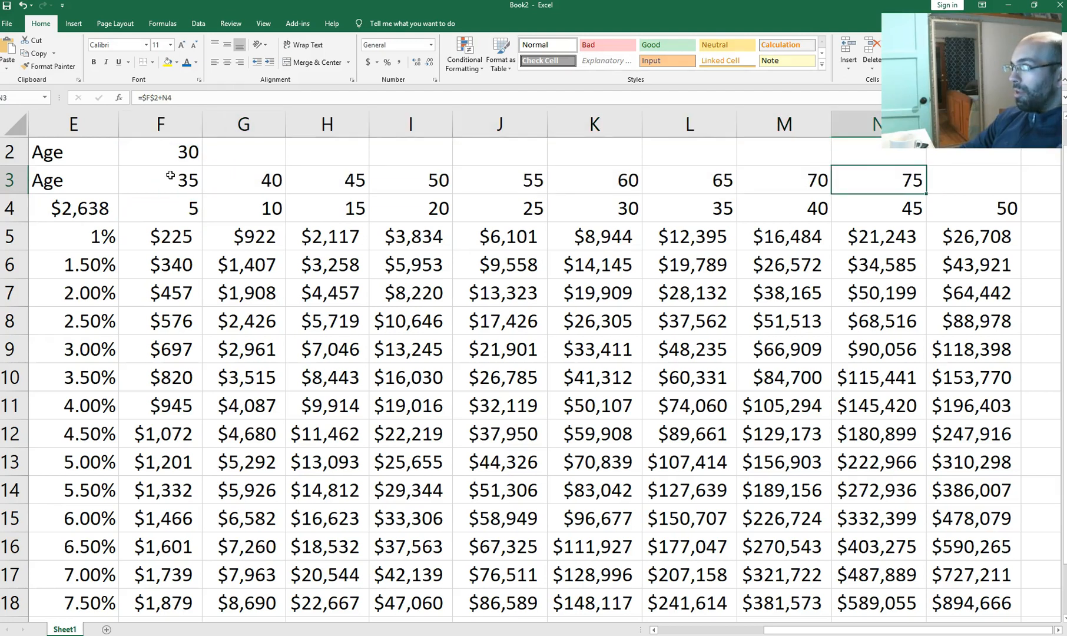
pyautogui.hotkey('shift', 'Down')
pyautogui.hotkey('shift', 'Down')
pyautogui.hotkey('shift', 'Down')
pyautogui.hotkey('shift', 'Down')
pyautogui.hotkey('shift', 'Down')
pyautogui.hotkey('shift', 'Down')
pyautogui.hotkey('shift', 'Down')
pyautogui.hotkey('shift', 'Down')
pyautogui.hotkey('shift', 'Down')
pyautogui.hotkey('shift', 'Down')
pyautogui.press('Down')
pyautogui.press('Down')
pyautogui.press('Down')
pyautogui.press('Down')
pyautogui.press('Down')
pyautogui.press('Down')
pyautogui.press('Down')
pyautogui.press('Down')
pyautogui.press('Down')
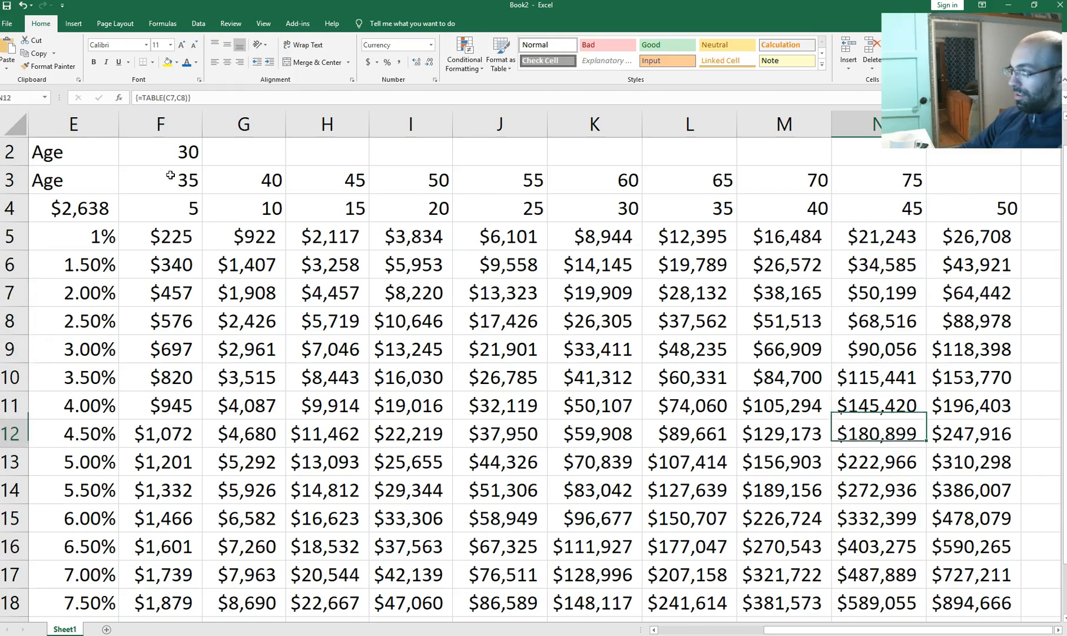
pyautogui.press('Down')
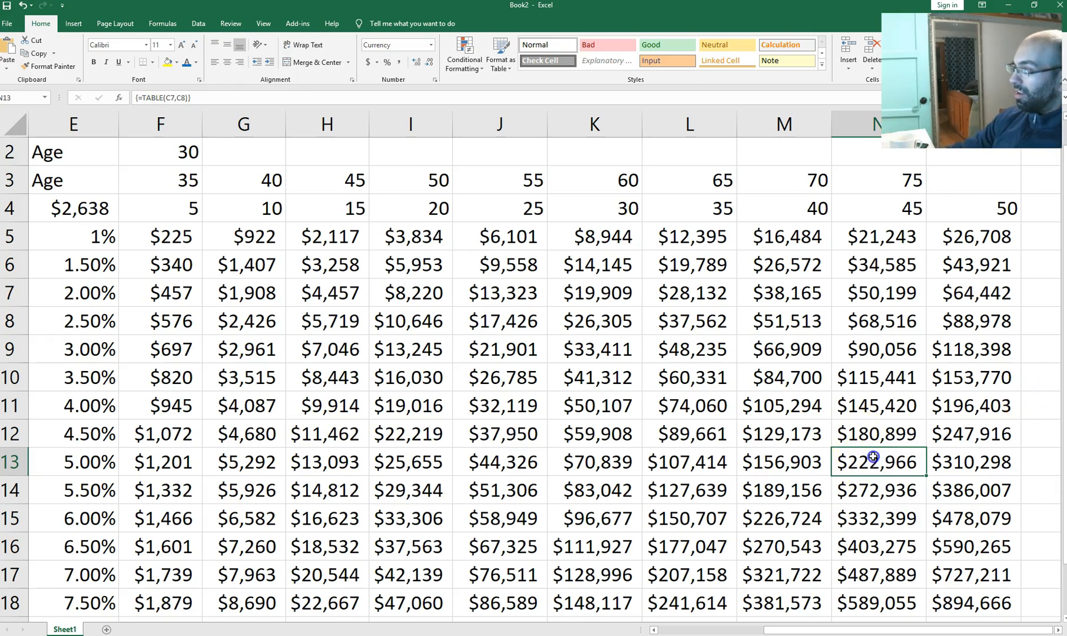
# Change the corner formula in E4 to =C14 to tabulate FV, and inspect the age 70 column down to 5.50%
pyautogui.moveTo(867, 461); pyautogui.dragTo(12, 465)
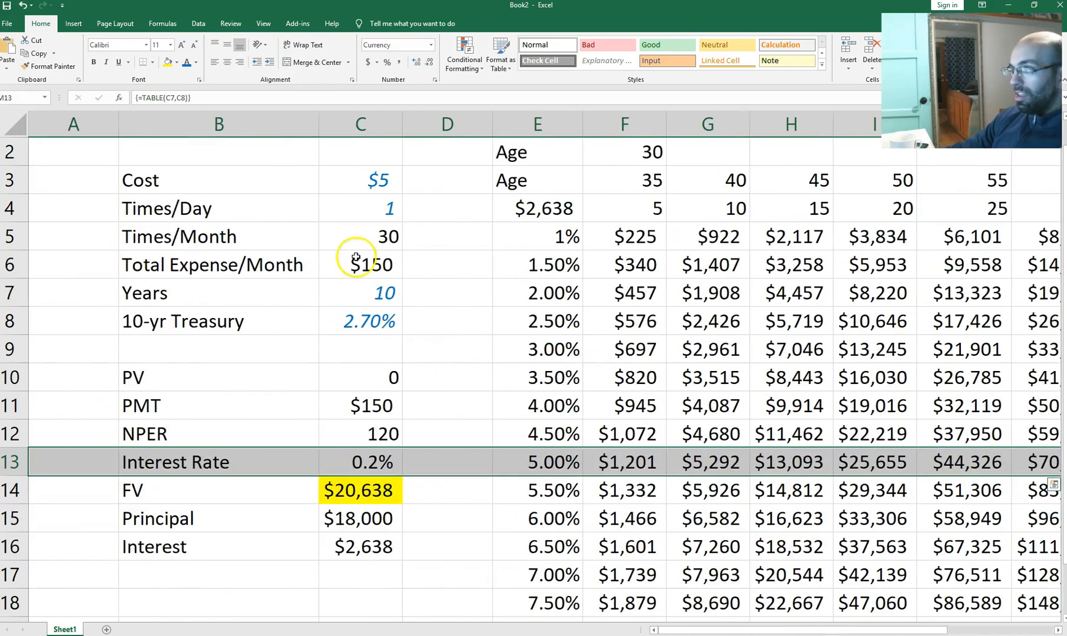
pyautogui.click(543, 210)
pyautogui.write('=')
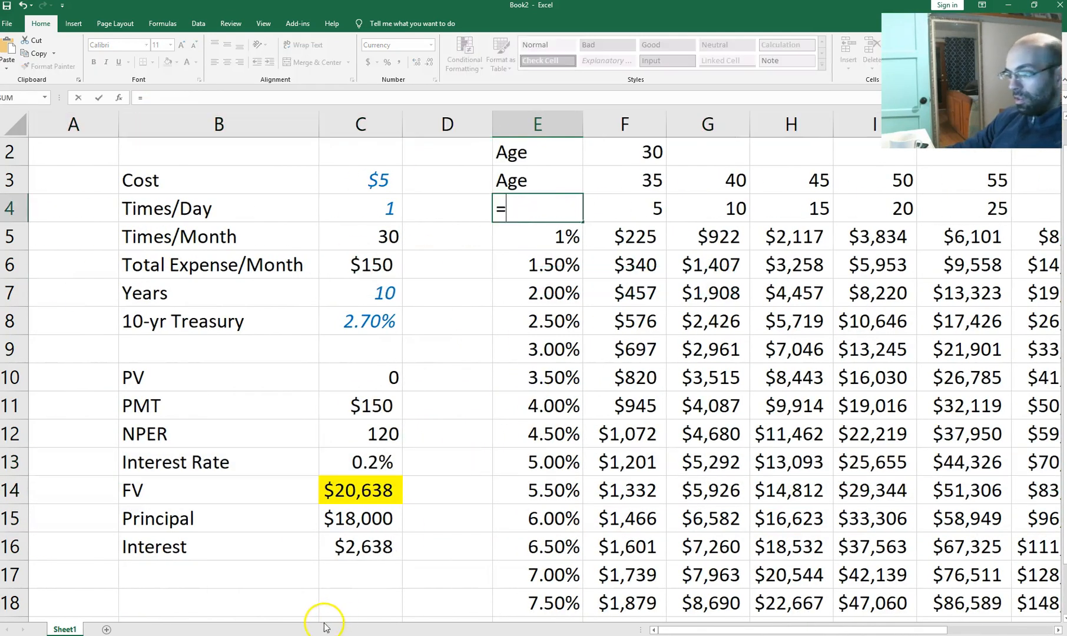
pyautogui.click(384, 492)
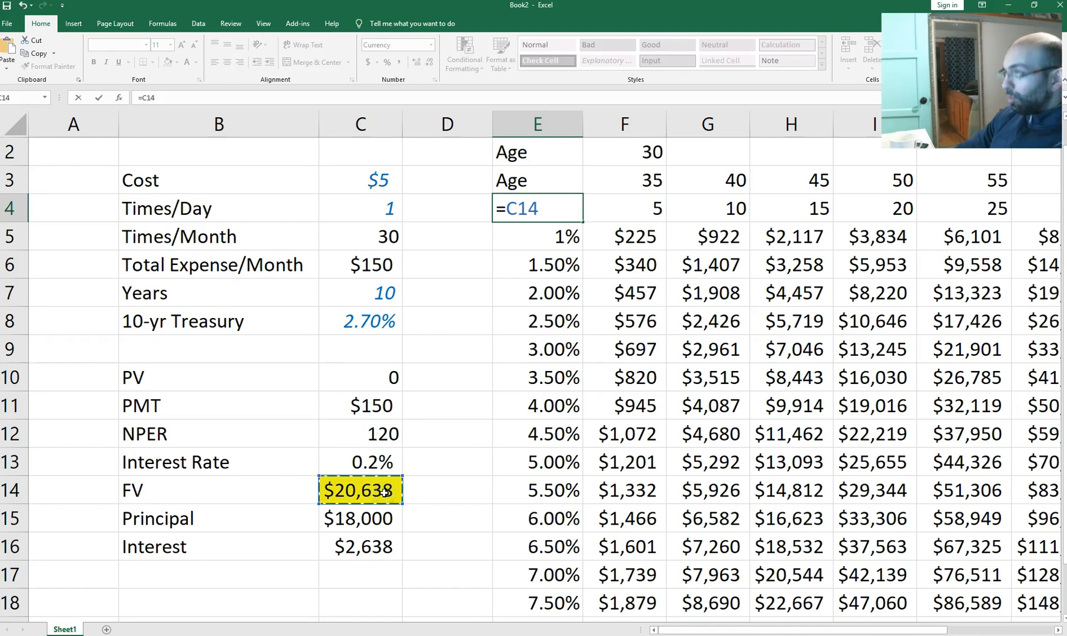
pyautogui.press('Return')
pyautogui.moveTo(877, 492); pyautogui.dragTo(941, 465)
pyautogui.moveTo(812, 181); pyautogui.dragTo(805, 484)
pyautogui.click(769, 495)
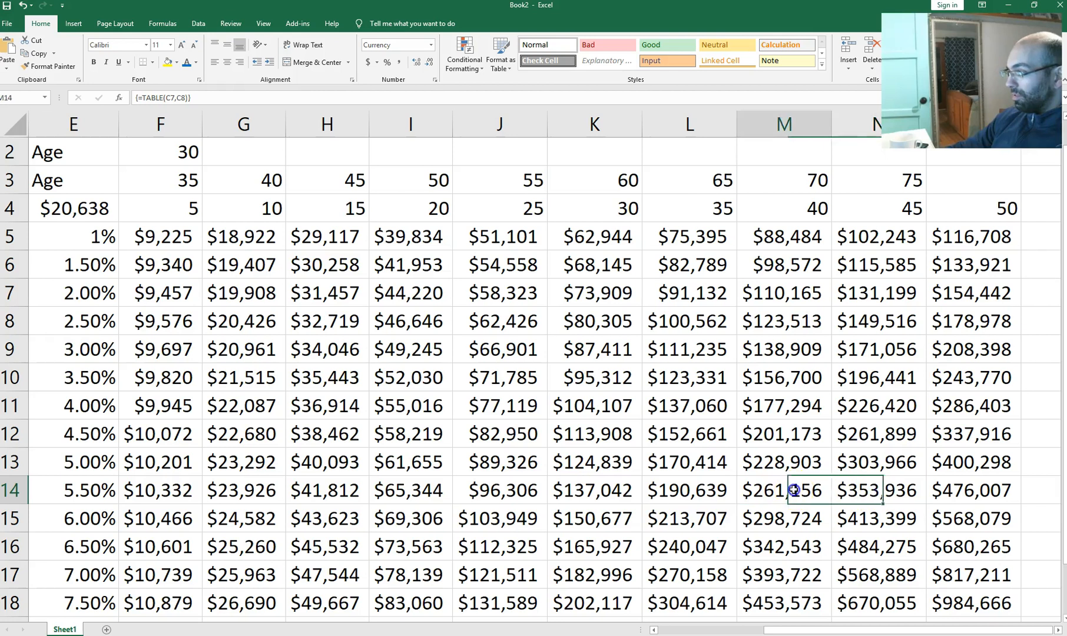
# Change the corner formula in E4 to =C16 to tabulate interest, and inspect the age 75 value at 5.00%
pyautogui.moveTo(871, 490); pyautogui.dragTo(326, 490)
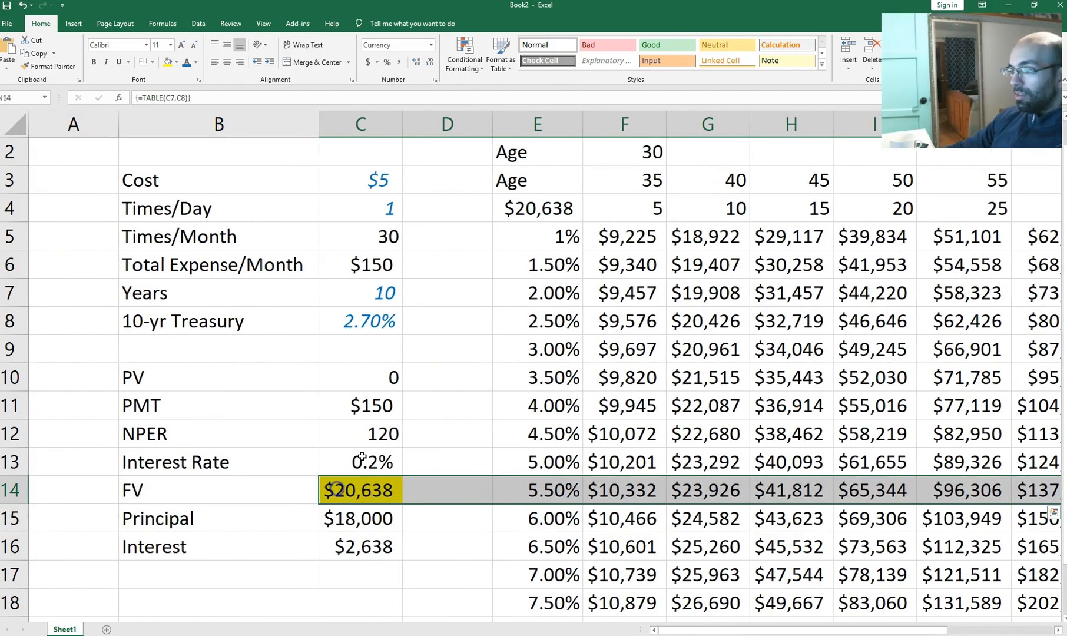
pyautogui.click(524, 209)
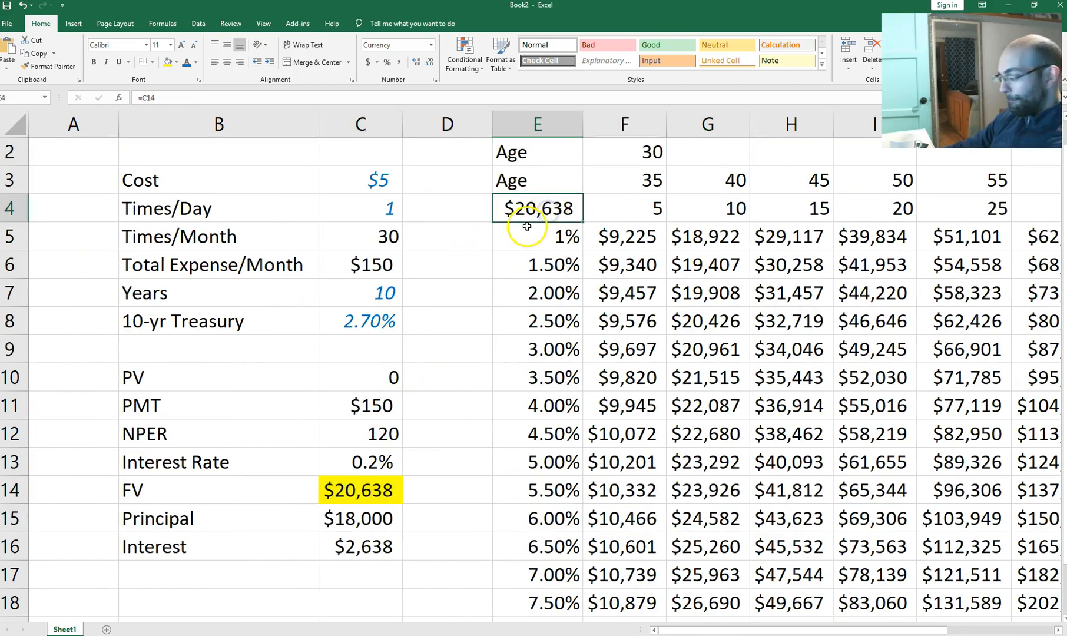
pyautogui.write('=')
pyautogui.click(374, 540)
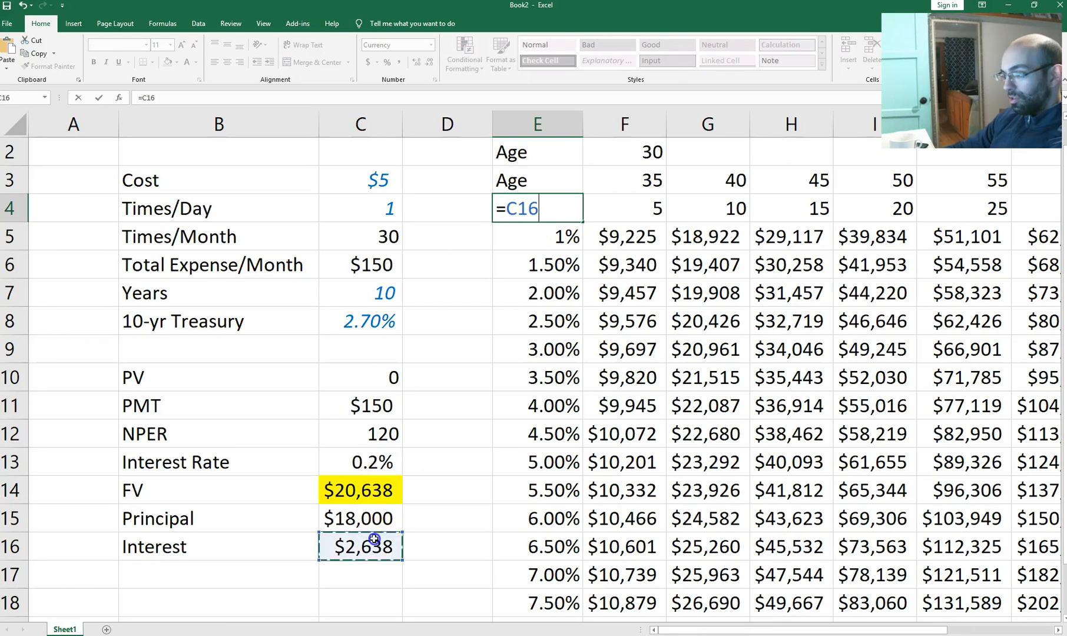
pyautogui.press('Return')
pyautogui.moveTo(842, 462); pyautogui.dragTo(902, 464)
pyautogui.click(895, 463)
pyautogui.moveTo(907, 179); pyautogui.dragTo(878, 452)
pyautogui.click(878, 458)
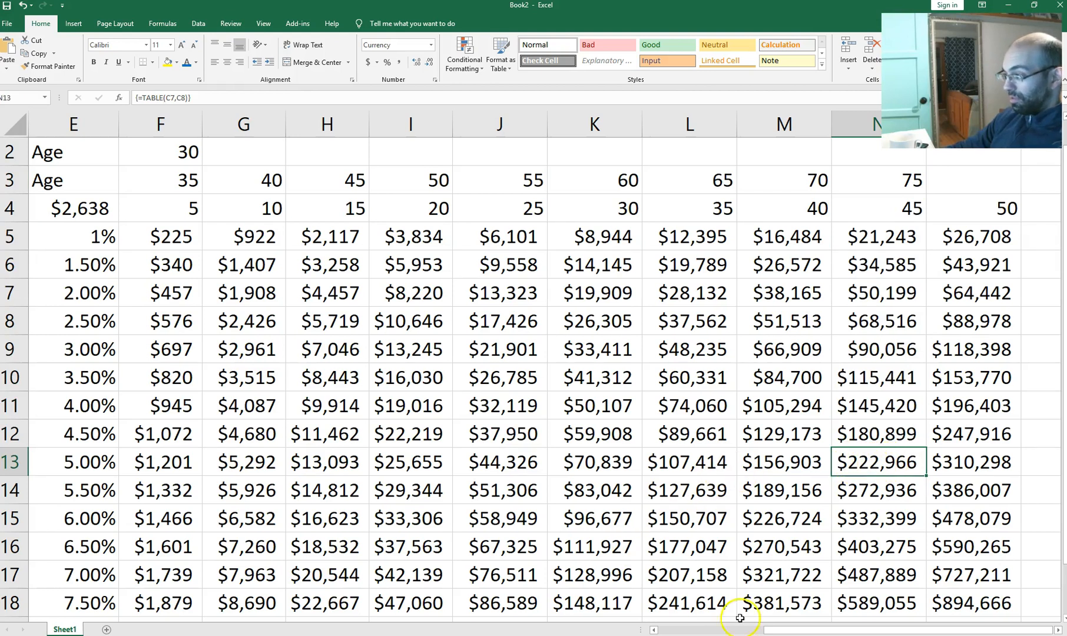
# Re-enter =C16 as the data table's corner formula in E4
pyautogui.moveTo(806, 630); pyautogui.dragTo(698, 630)
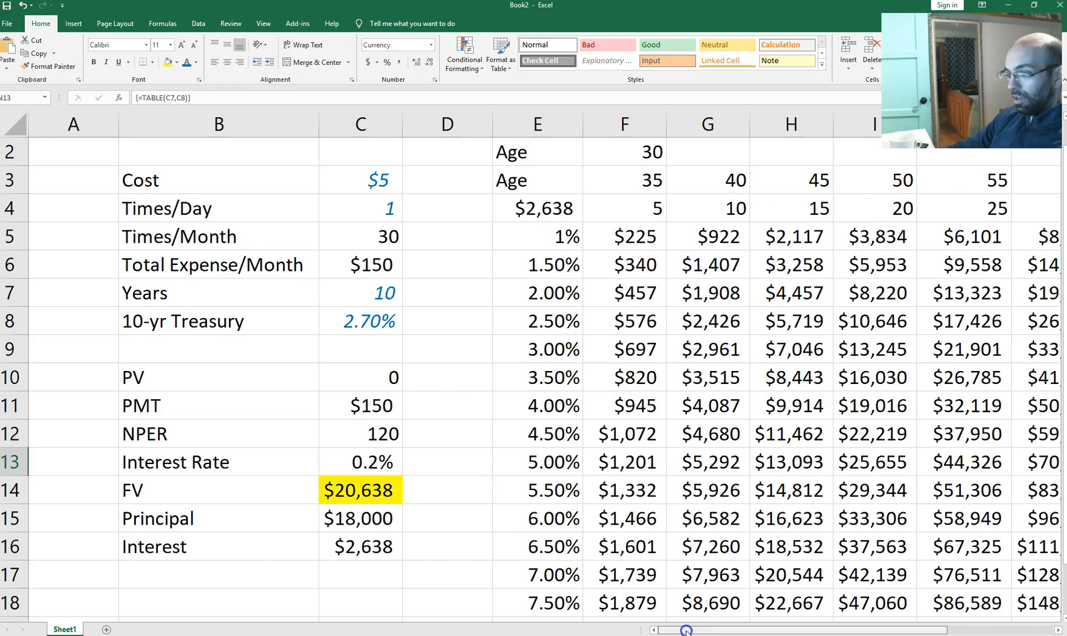
pyautogui.click(557, 211)
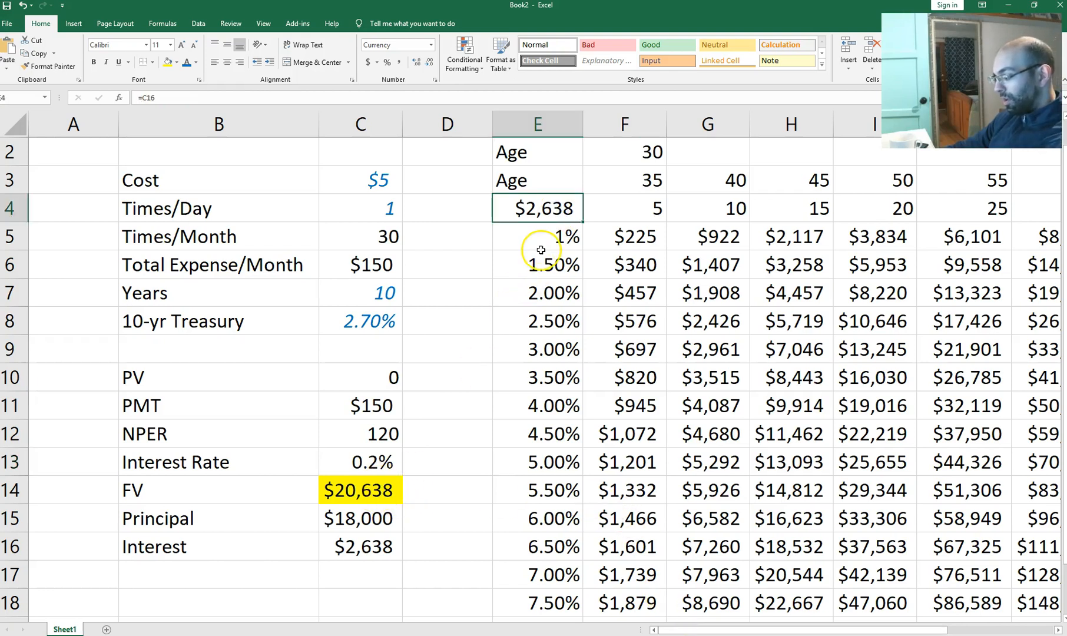
pyautogui.write('=')
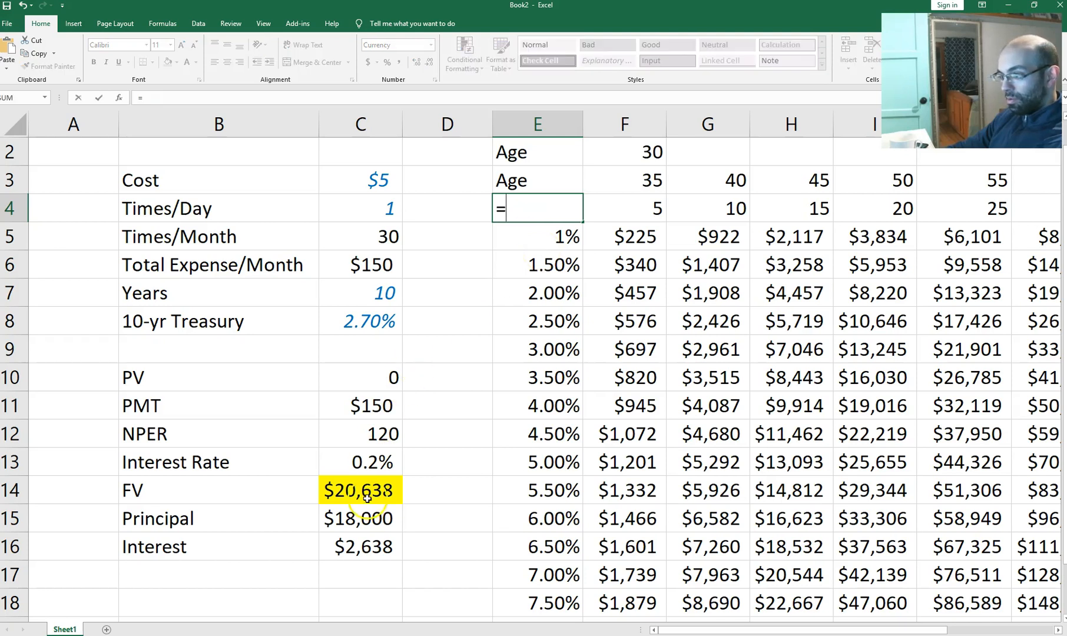
pyautogui.click(374, 549)
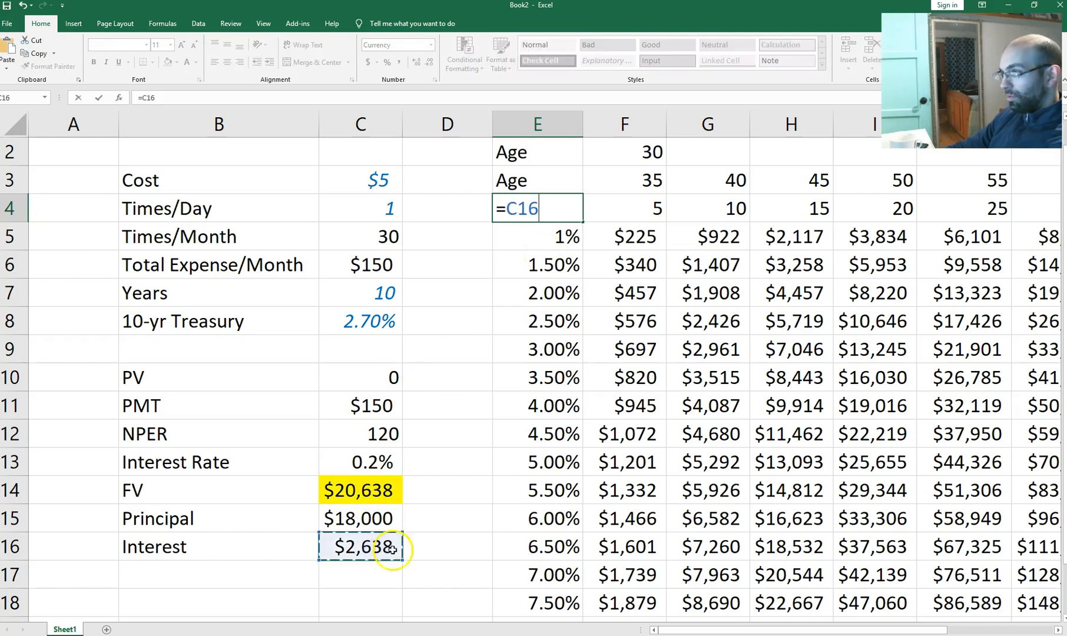
pyautogui.press('Return')
pyautogui.press('Up')
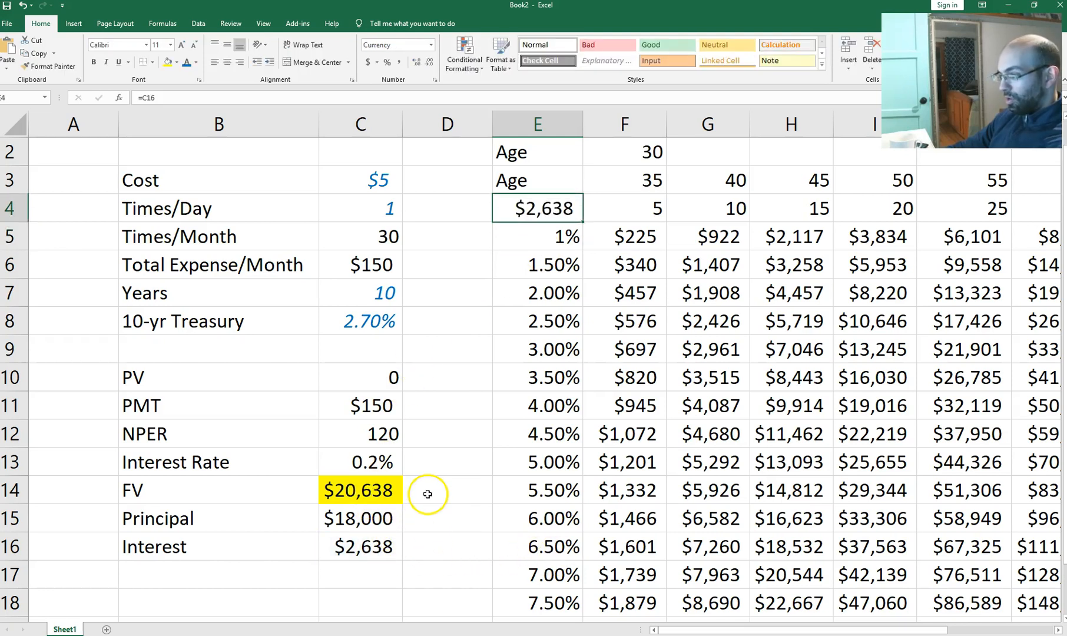
# Set the corner formula in E4 to =C14 so the table calculates FV, and inspect the age 75 values at 5.50% and 5.00%
pyautogui.write('=')
pyautogui.click(390, 491)
pyautogui.press('Return')
pyautogui.moveTo(678, 620); pyautogui.dragTo(822, 625)
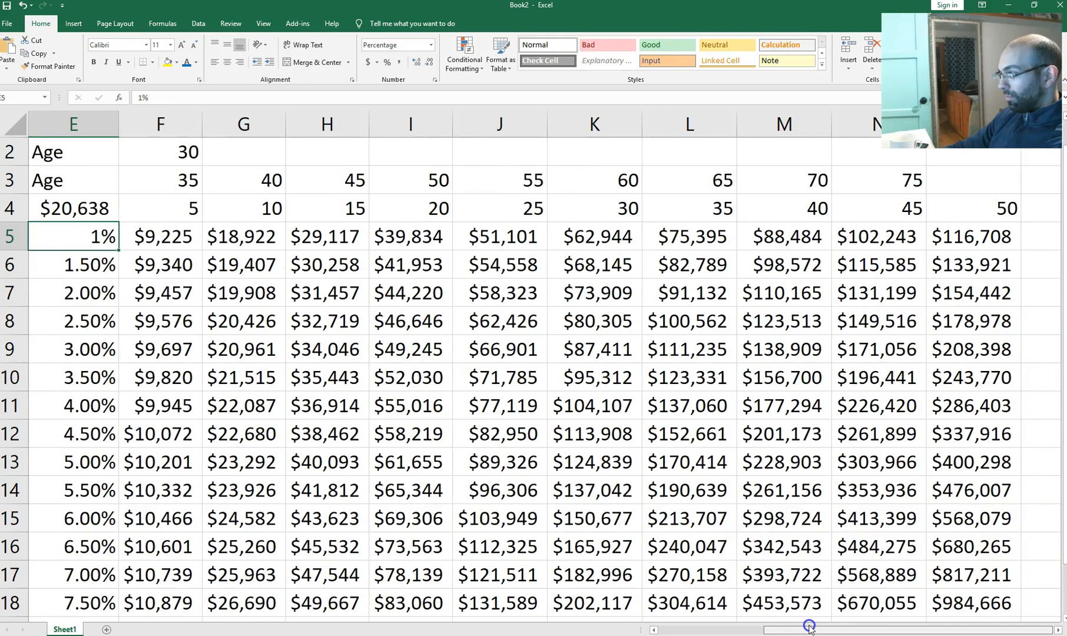
pyautogui.click(871, 496)
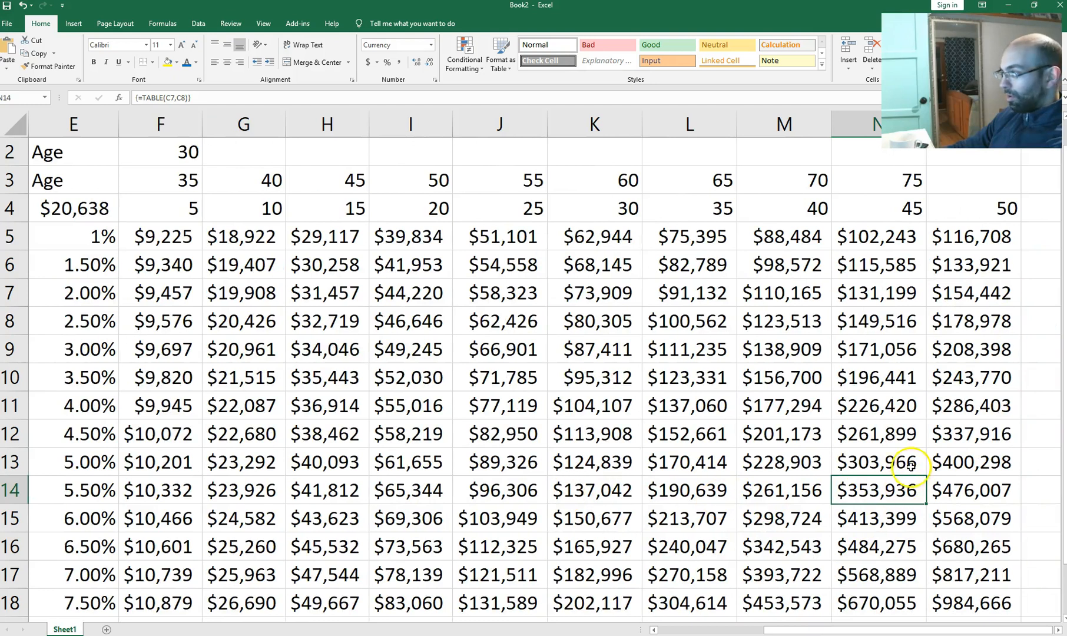
pyautogui.click(884, 465)
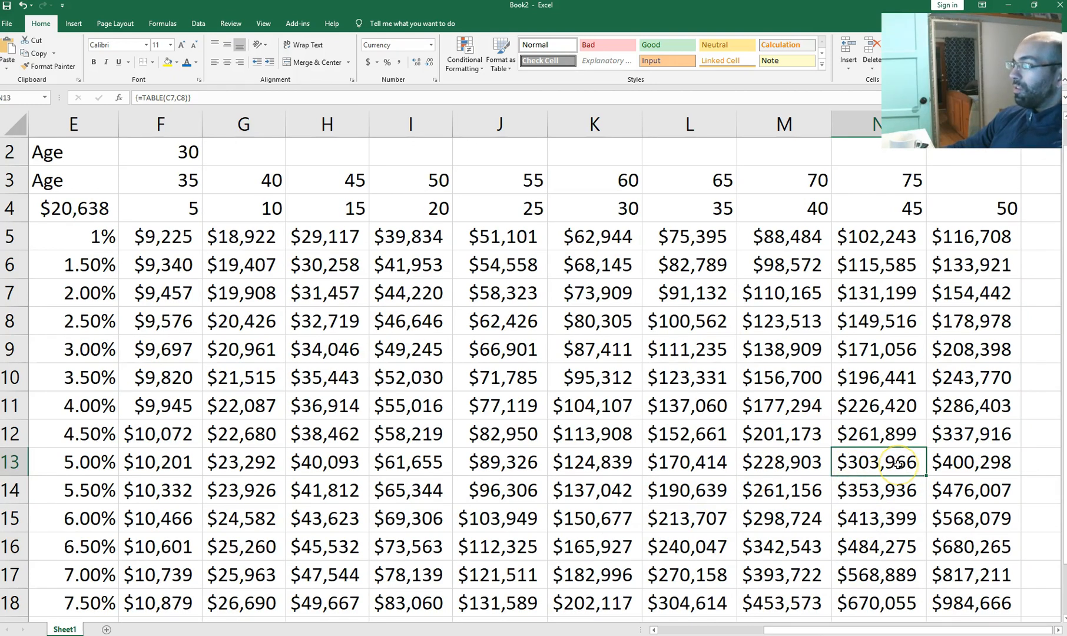
pyautogui.moveTo(866, 629); pyautogui.dragTo(759, 629)
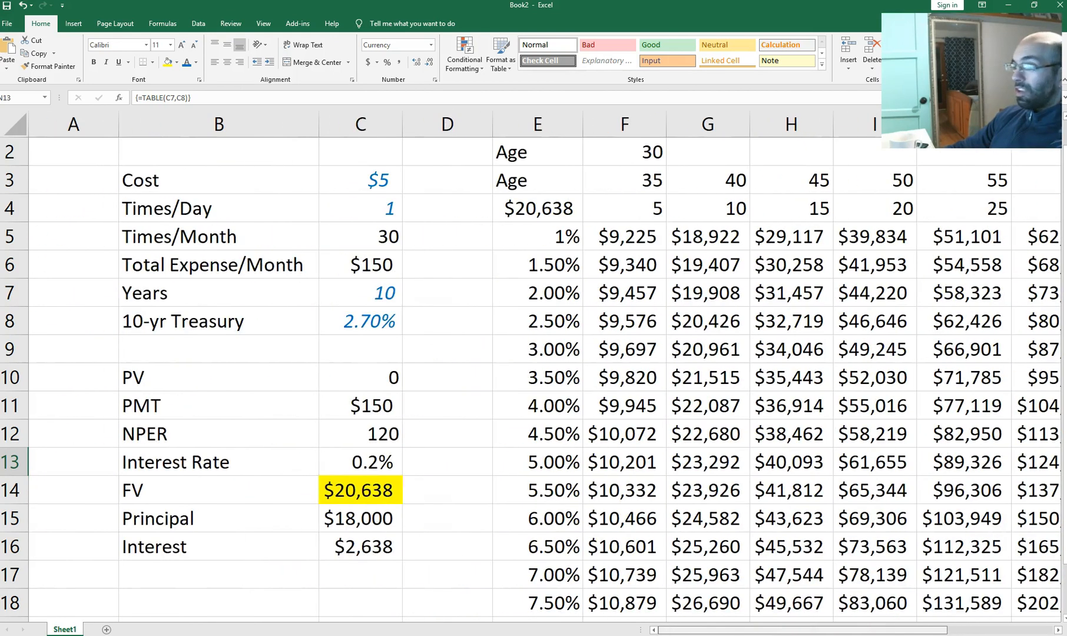